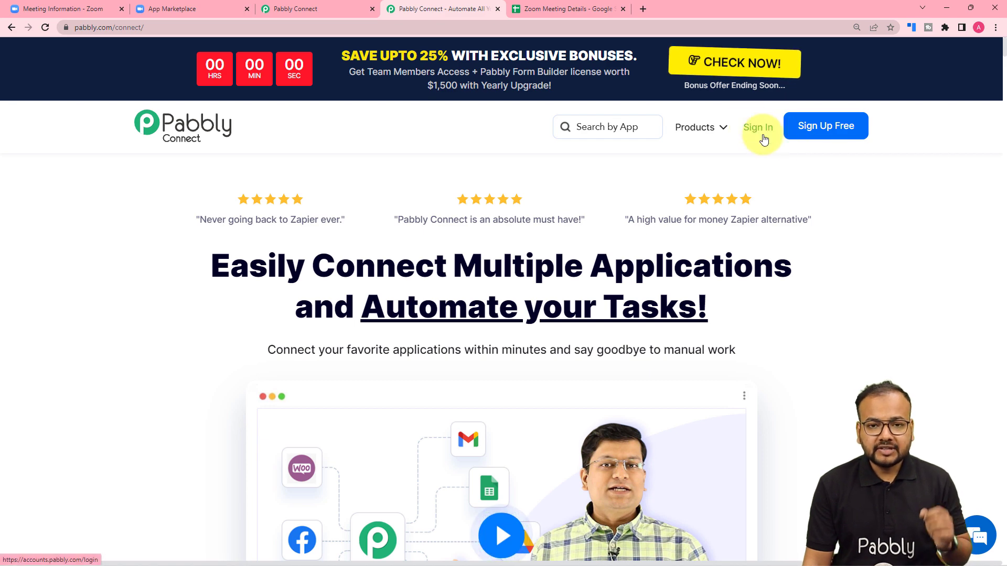
Switch to the Pabbly Connect dashboard and create a workflow named "Zoom Meeting Detail to Google Sheets".
{"action": "left_click", "coordinate": [289, 12]}
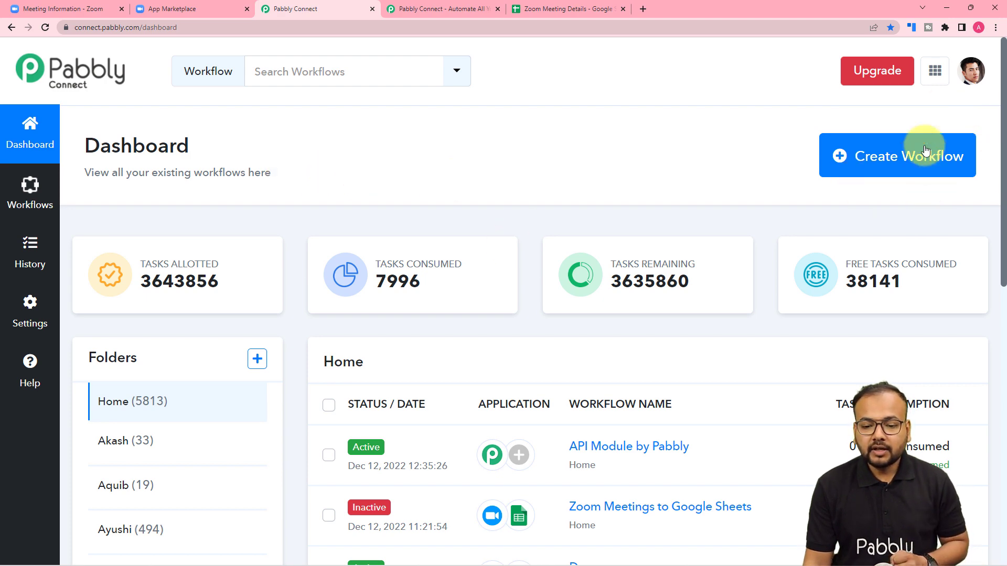
{"action": "left_click", "coordinate": [892, 161]}
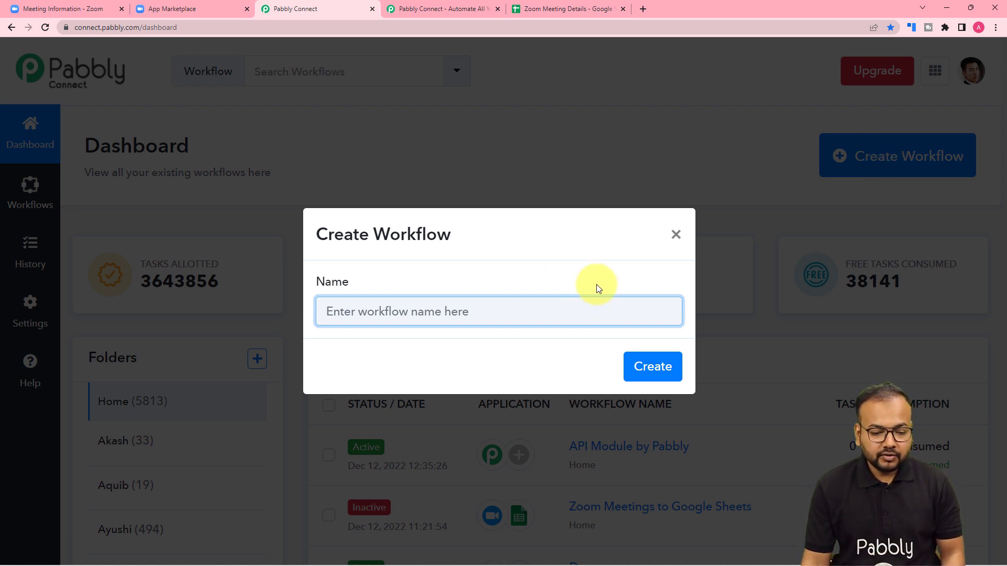
{"action": "type", "text": "Zoom Meetin"}
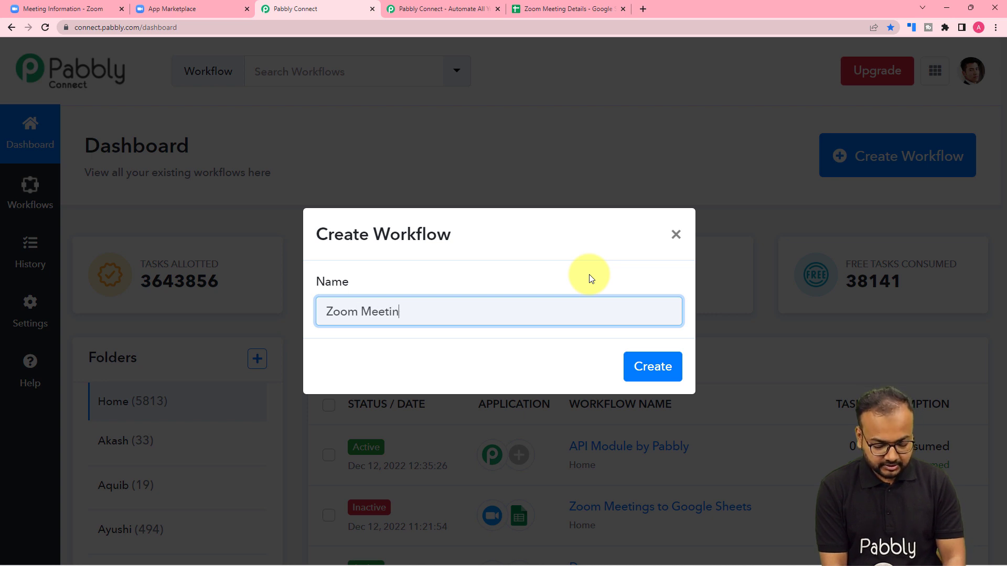
{"action": "type", "text": "g Deatil"}
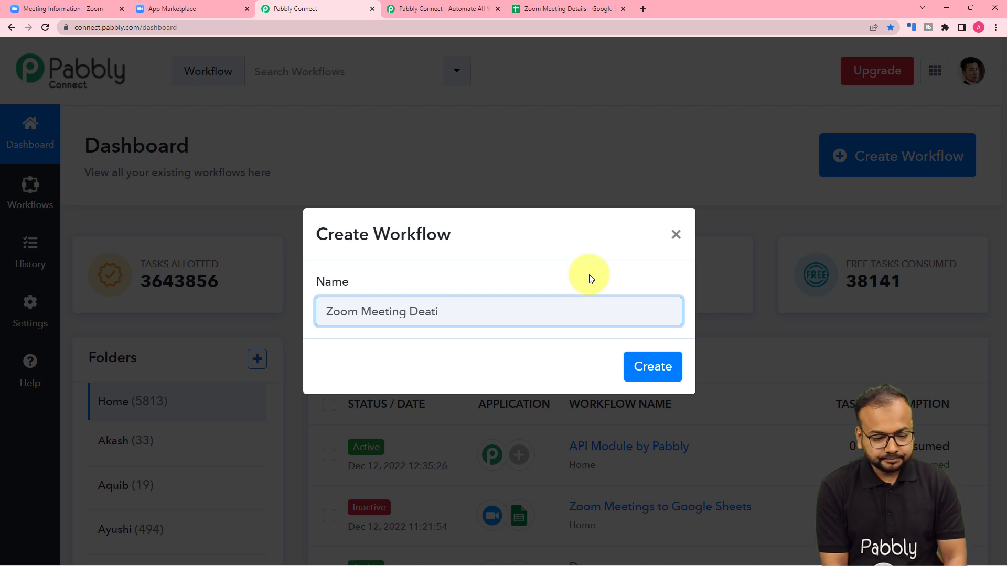
{"action": "key", "text": "BackSpace"}
{"action": "key", "text": "BackSpace"}
{"action": "key", "text": "BackSpace"}
{"action": "key", "text": "BackSpace"}
{"action": "type", "text": "t"}
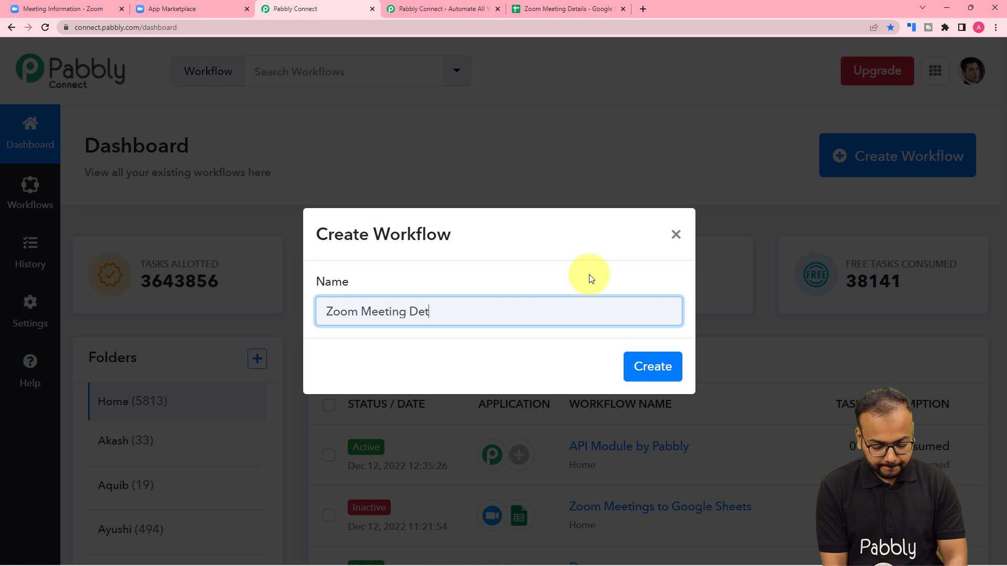
{"action": "type", "text": "ail to"}
{"action": "key", "text": "BackSpace"}
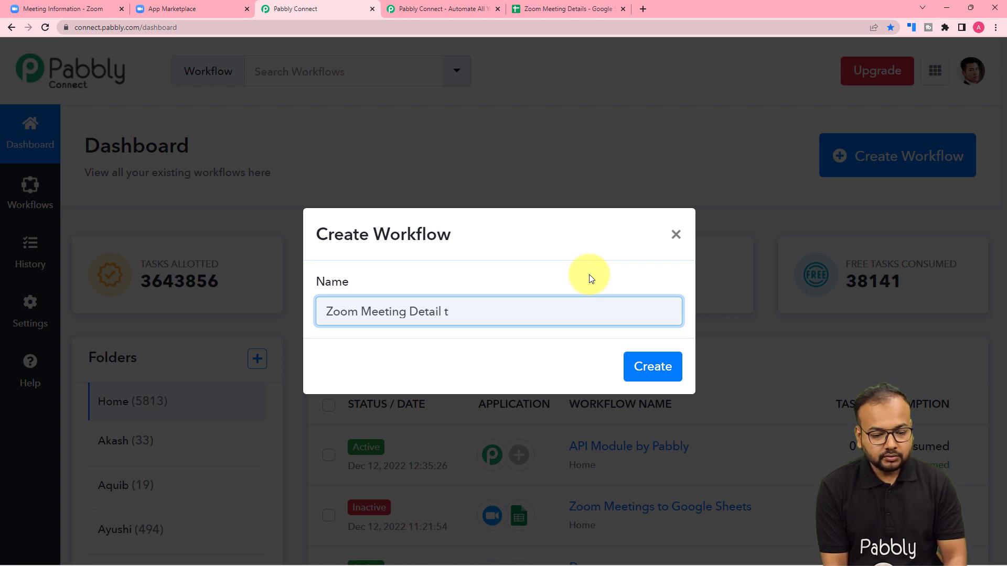
{"action": "type", "text": "o Gog"}
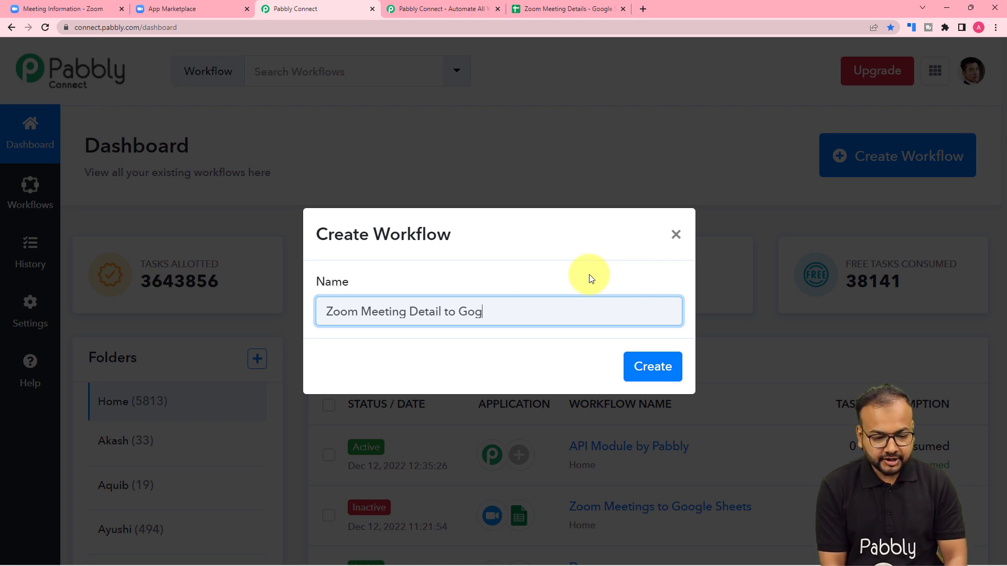
{"action": "key", "text": "BackSpace"}
{"action": "type", "text": "ogle Sheets"}
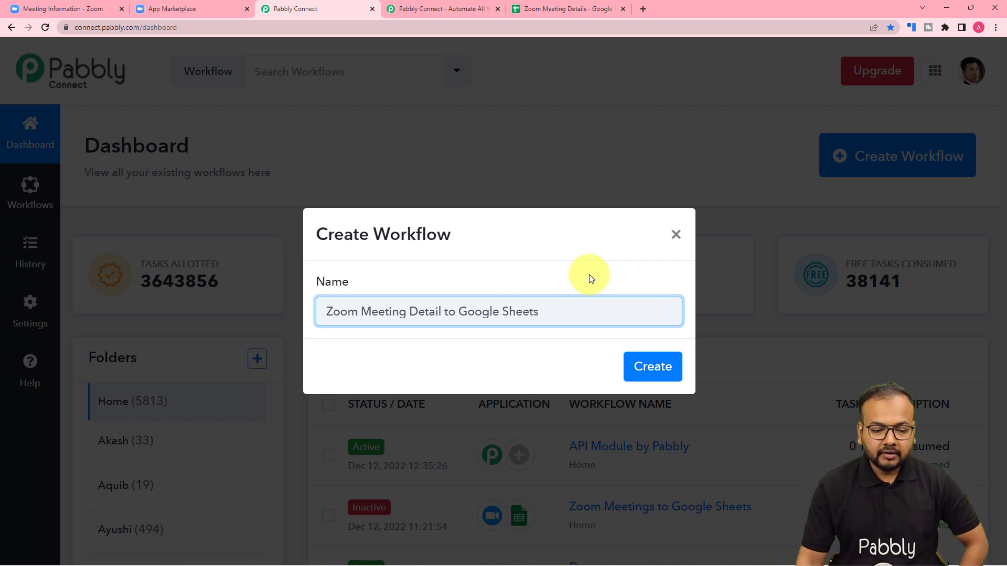
{"action": "left_click", "coordinate": [652, 367]}
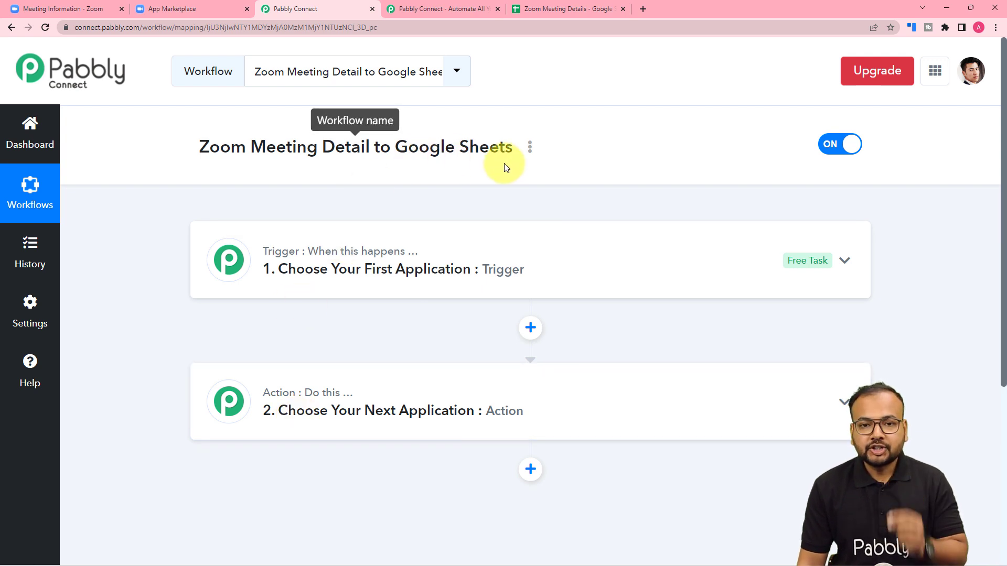
Set the workflow's trigger application to Zoom (Triggers) with Configure Webhook as the trigger event.
{"action": "left_click", "coordinate": [420, 268]}
{"action": "scroll", "coordinate": [422, 272], "scroll_direction": "down", "scroll_amount": 2}
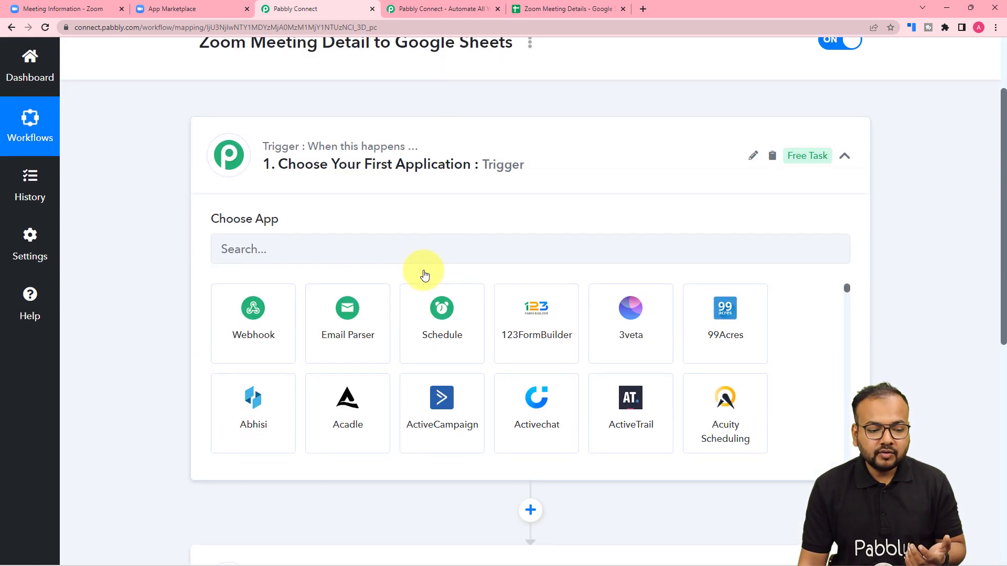
{"action": "left_click", "coordinate": [352, 260]}
{"action": "type", "text": "zoom"}
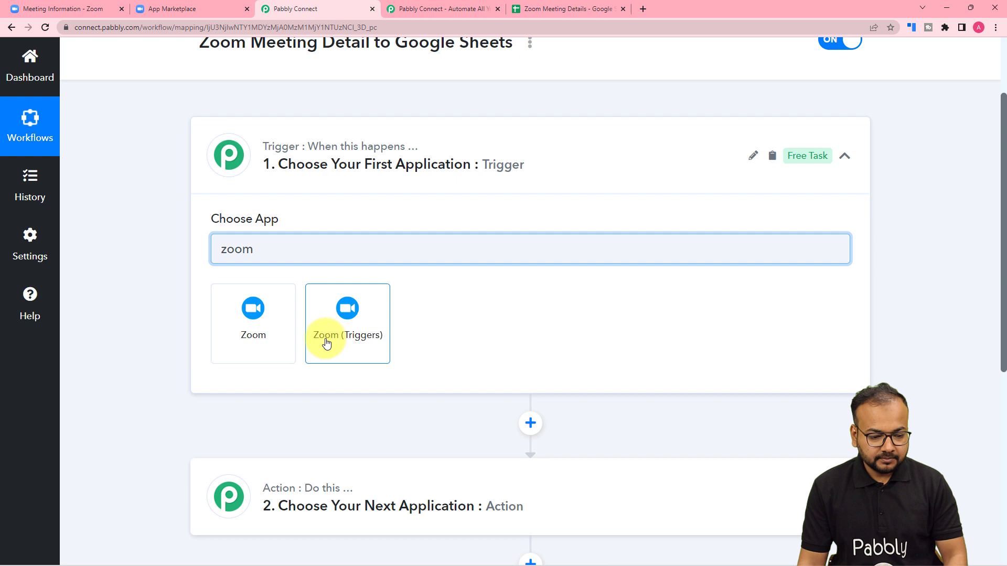
{"action": "left_click", "coordinate": [325, 338]}
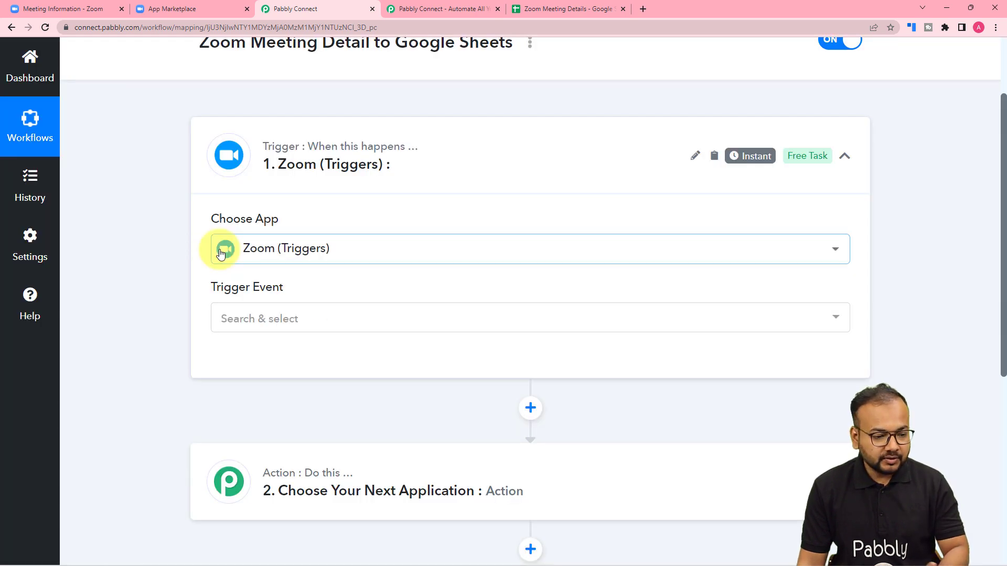
{"action": "left_click", "coordinate": [275, 329]}
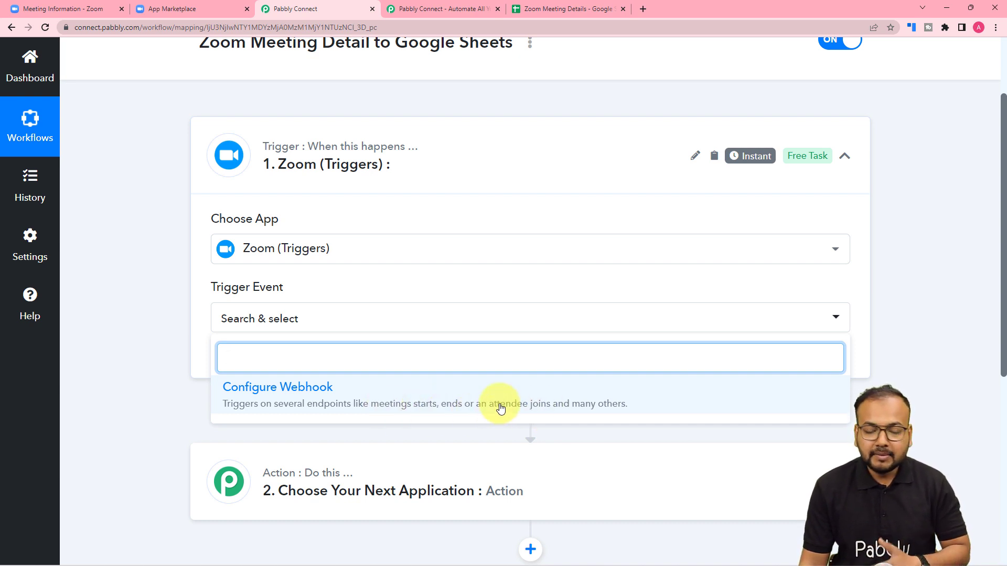
{"action": "left_click", "coordinate": [408, 404]}
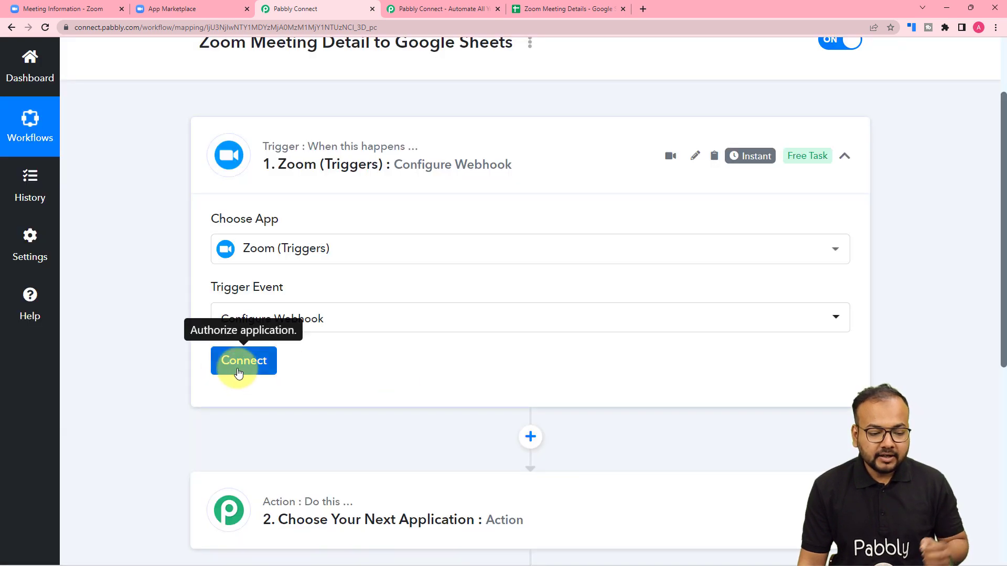
Start adding a new Zoom (Triggers) connection and review the instructions for obtaining the app's secret token.
{"action": "left_click", "coordinate": [238, 371]}
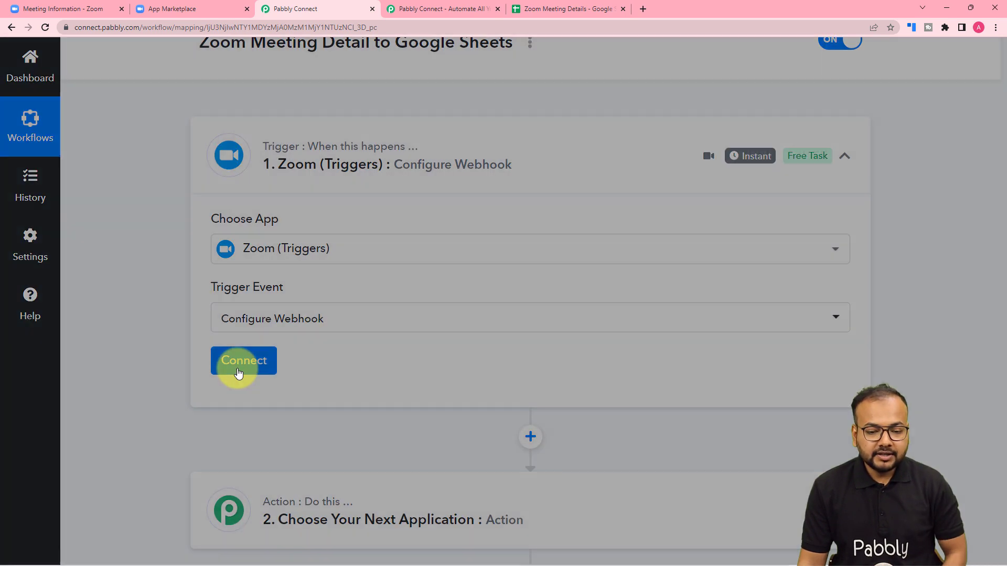
{"action": "left_click", "coordinate": [473, 202]}
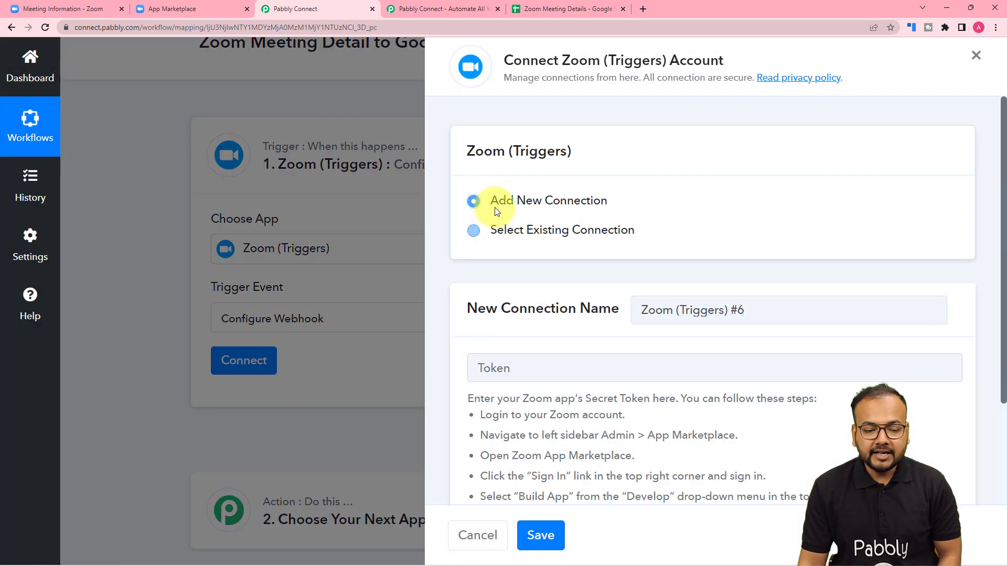
{"action": "scroll", "coordinate": [685, 356], "scroll_direction": "down", "scroll_amount": 2}
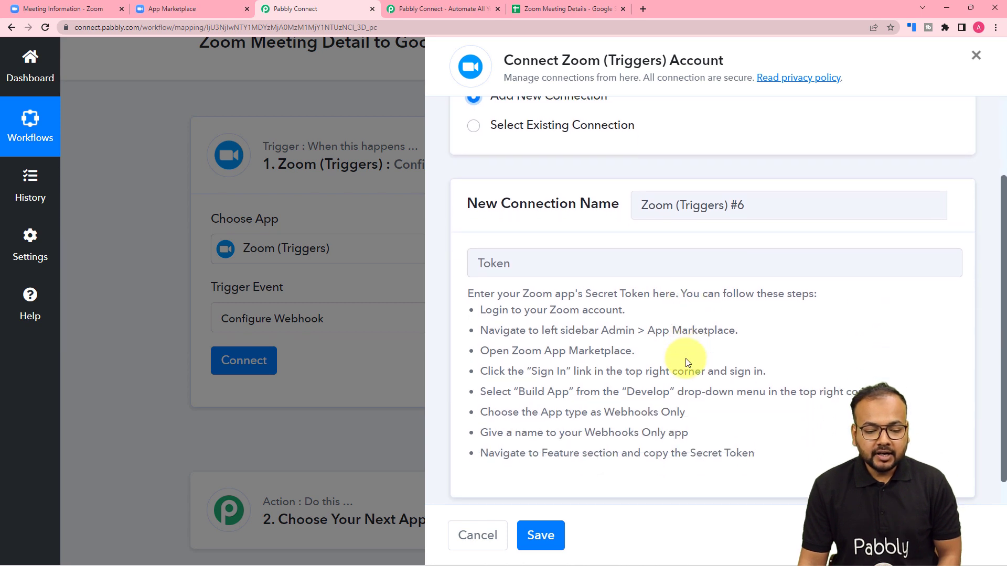
{"action": "scroll", "coordinate": [687, 361], "scroll_direction": "down", "scroll_amount": 1}
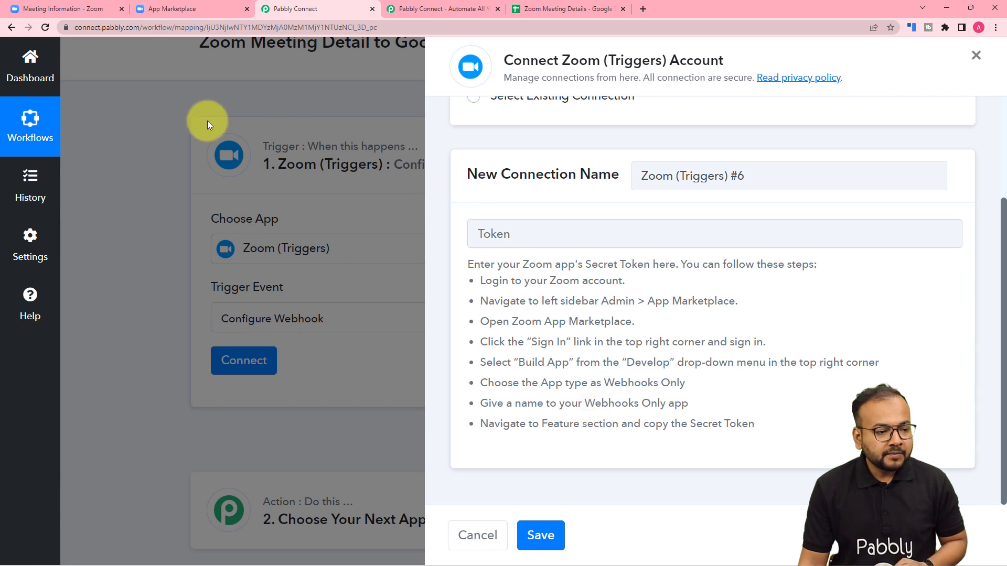
Switch to the Zoom account and open the App Marketplace from its advanced admin options.
{"action": "left_click", "coordinate": [72, 12]}
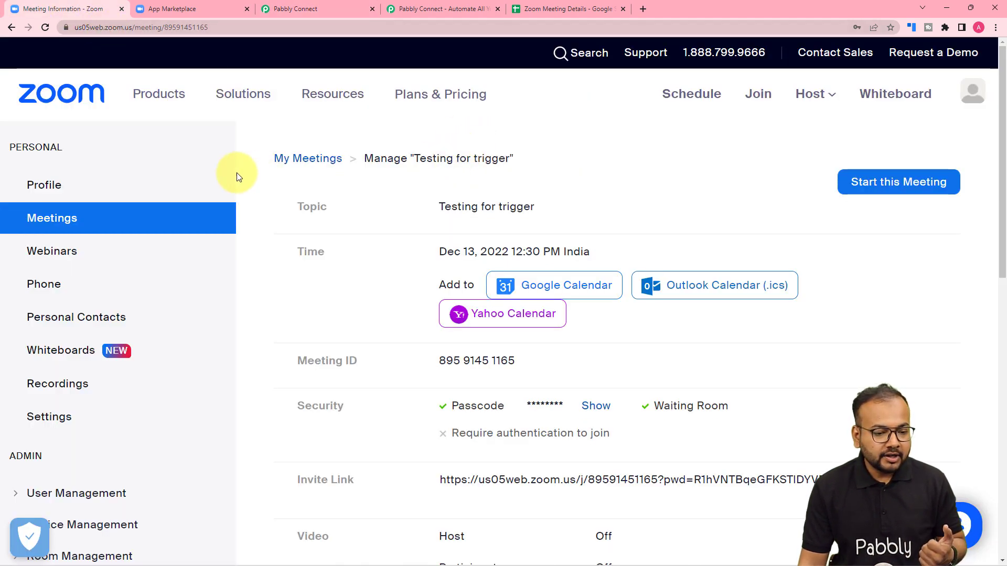
{"action": "scroll", "coordinate": [96, 245], "scroll_direction": "down", "scroll_amount": 5}
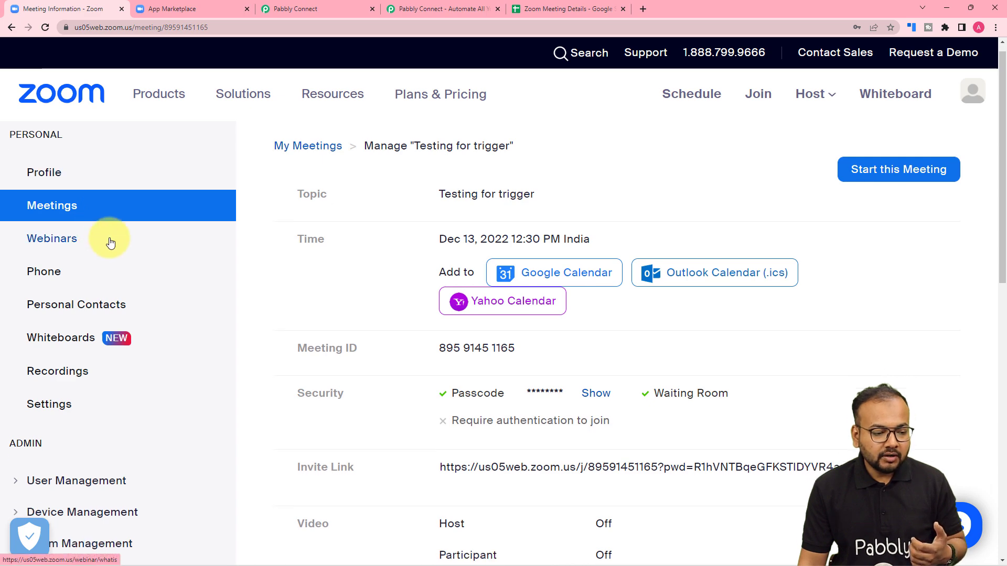
{"action": "scroll", "coordinate": [79, 230], "scroll_direction": "down", "scroll_amount": 2}
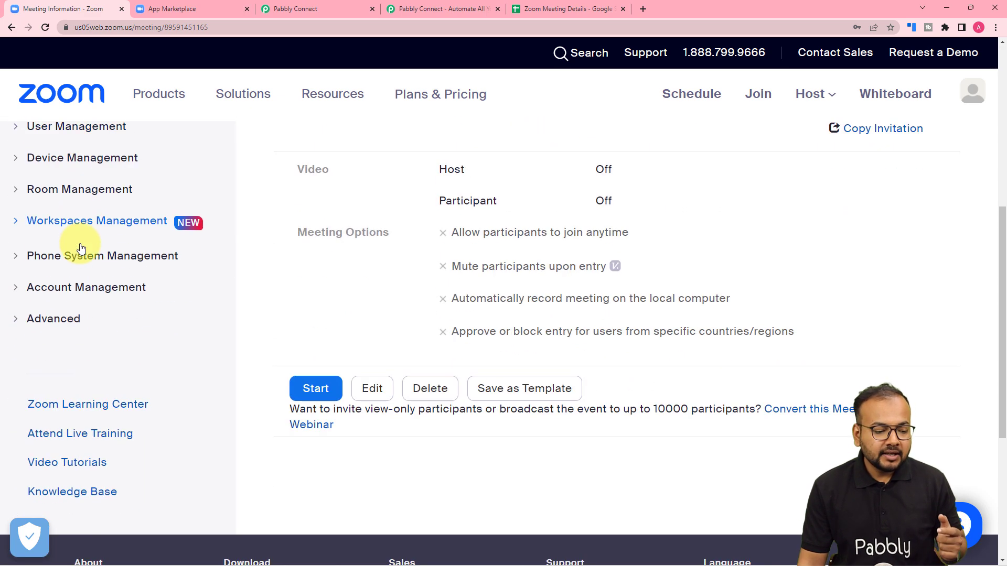
{"action": "left_click", "coordinate": [49, 320]}
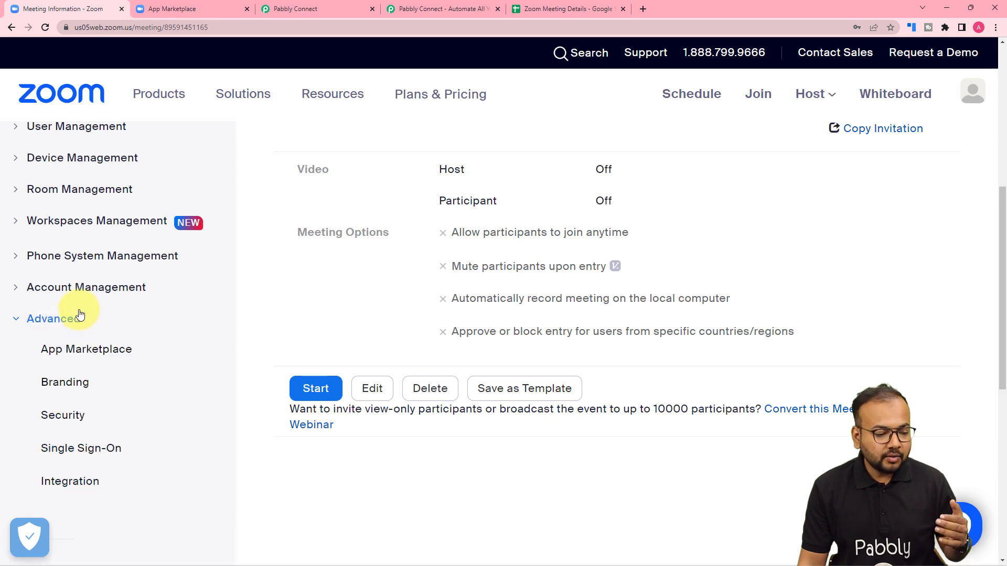
{"action": "left_click", "coordinate": [80, 350]}
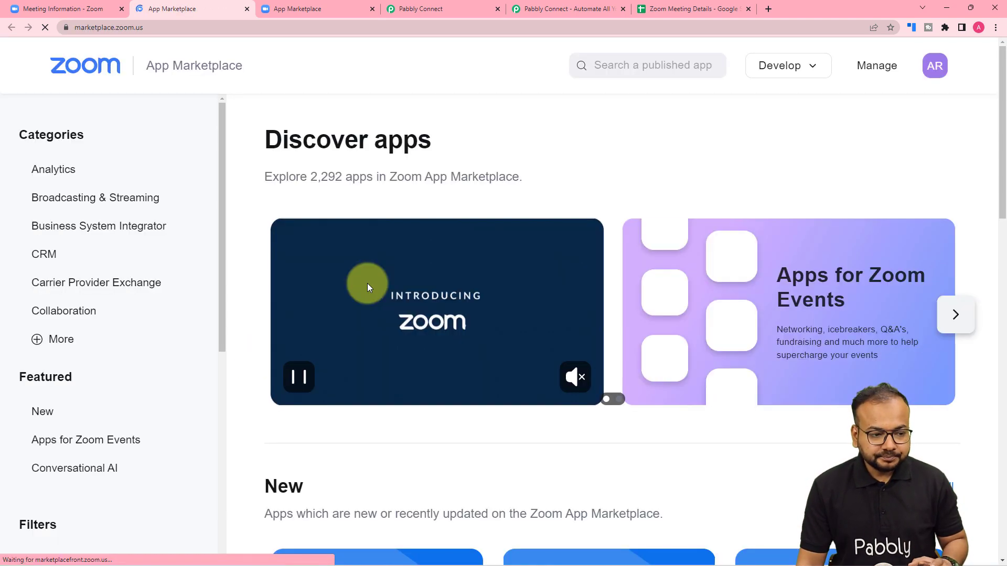
Build a new app of the Webhook Only type named "Testing App" in the marketplace.
{"action": "left_click", "coordinate": [756, 78]}
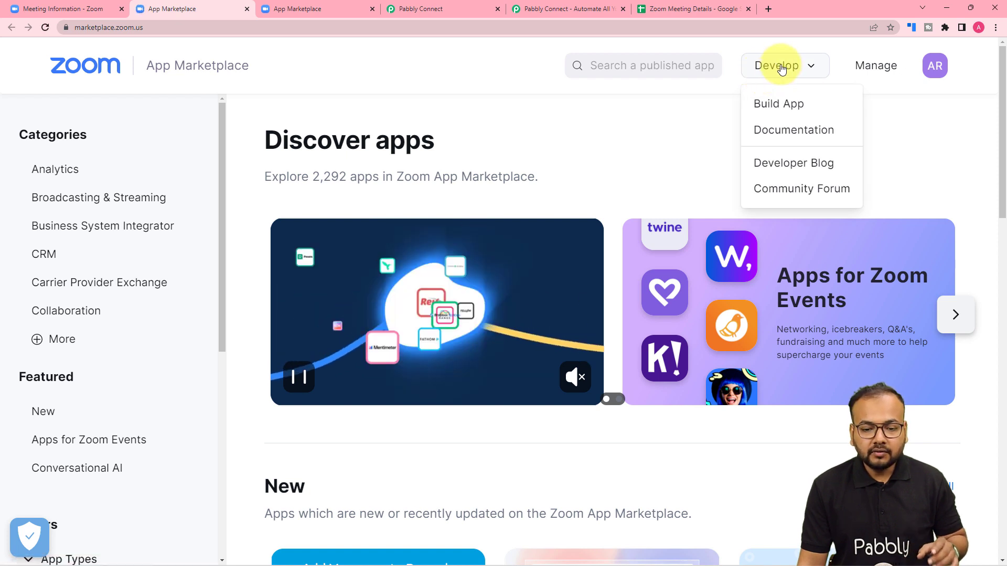
{"action": "left_click", "coordinate": [778, 104]}
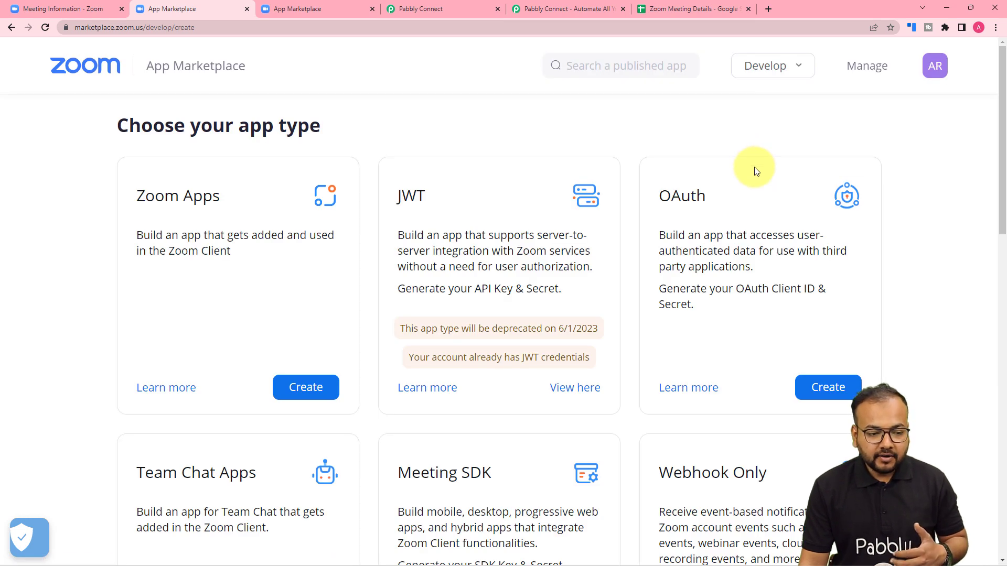
{"action": "scroll", "coordinate": [755, 173], "scroll_direction": "down", "scroll_amount": 3}
{"action": "scroll", "coordinate": [756, 174], "scroll_direction": "down", "scroll_amount": 1}
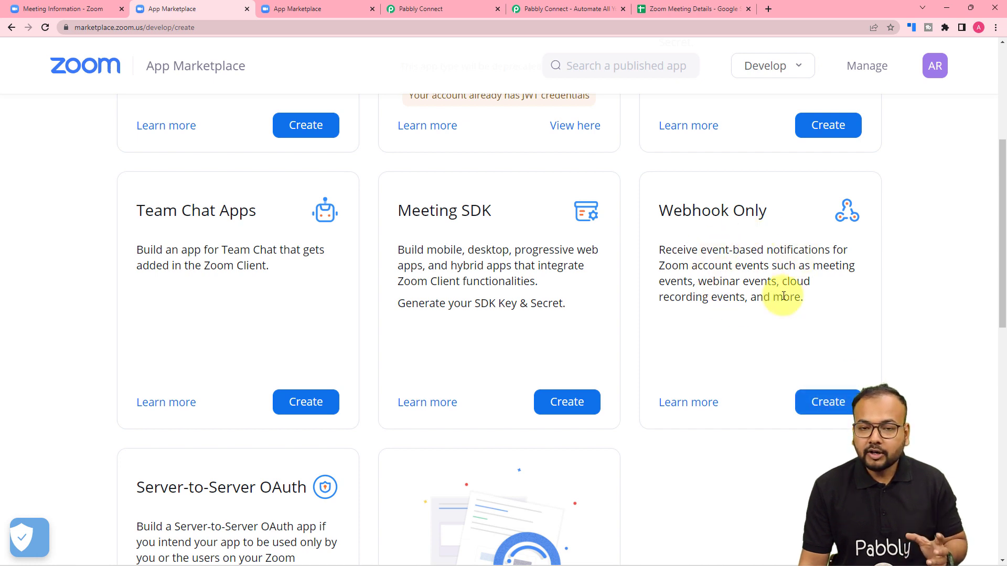
{"action": "left_click", "coordinate": [847, 397]}
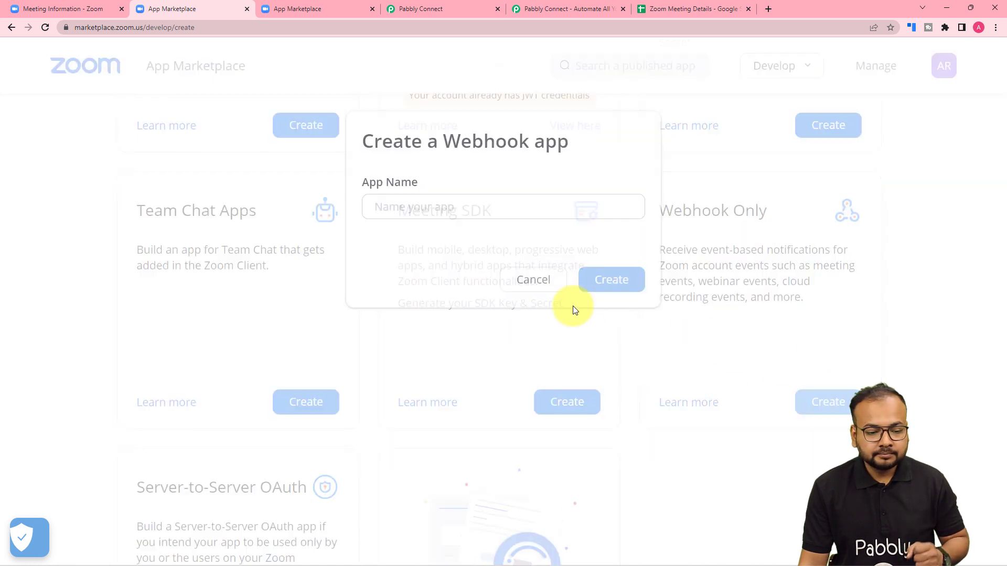
{"action": "left_click", "coordinate": [438, 211]}
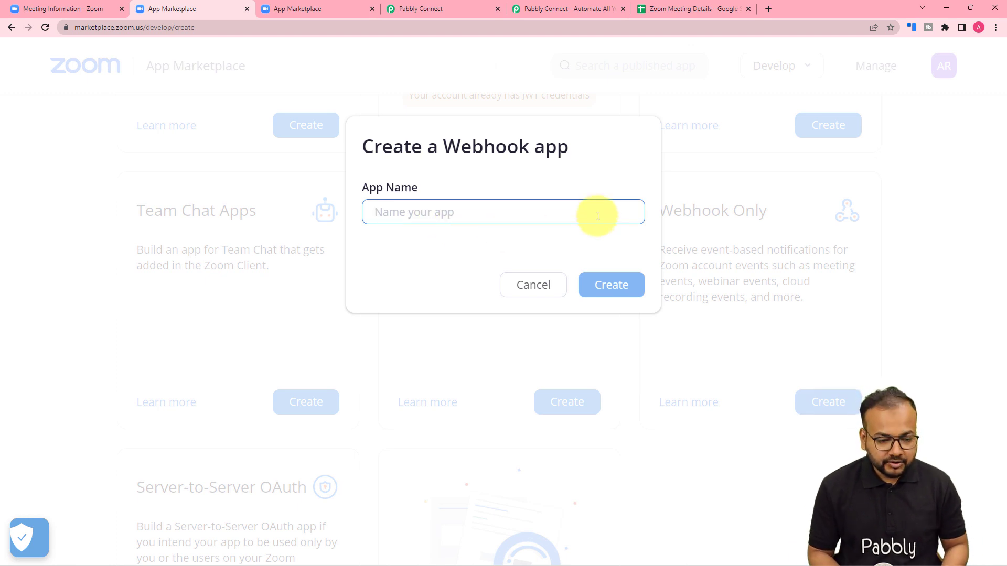
{"action": "type", "text": "T"}
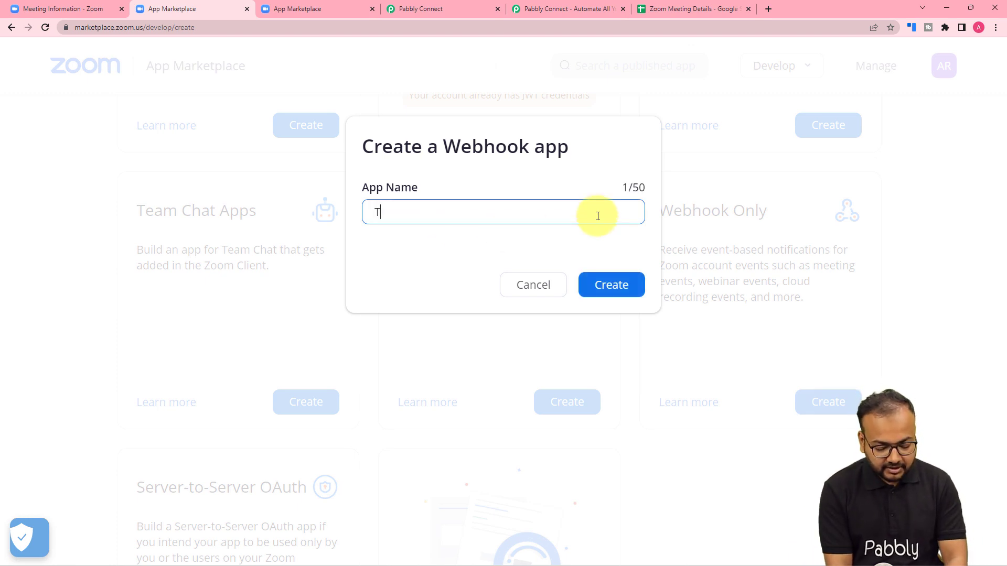
{"action": "type", "text": "esting App"}
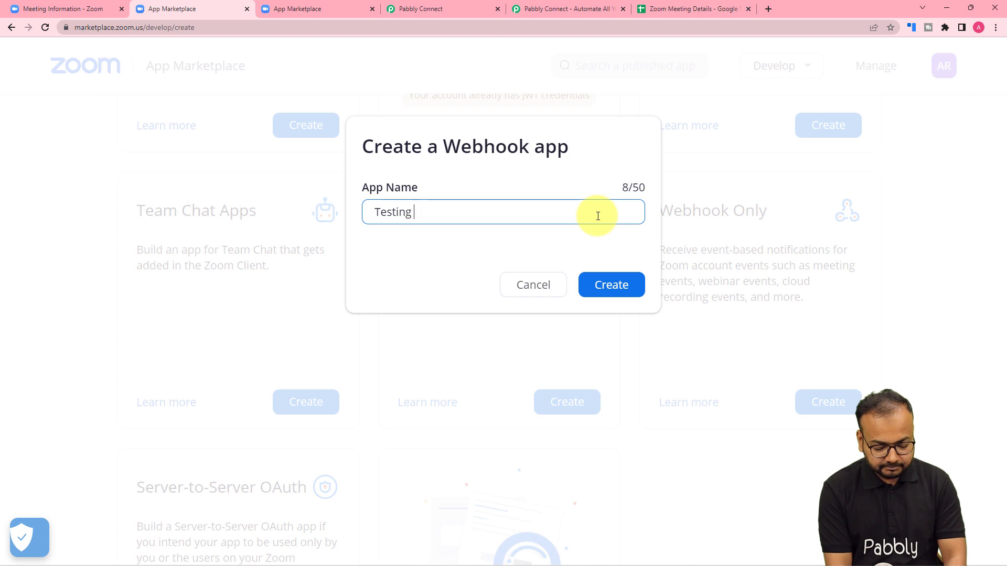
{"action": "left_click", "coordinate": [610, 285]}
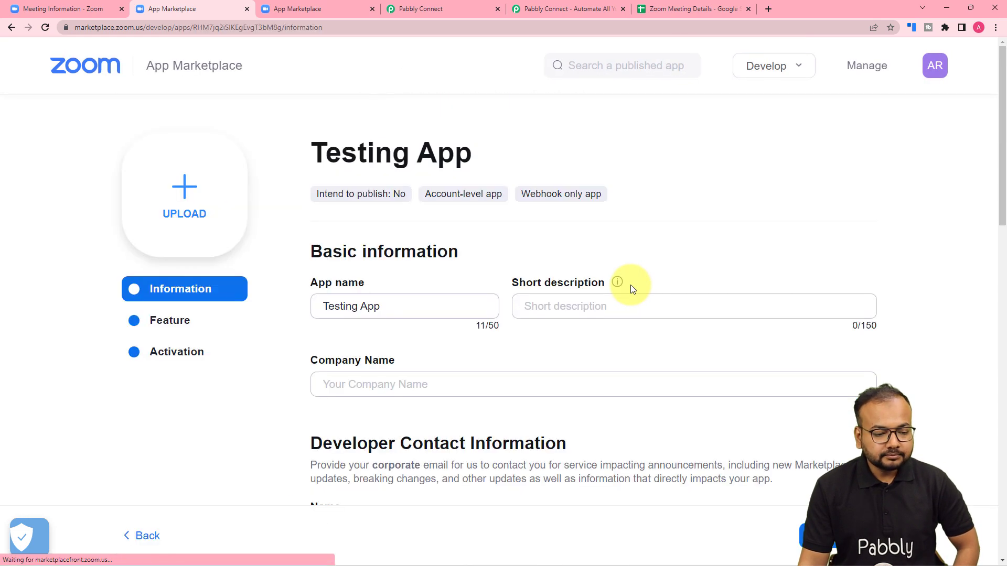
Enter Pabcon as the app's company name and fill in the developer contact's name and e-mail address.
{"action": "mouse_move", "coordinate": [612, 288]}
{"action": "scroll", "coordinate": [404, 213], "scroll_direction": "down", "scroll_amount": 3}
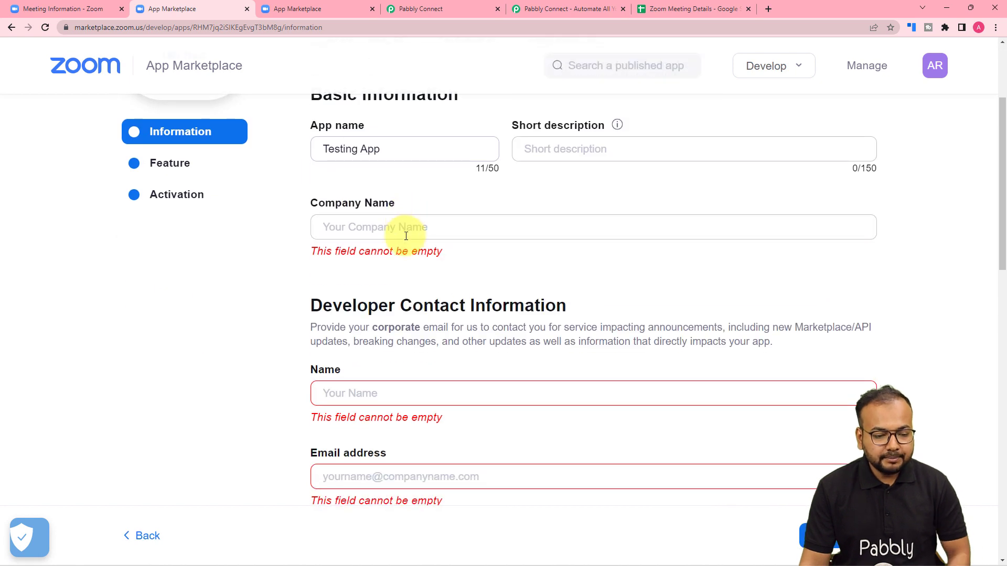
{"action": "left_click", "coordinate": [407, 236]}
{"action": "type", "text": "Pabcon"}
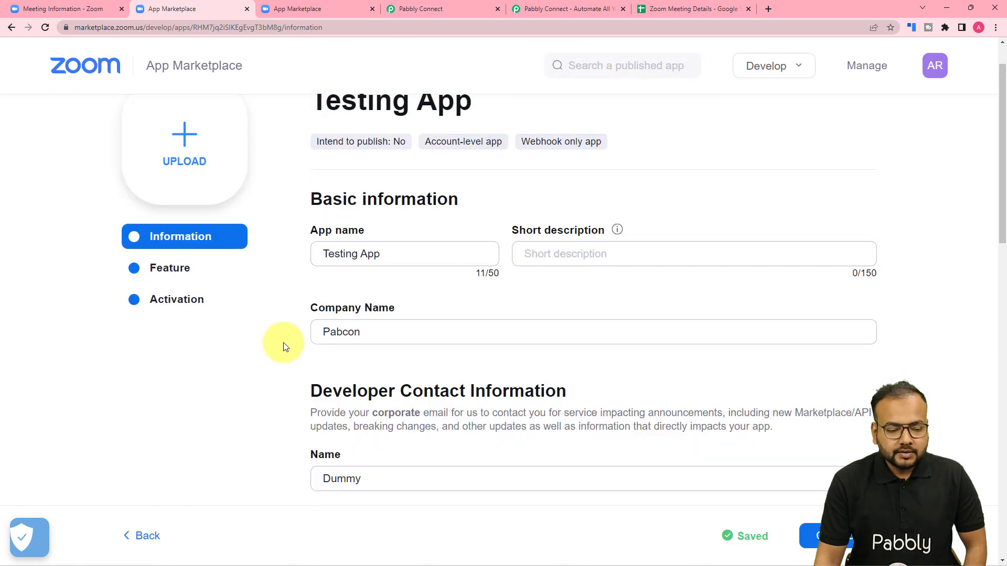
{"action": "scroll", "coordinate": [283, 342], "scroll_direction": "down", "scroll_amount": 4}
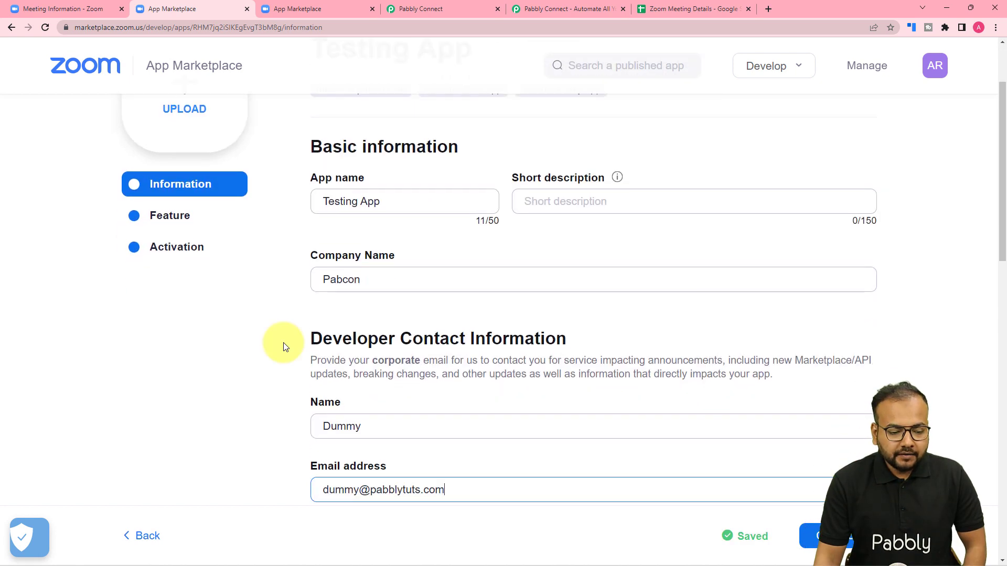
{"action": "scroll", "coordinate": [284, 346], "scroll_direction": "down", "scroll_amount": 8}
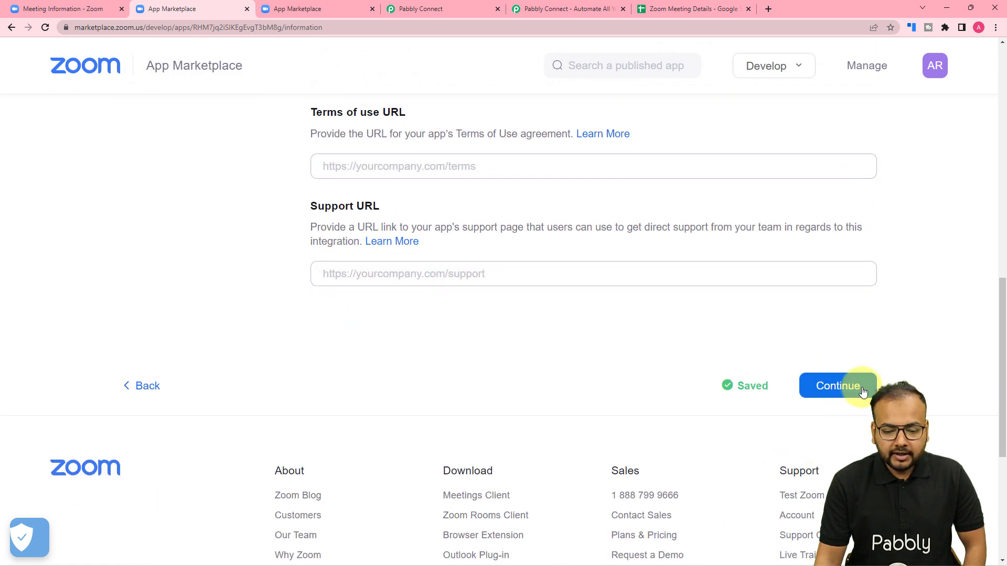
Proceed to the Feature section of Testing App and copy its secret token.
{"action": "left_click", "coordinate": [838, 386]}
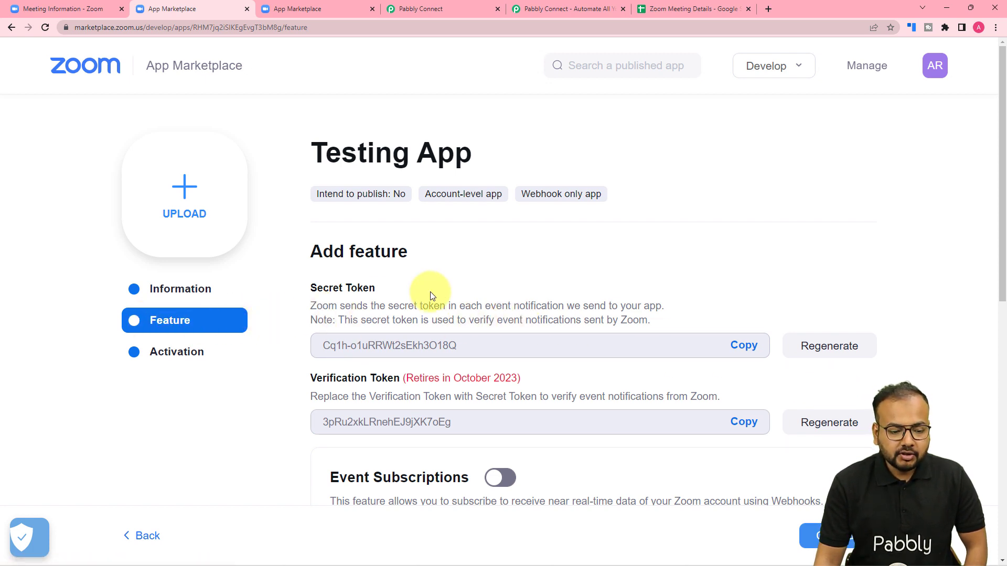
{"action": "scroll", "coordinate": [430, 294], "scroll_direction": "down", "scroll_amount": 1}
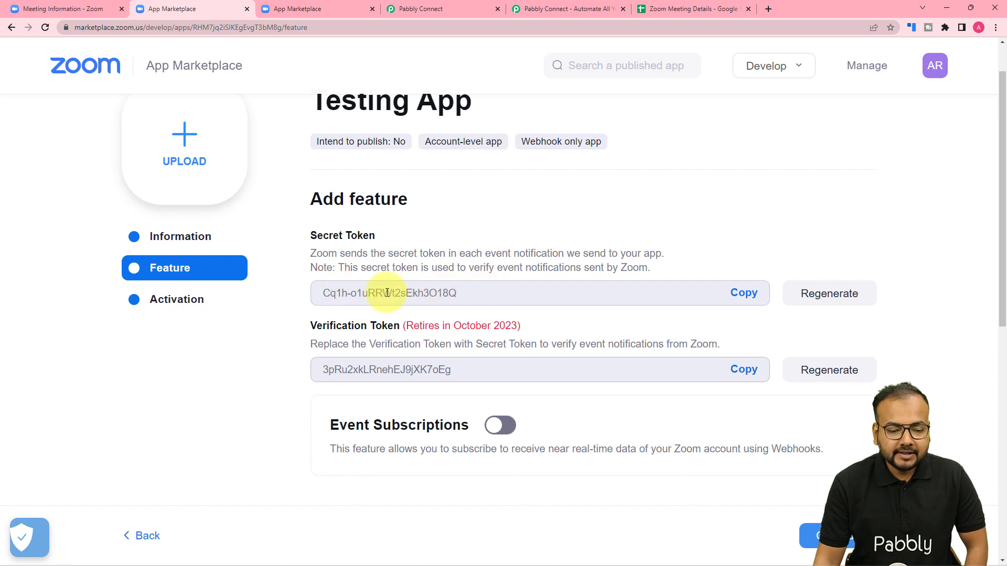
{"action": "left_click", "coordinate": [743, 292]}
Switch to Pabbly Connect, paste the secret token as the new Zoom (Triggers) connection's token and save the connection.
{"action": "left_click", "coordinate": [398, 22]}
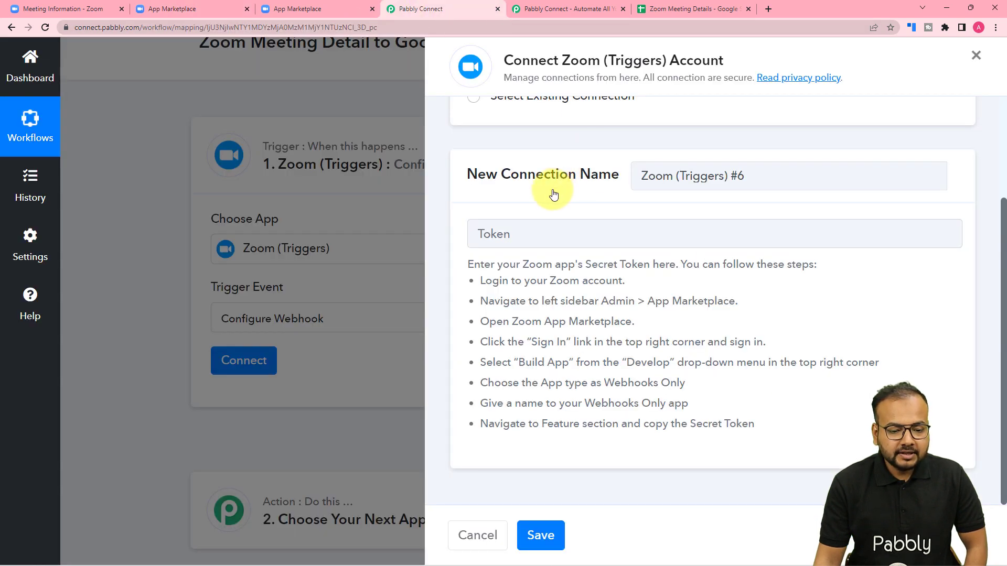
{"action": "left_click", "coordinate": [515, 231]}
{"action": "right_click", "coordinate": [517, 233]}
{"action": "left_click", "coordinate": [548, 331]}
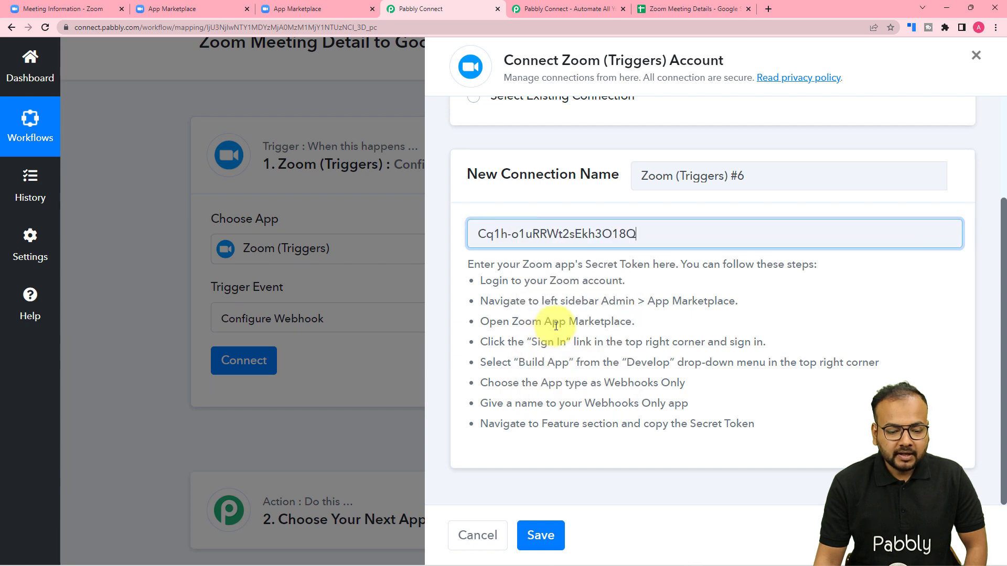
{"action": "left_click", "coordinate": [535, 536]}
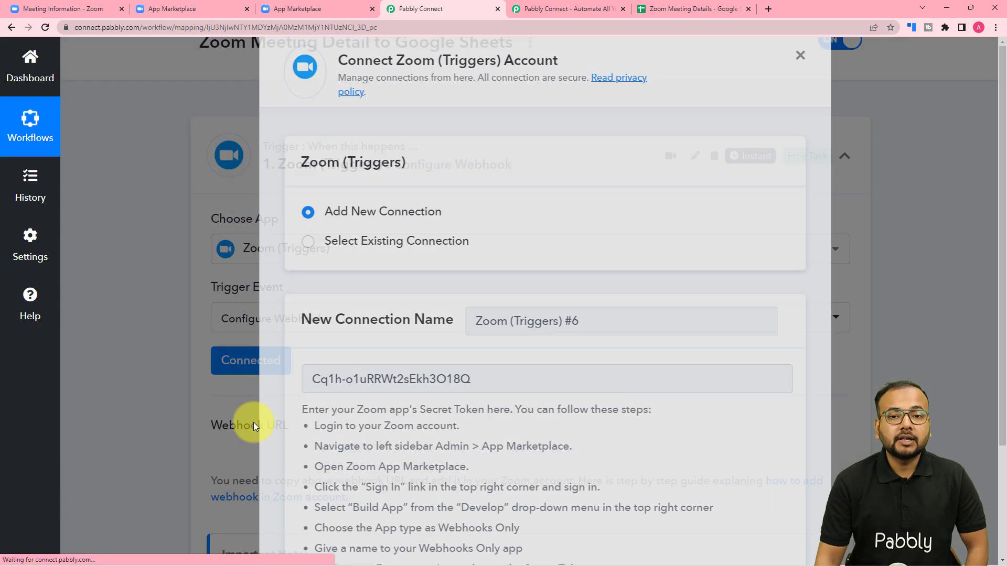
Return to Testing App in the Zoom App Marketplace, enable Event Subscriptions and add a new event subscription.
{"action": "scroll", "coordinate": [288, 378], "scroll_direction": "down", "scroll_amount": 2}
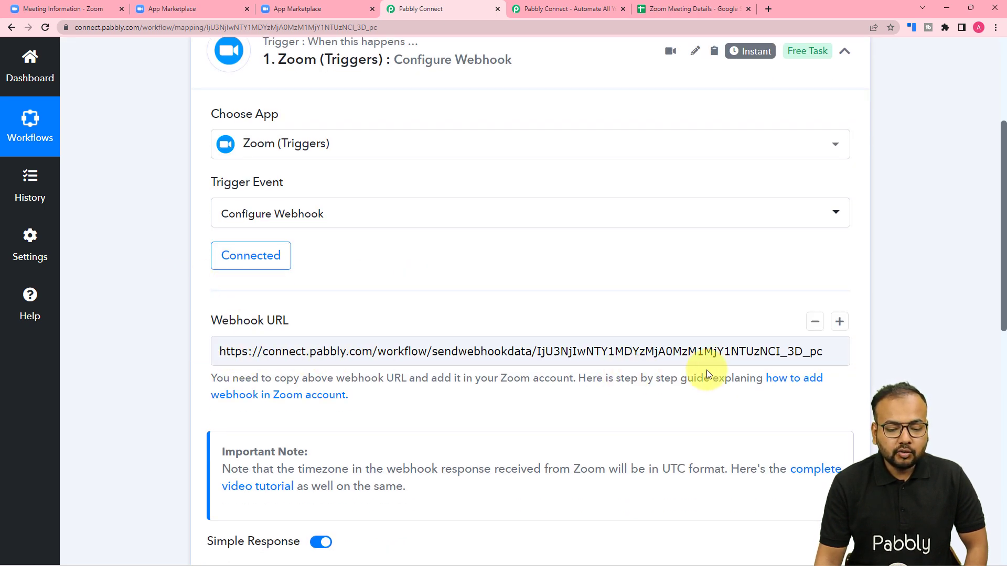
{"action": "scroll", "coordinate": [714, 369], "scroll_direction": "down", "scroll_amount": 2}
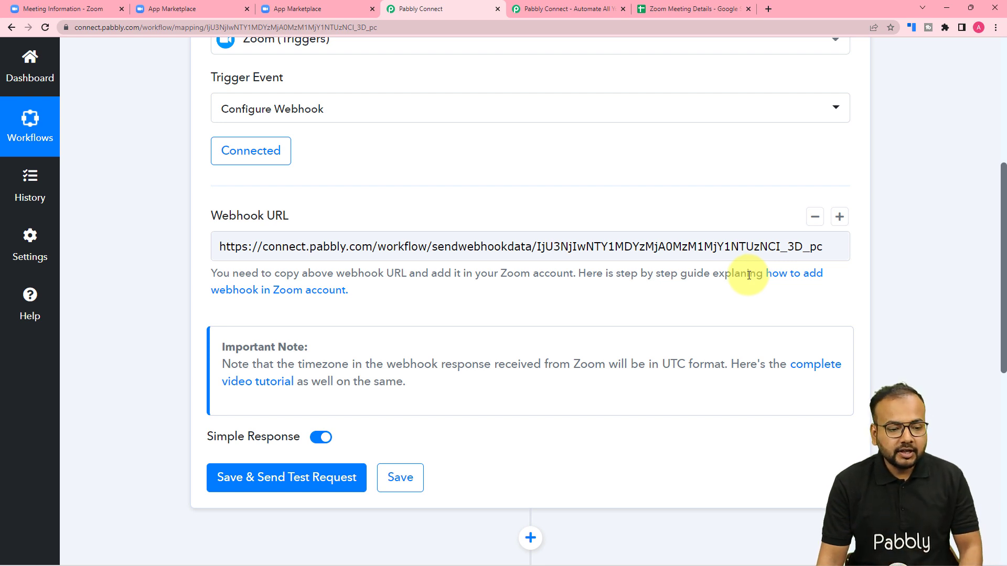
{"action": "left_click", "coordinate": [326, 6]}
{"action": "left_click", "coordinate": [204, 7]}
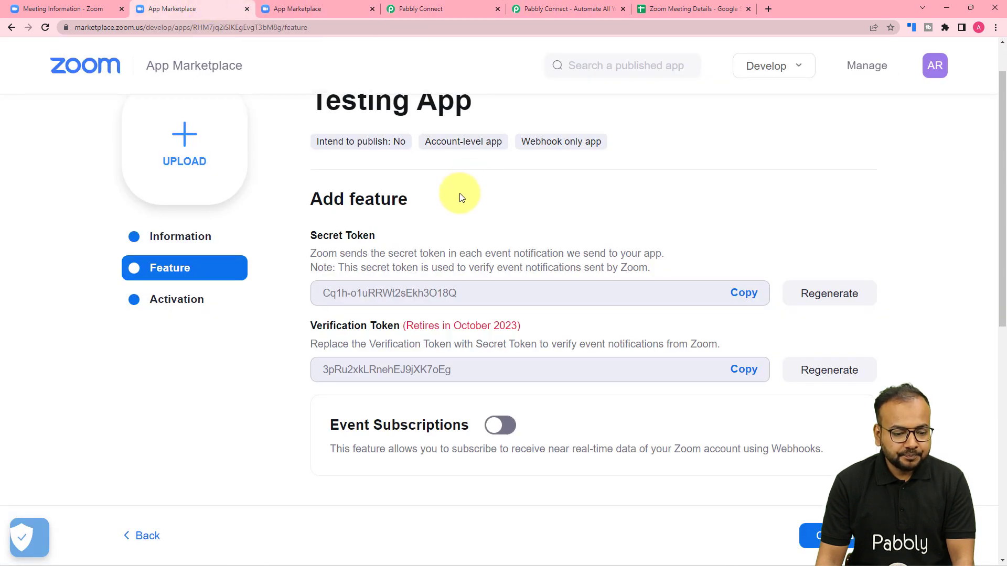
{"action": "scroll", "coordinate": [460, 194], "scroll_direction": "down", "scroll_amount": 2}
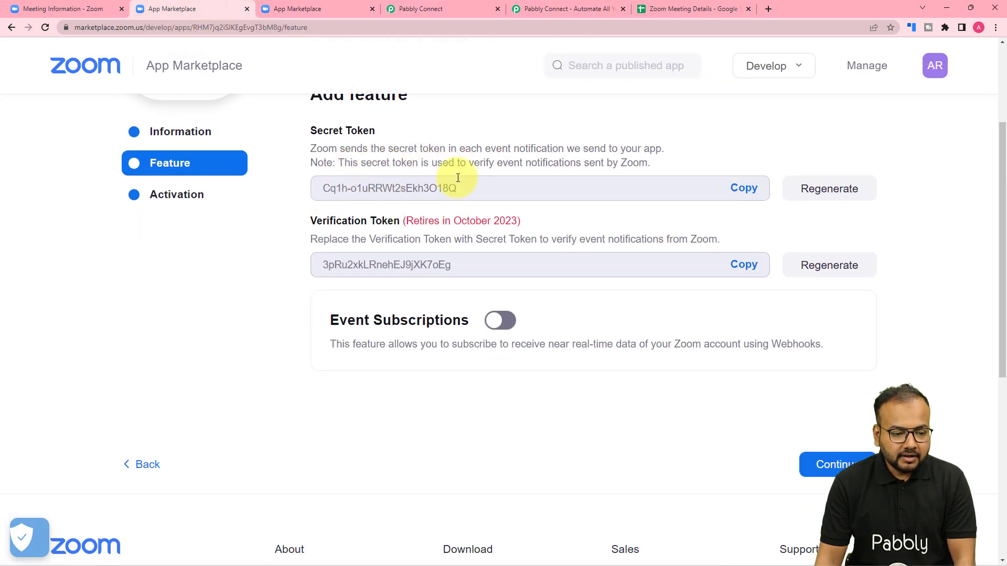
{"action": "scroll", "coordinate": [346, 220], "scroll_direction": "down", "scroll_amount": 3}
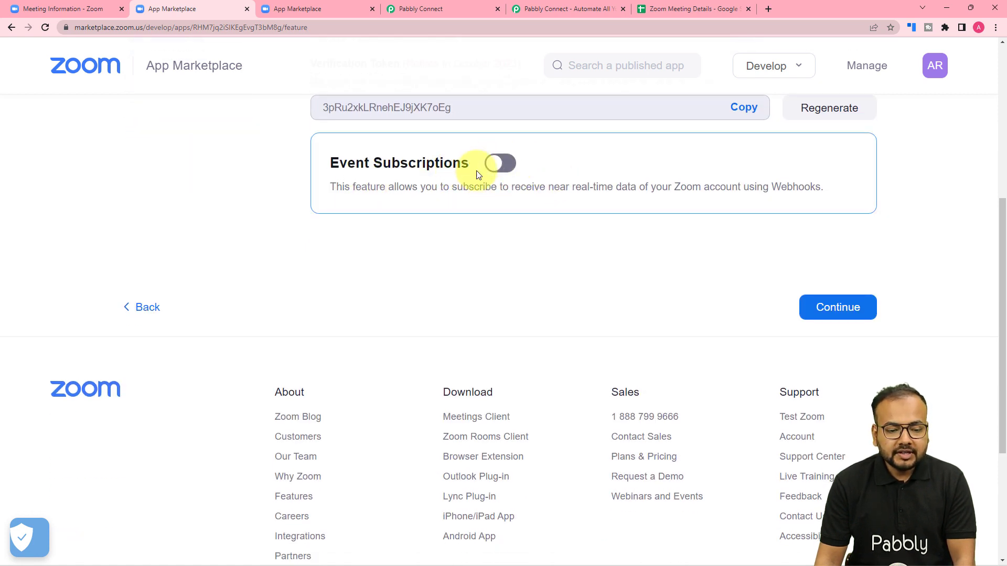
{"action": "left_click", "coordinate": [498, 163]}
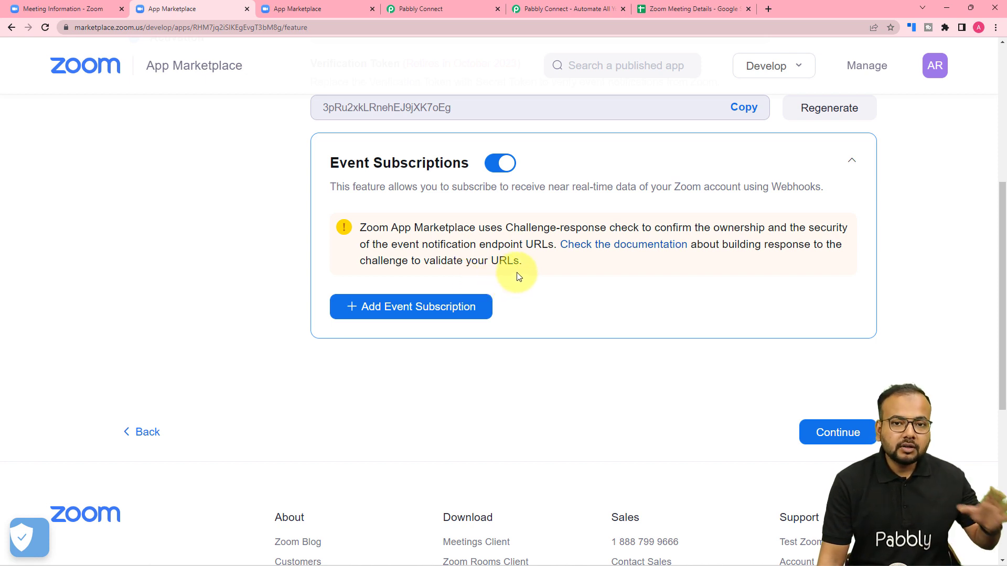
{"action": "left_click", "coordinate": [411, 307]}
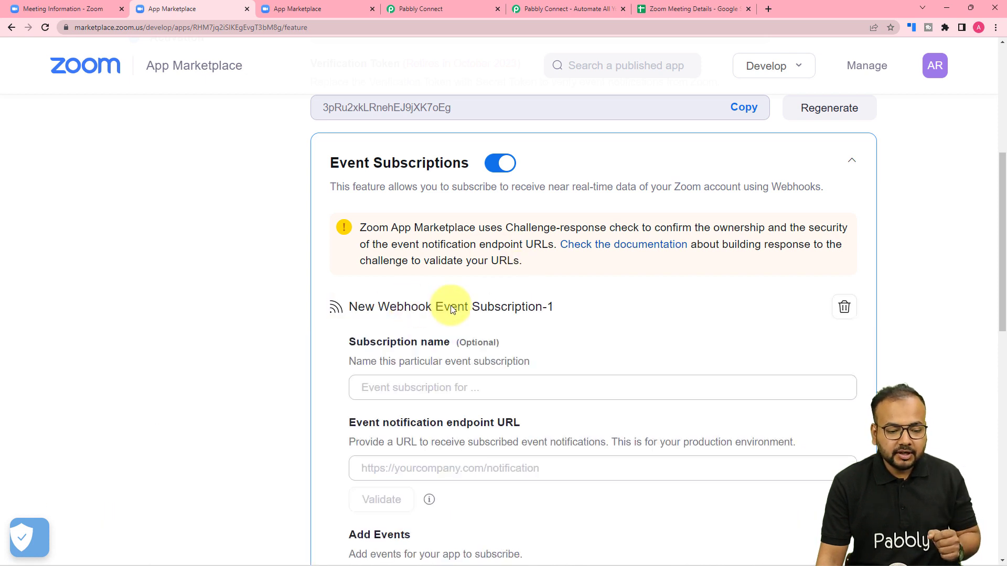
Name the new webhook event subscription "Test Sub".
{"action": "scroll", "coordinate": [452, 309], "scroll_direction": "down", "scroll_amount": 2}
{"action": "left_click", "coordinate": [451, 285]}
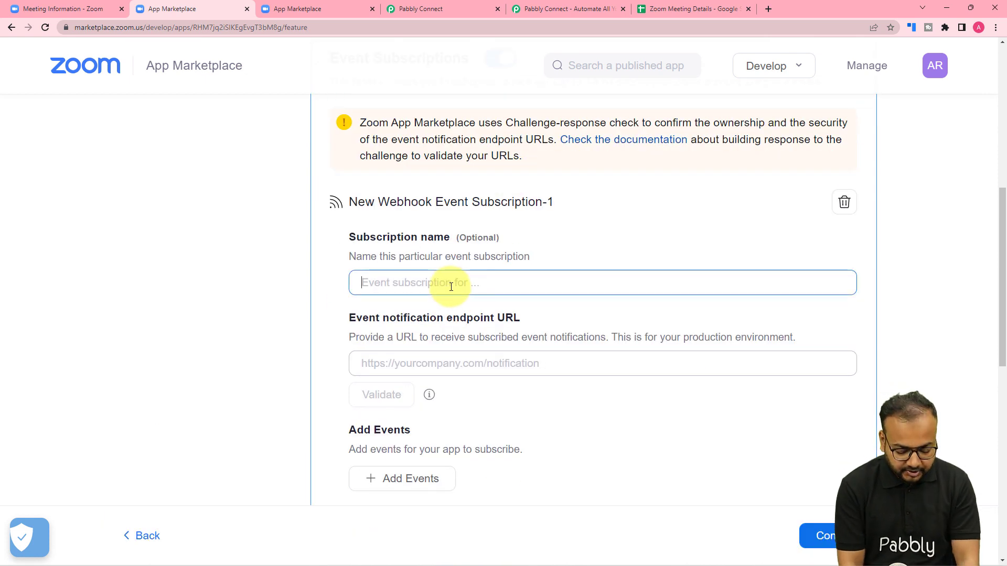
{"action": "type", "text": "/test"}
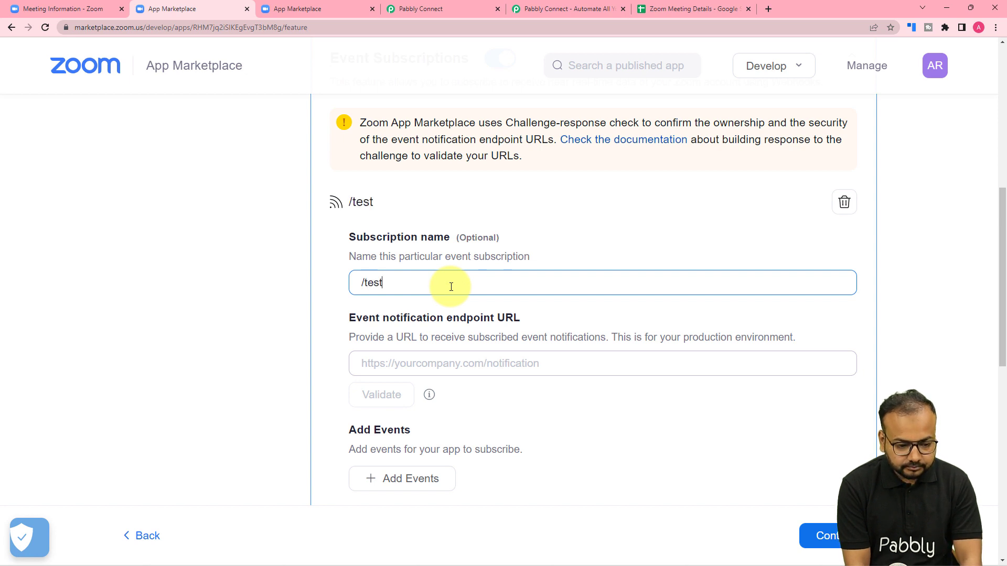
{"action": "key", "text": "BackSpace"}
{"action": "key", "text": "BackSpace"}
{"action": "key", "text": "BackSpace"}
{"action": "type", "text": "T"}
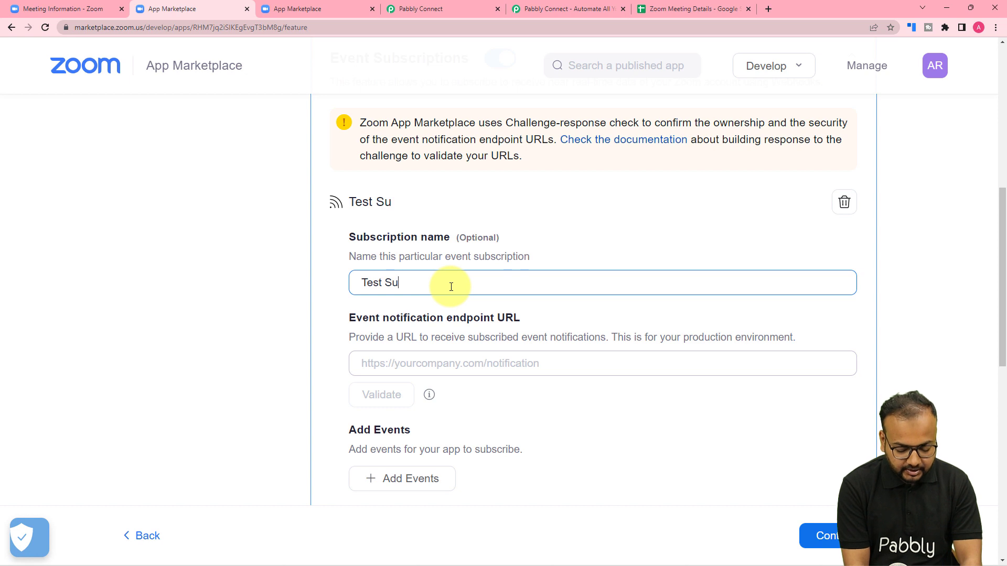
Copy the trigger's webhook URL from Pabbly Connect and paste it as Test Sub's event notification endpoint URL in Zoom.
{"action": "scroll", "coordinate": [450, 287], "scroll_direction": "down", "scroll_amount": 1}
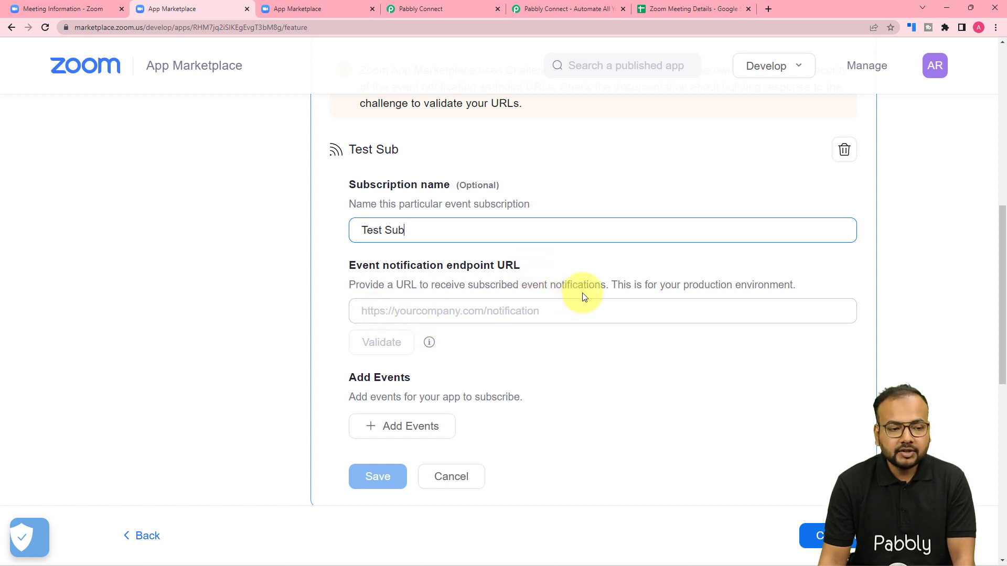
{"action": "left_click", "coordinate": [401, 12]}
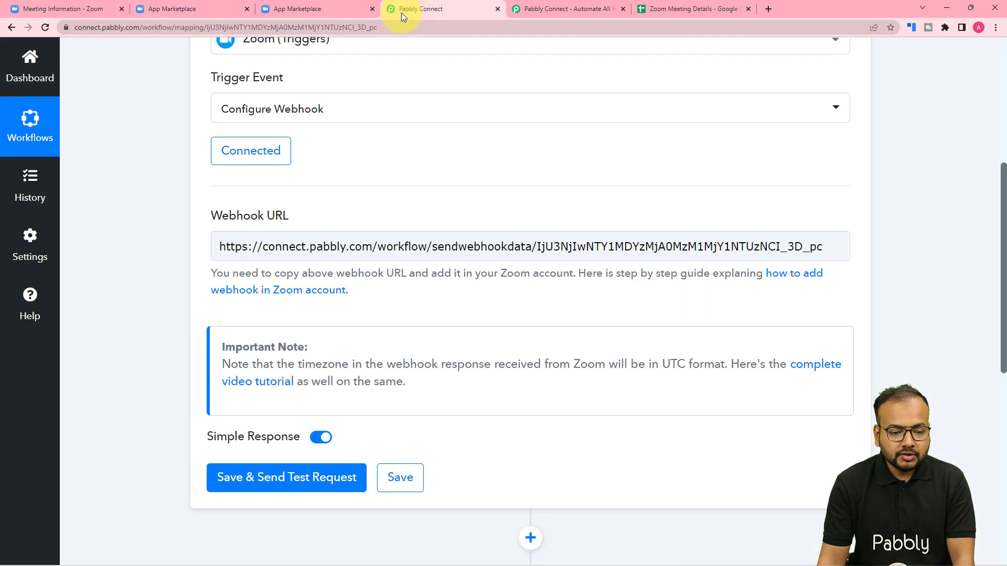
{"action": "left_click", "coordinate": [258, 247]}
{"action": "key", "text": "ctrl+a"}
{"action": "key", "text": "ctrl+c"}
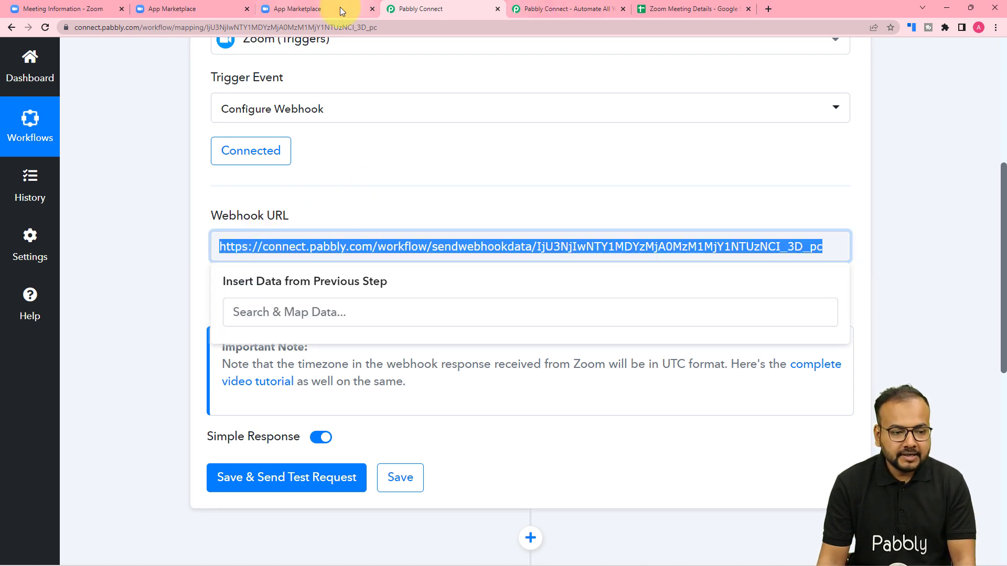
{"action": "left_click", "coordinate": [178, 8]}
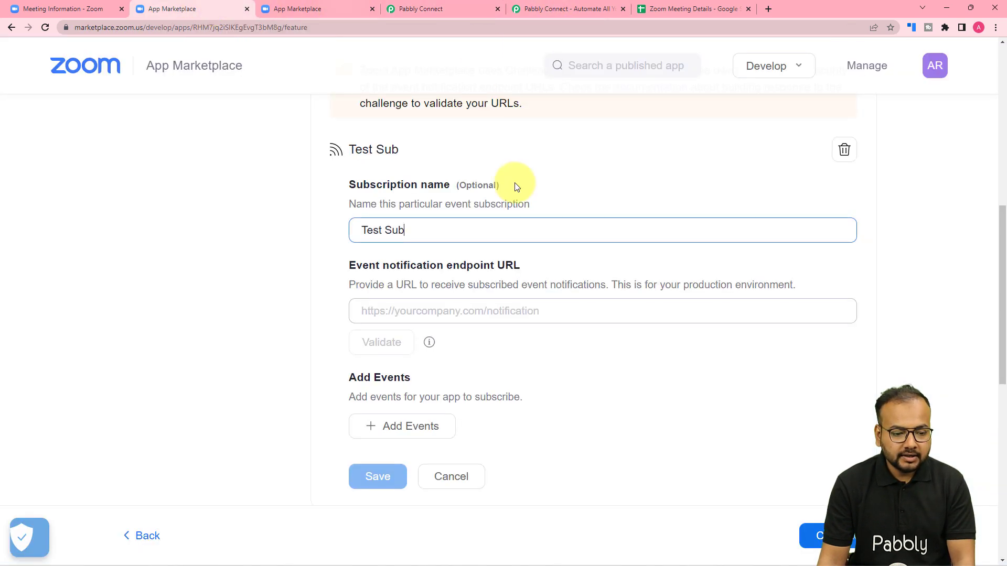
{"action": "right_click", "coordinate": [388, 312]}
{"action": "left_click", "coordinate": [415, 395]}
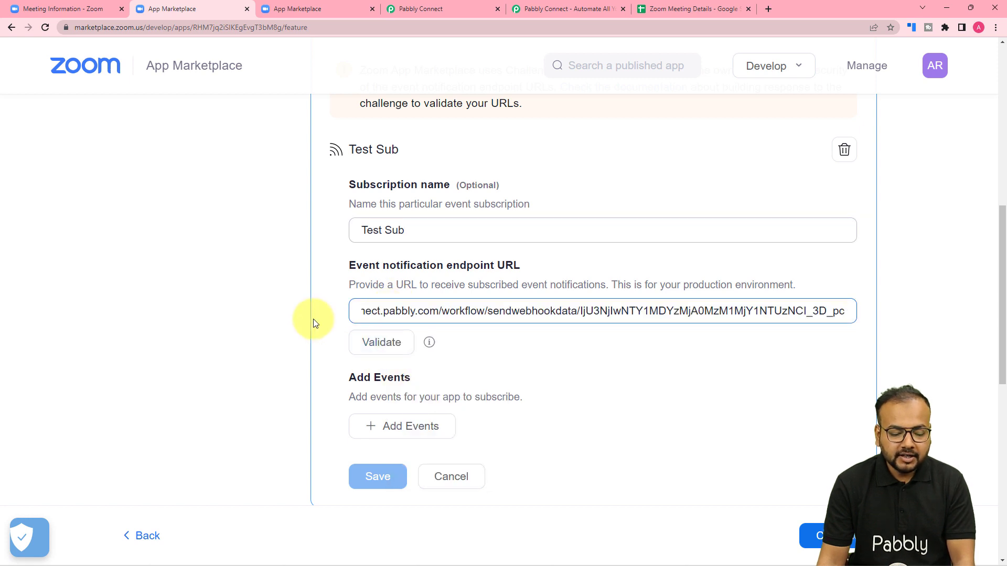
Save the Zoom trigger and send its test request in Pabbly Connect, and validate Test Sub's endpoint URL in the App Marketplace.
{"action": "scroll", "coordinate": [315, 323], "scroll_direction": "down", "scroll_amount": 1}
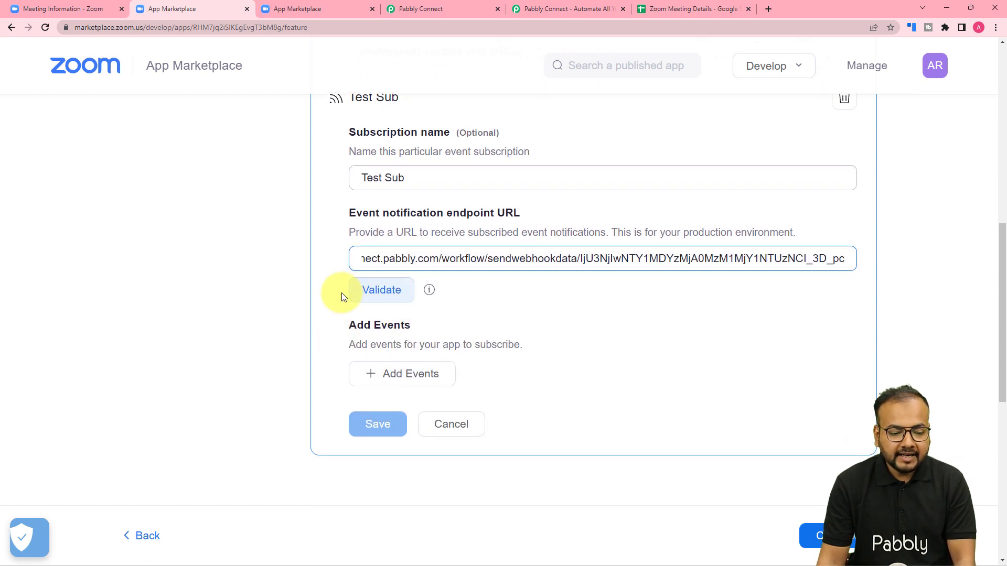
{"action": "left_click", "coordinate": [380, 296]}
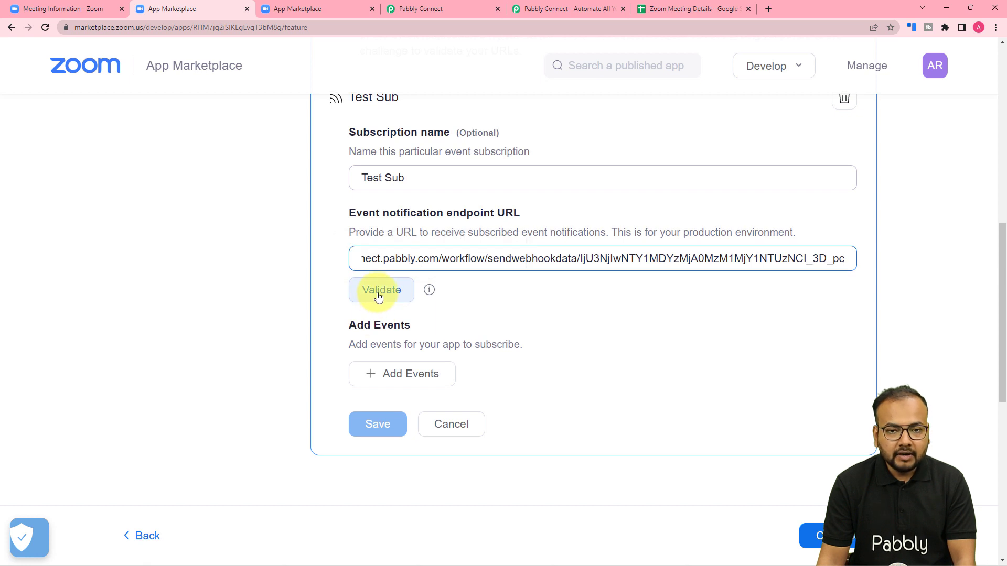
{"action": "left_click", "coordinate": [418, 8]}
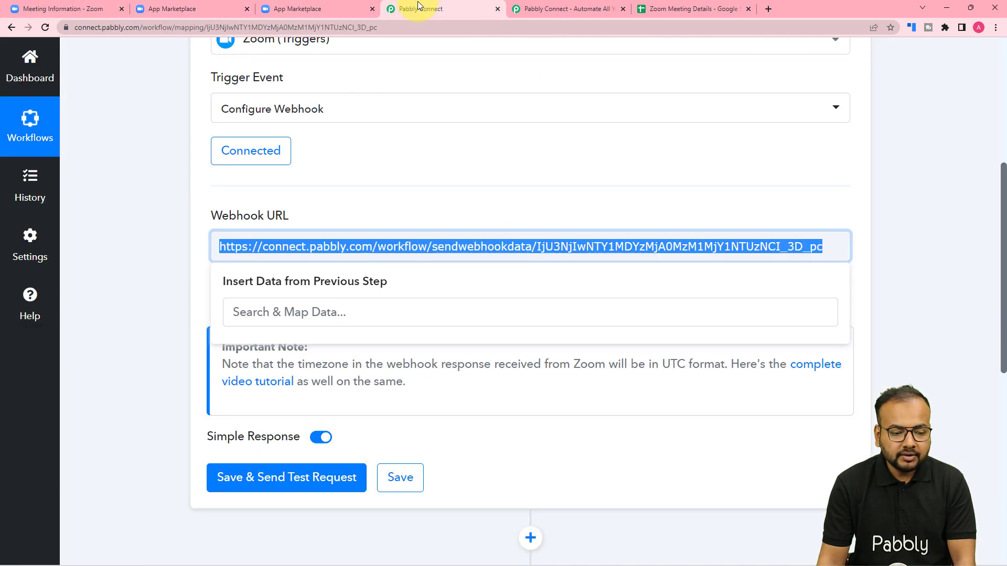
{"action": "left_click", "coordinate": [164, 242]}
{"action": "scroll", "coordinate": [165, 241], "scroll_direction": "down", "scroll_amount": 3}
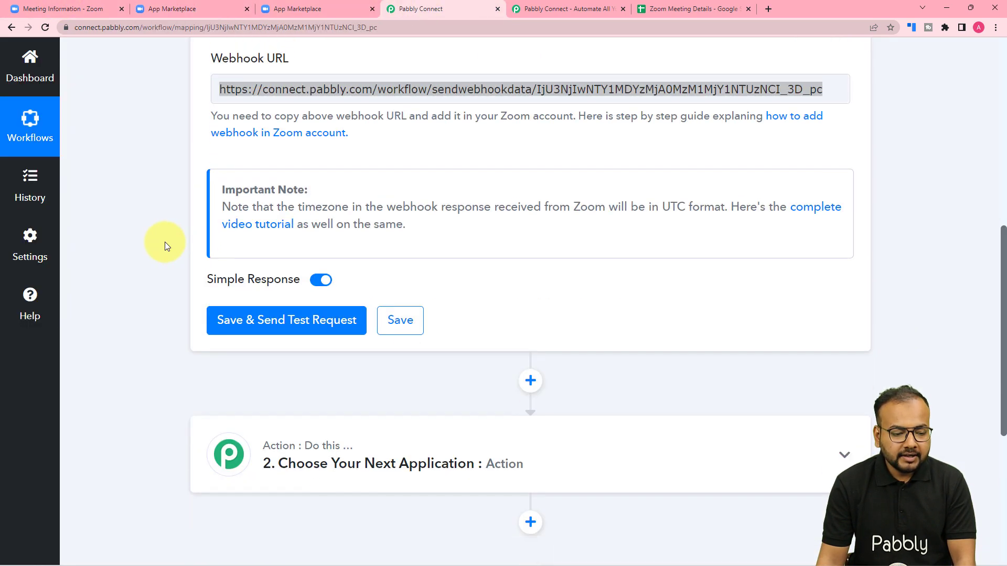
{"action": "left_click", "coordinate": [223, 318]}
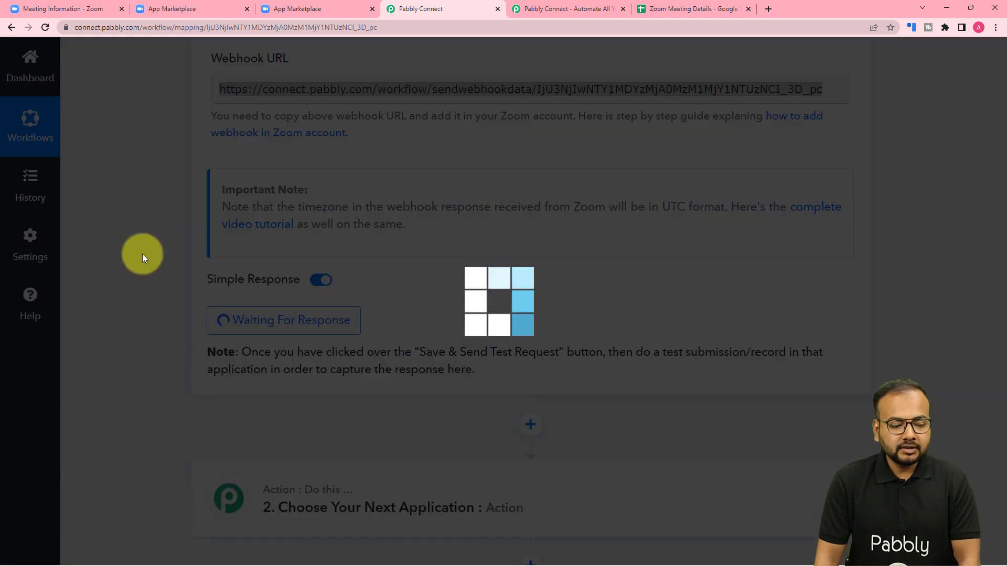
{"action": "scroll", "coordinate": [142, 253], "scroll_direction": "down", "scroll_amount": 2}
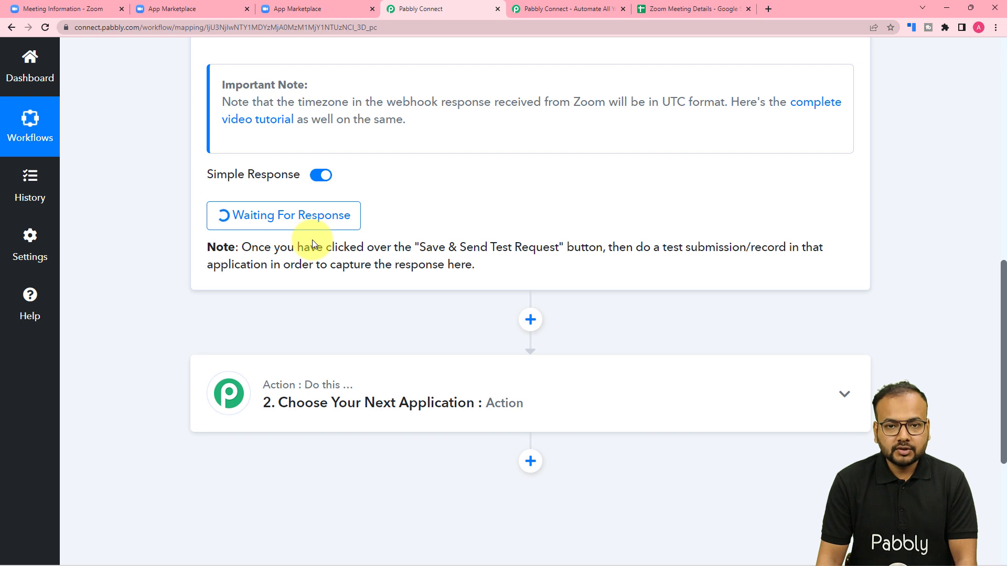
{"action": "left_click", "coordinate": [225, 9]}
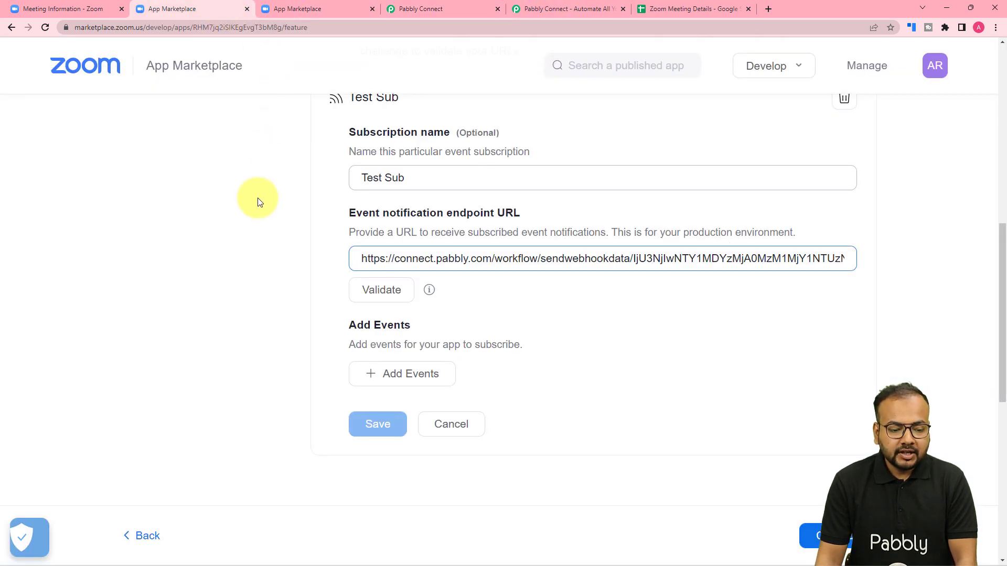
{"action": "left_click", "coordinate": [375, 288]}
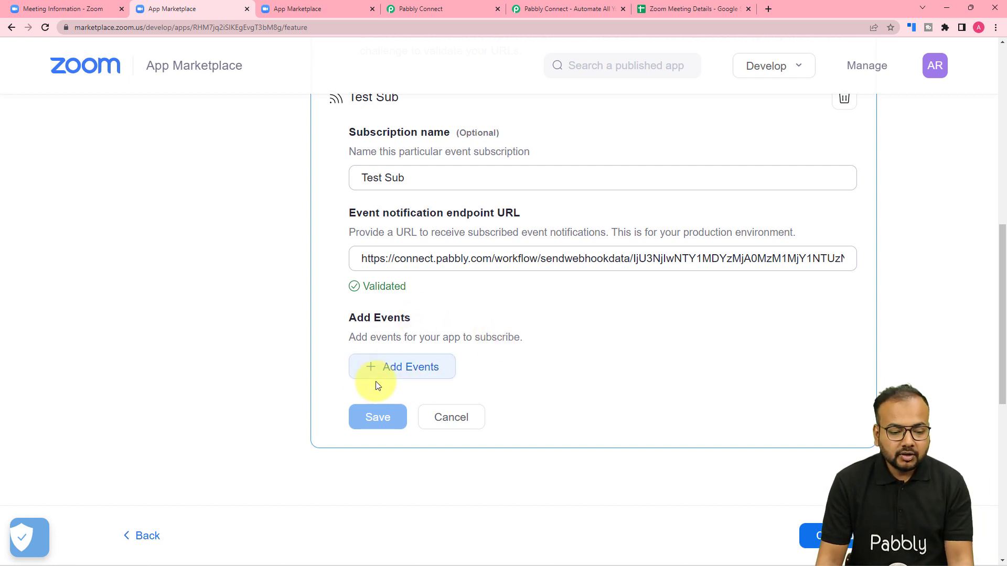
Add the Meeting event "Meeting has been created" to the Test Sub subscription and save the subscription.
{"action": "left_click", "coordinate": [390, 370]}
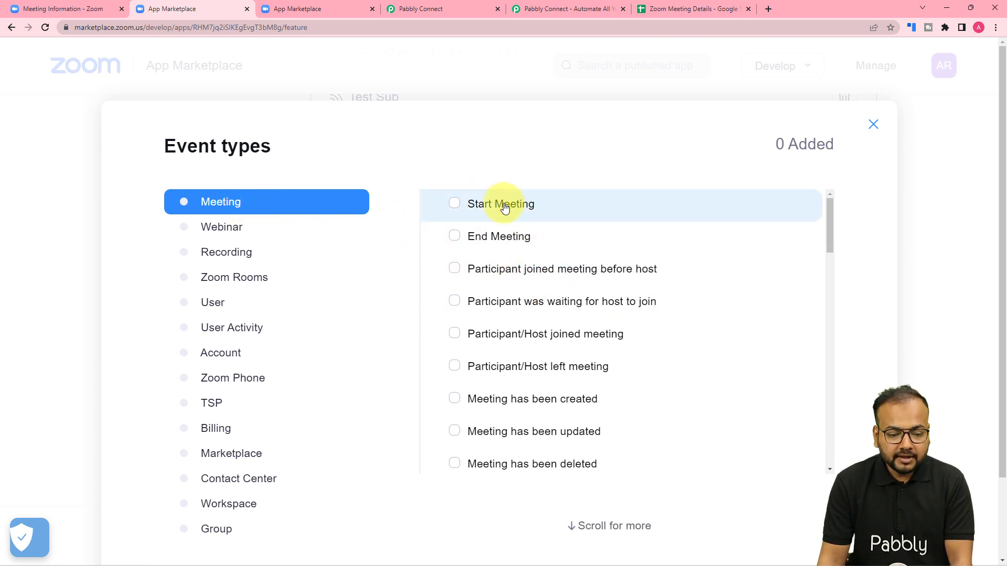
{"action": "scroll", "coordinate": [530, 257], "scroll_direction": "down", "scroll_amount": 3}
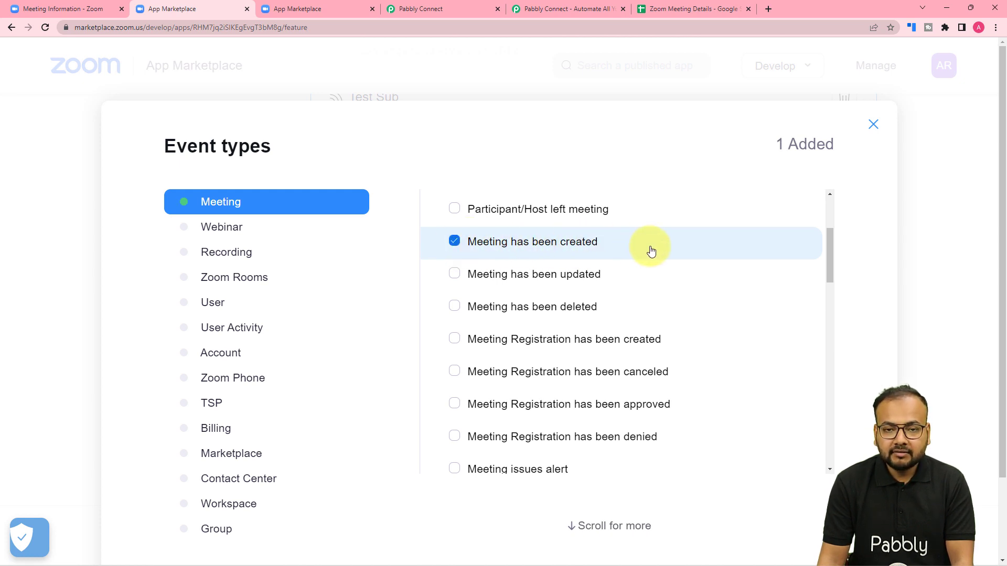
{"action": "scroll", "coordinate": [932, 351], "scroll_direction": "down", "scroll_amount": 2}
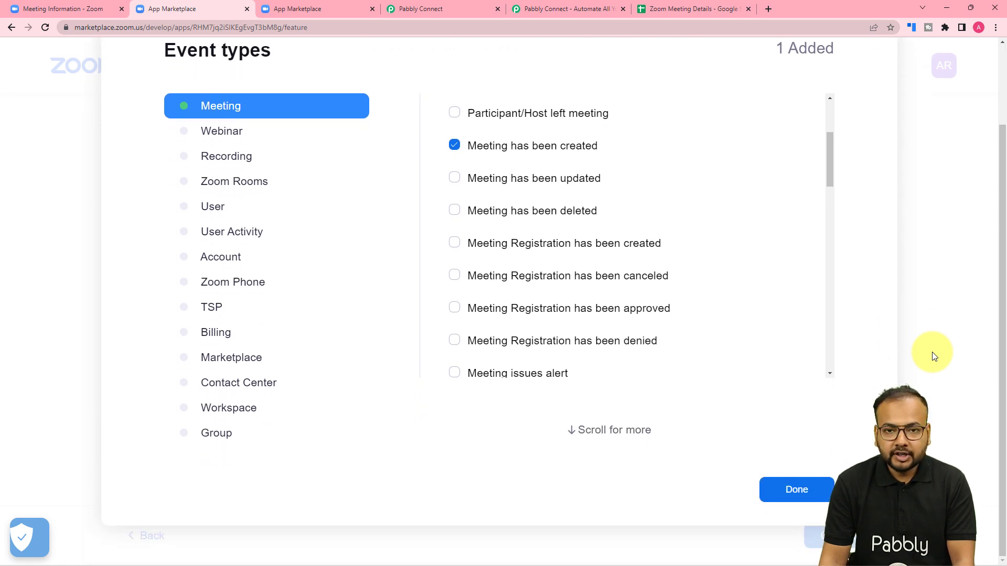
{"action": "left_click", "coordinate": [797, 489]}
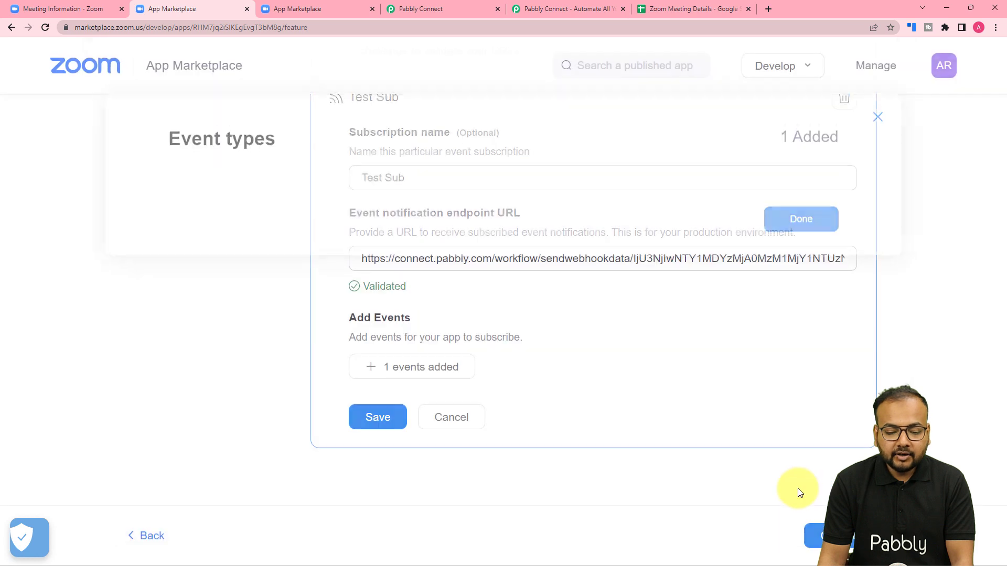
{"action": "left_click", "coordinate": [367, 418]}
Continue to the Activation section of Testing App and switch back to the Zoom trigger in Pabbly Connect.
{"action": "scroll", "coordinate": [687, 376], "scroll_direction": "up", "scroll_amount": 6}
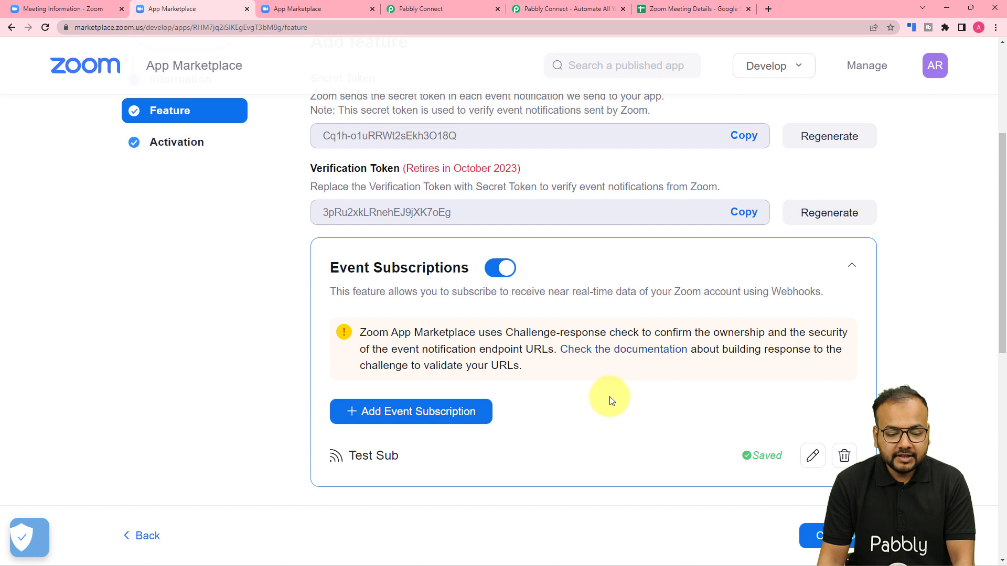
{"action": "scroll", "coordinate": [609, 400], "scroll_direction": "down", "scroll_amount": 2}
{"action": "left_click", "coordinate": [821, 481]}
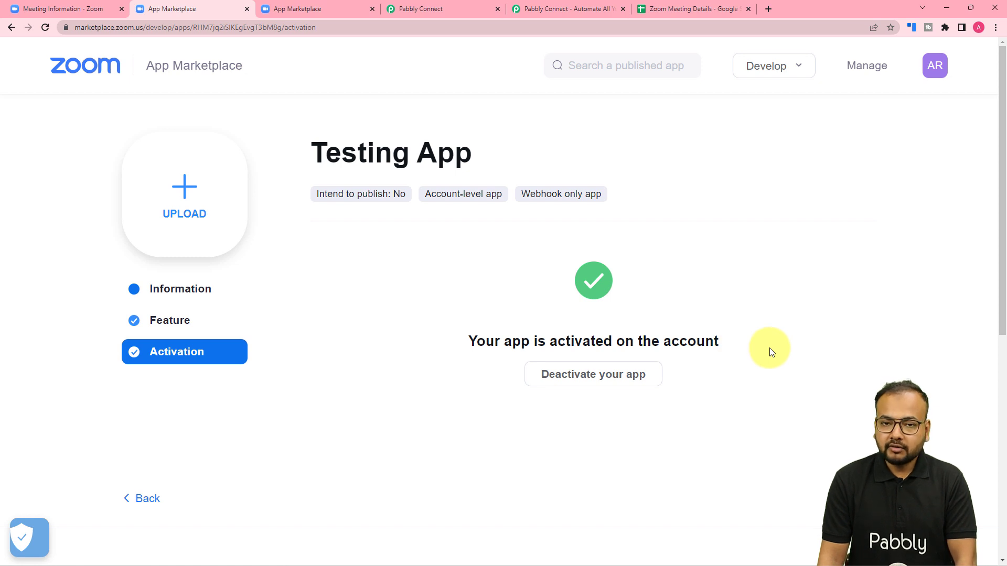
{"action": "left_click", "coordinate": [421, 9]}
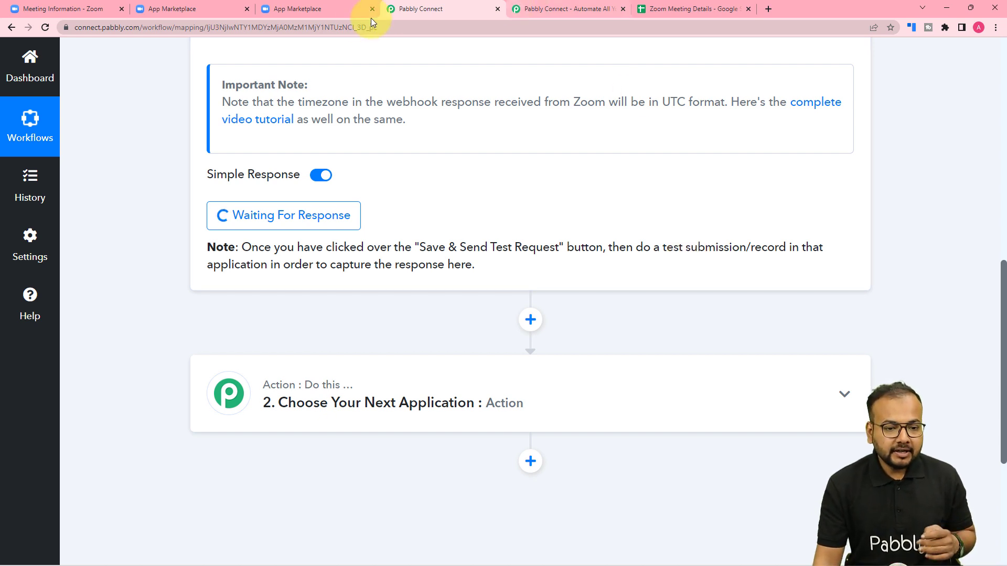
Start scheduling a Zoom meeting with the topic "New Test Meeting" and the description "For testing the workflow".
{"action": "left_click", "coordinate": [79, 11]}
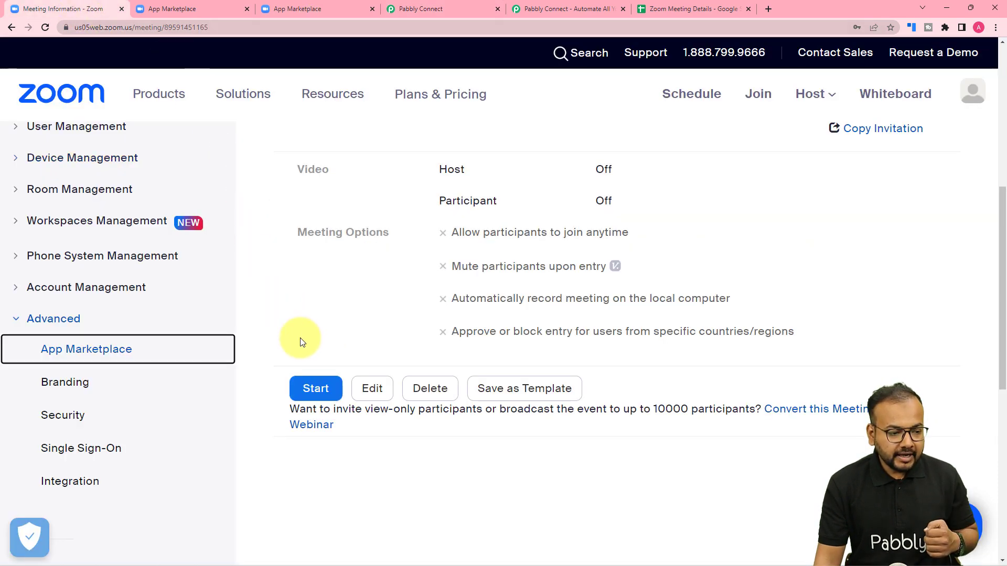
{"action": "scroll", "coordinate": [188, 294], "scroll_direction": "up", "scroll_amount": 7}
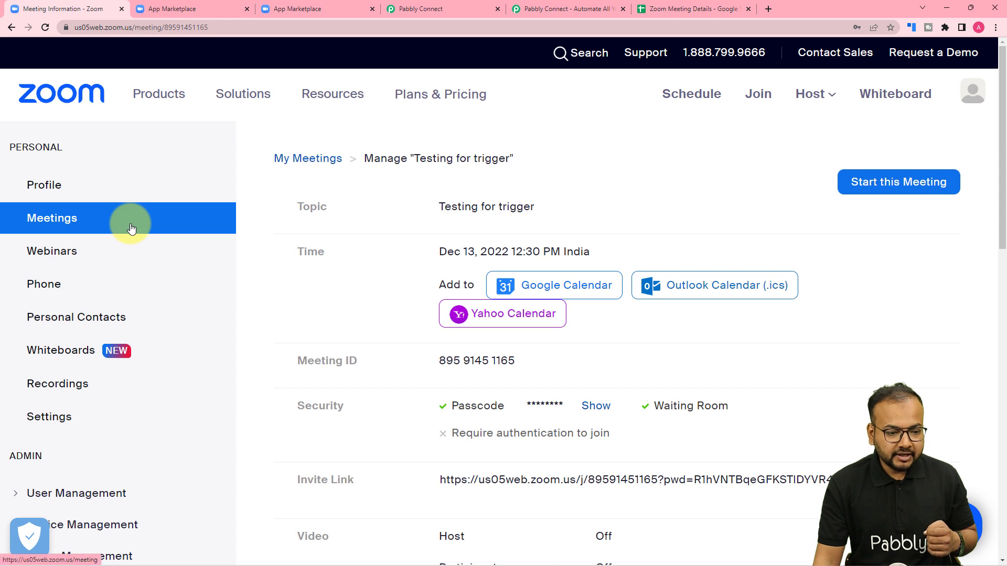
{"action": "left_click", "coordinate": [153, 224]}
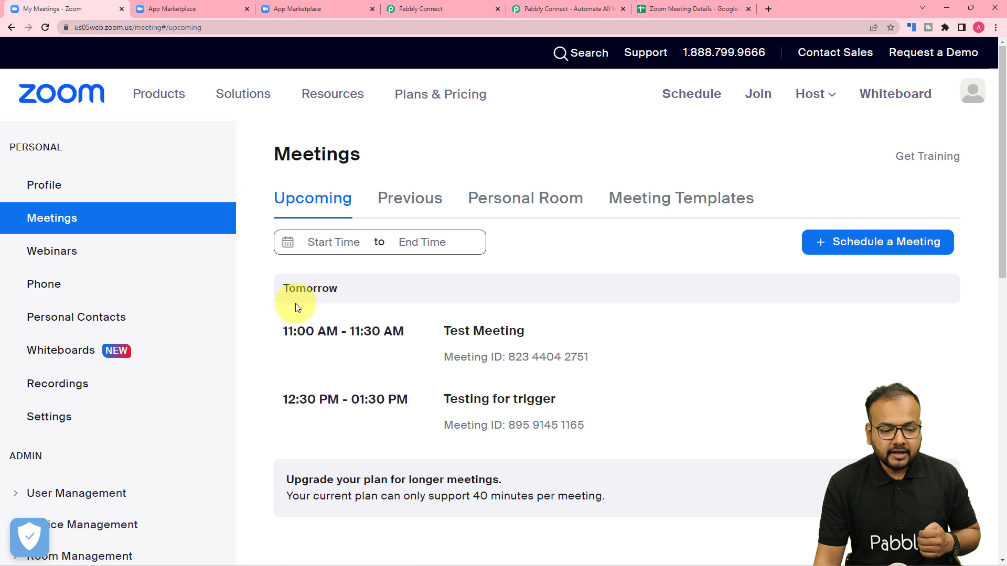
{"action": "left_click", "coordinate": [866, 248]}
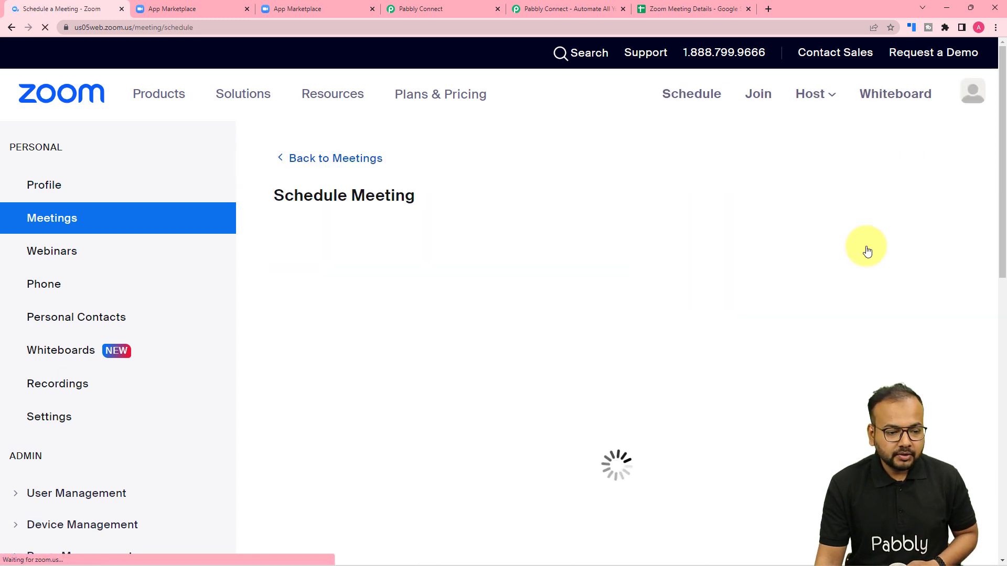
{"action": "left_click", "coordinate": [615, 245]}
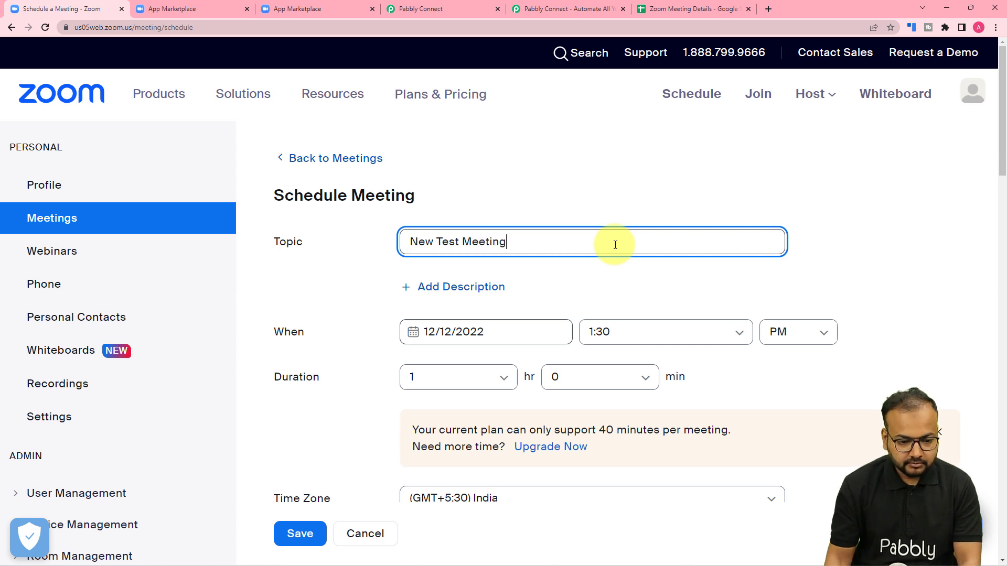
{"action": "left_click", "coordinate": [452, 289]}
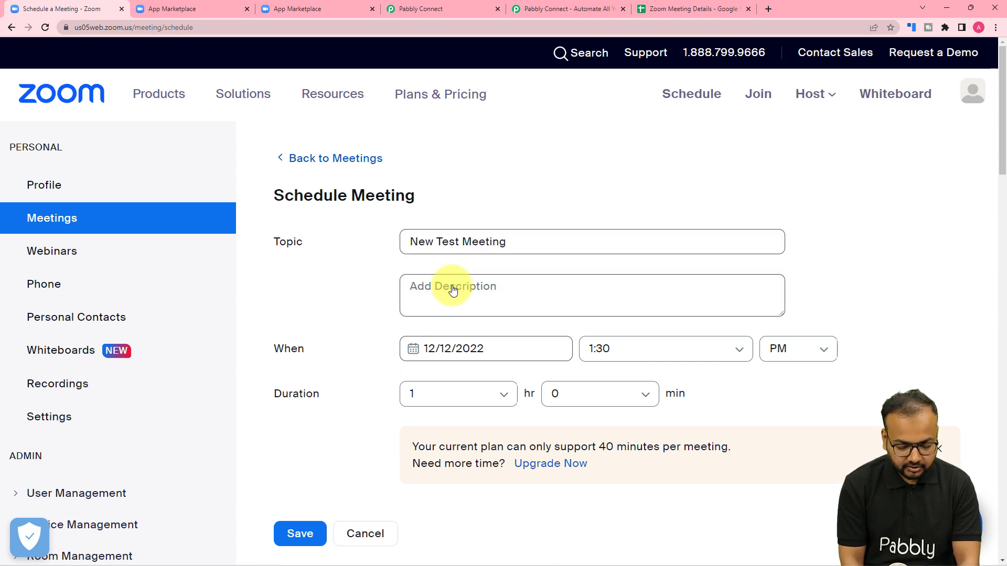
{"action": "left_click", "coordinate": [452, 288]}
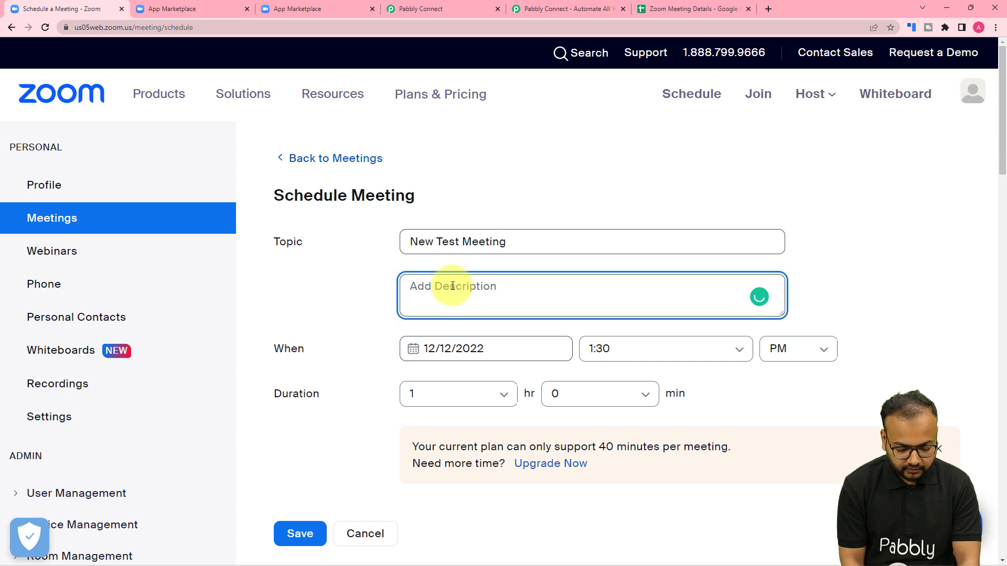
{"action": "type", "text": "For testing the workflow"}
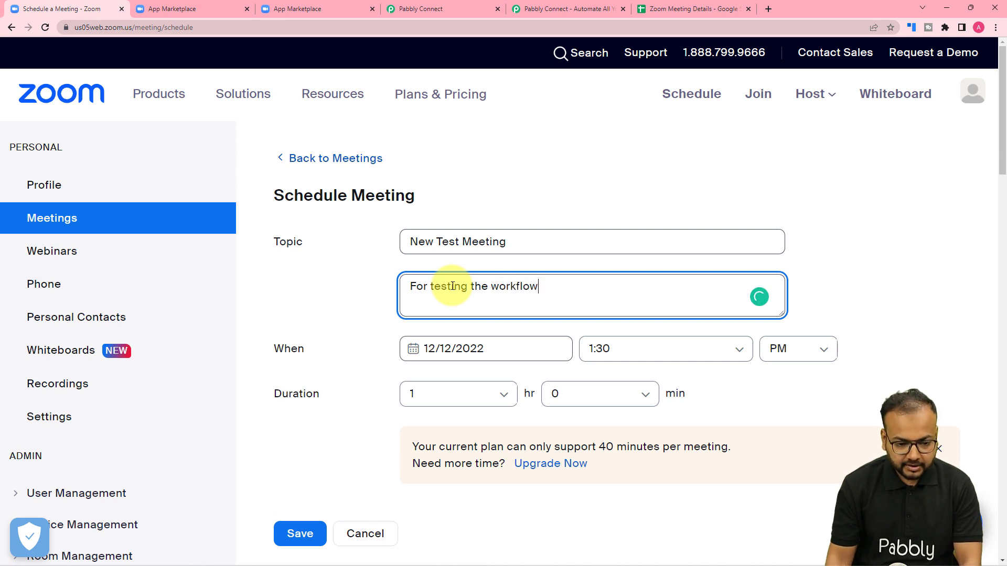
Set the New Test Meeting date to 12/13/2022 and save the meeting.
{"action": "left_click", "coordinate": [412, 350]}
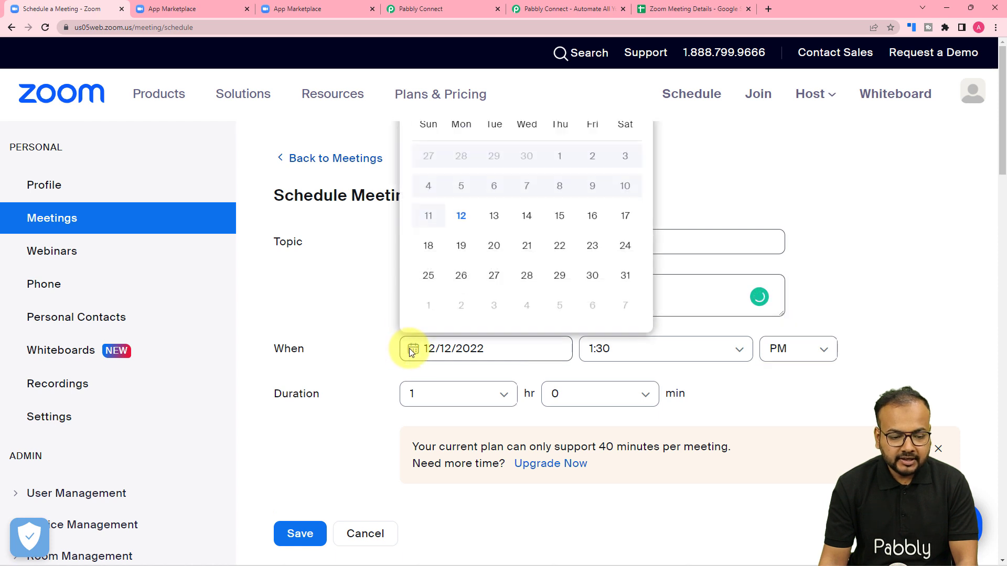
{"action": "left_click", "coordinate": [488, 217]}
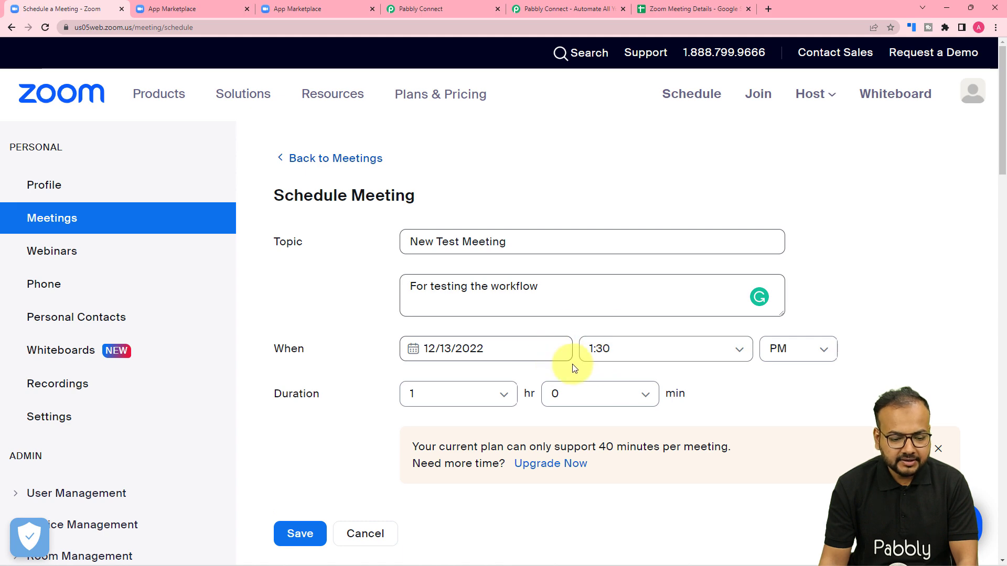
{"action": "scroll", "coordinate": [525, 346], "scroll_direction": "down", "scroll_amount": 2}
{"action": "scroll", "coordinate": [554, 314], "scroll_direction": "down", "scroll_amount": 3}
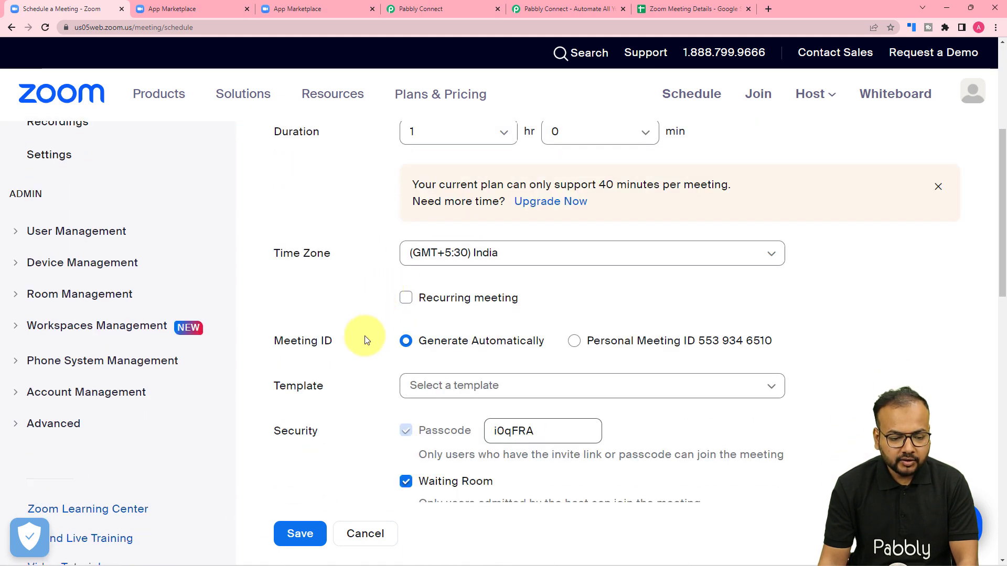
{"action": "scroll", "coordinate": [405, 321], "scroll_direction": "down", "scroll_amount": 6}
{"action": "scroll", "coordinate": [410, 323], "scroll_direction": "down", "scroll_amount": 2}
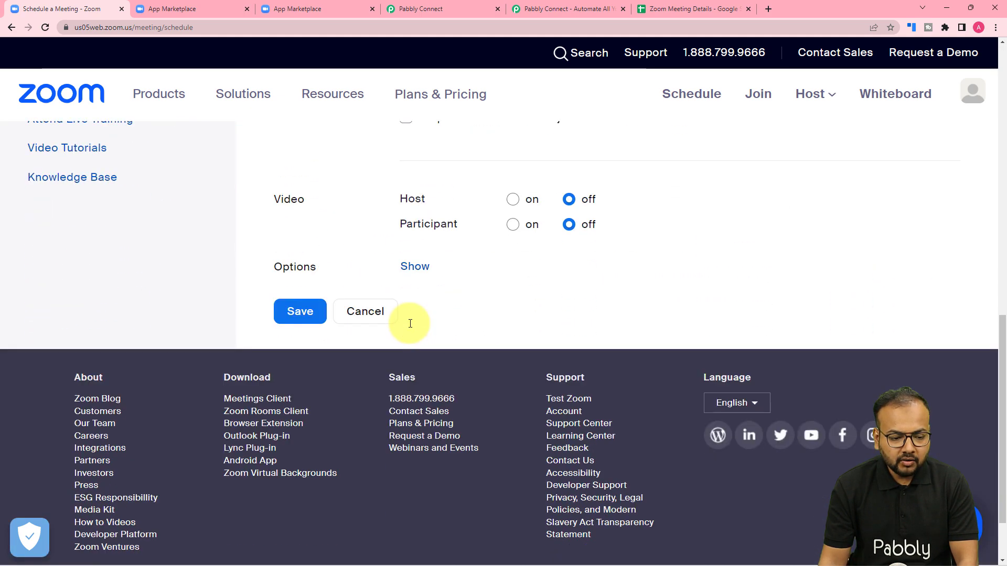
{"action": "left_click", "coordinate": [299, 313]}
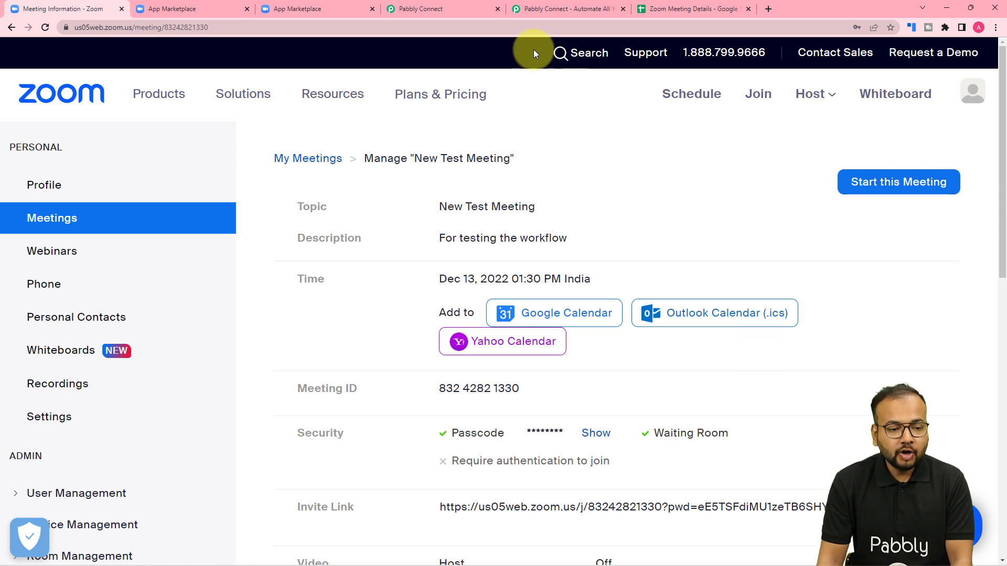
Switch to Pabbly Connect and examine the webhook response captured by the Zoom trigger for the new meeting.
{"action": "left_click", "coordinate": [422, 8]}
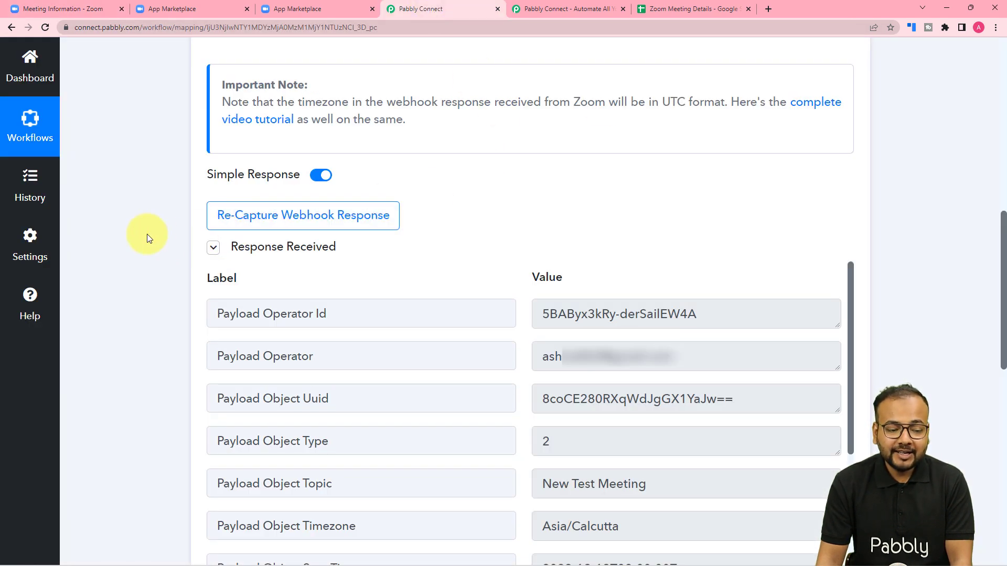
{"action": "scroll", "coordinate": [169, 239], "scroll_direction": "down", "scroll_amount": 3}
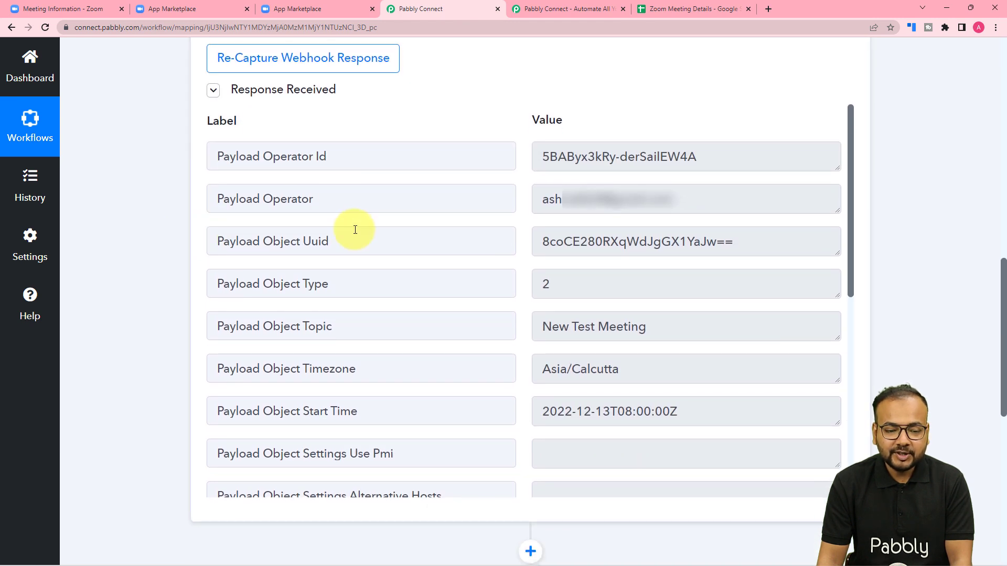
{"action": "scroll", "coordinate": [420, 231], "scroll_direction": "down", "scroll_amount": 3}
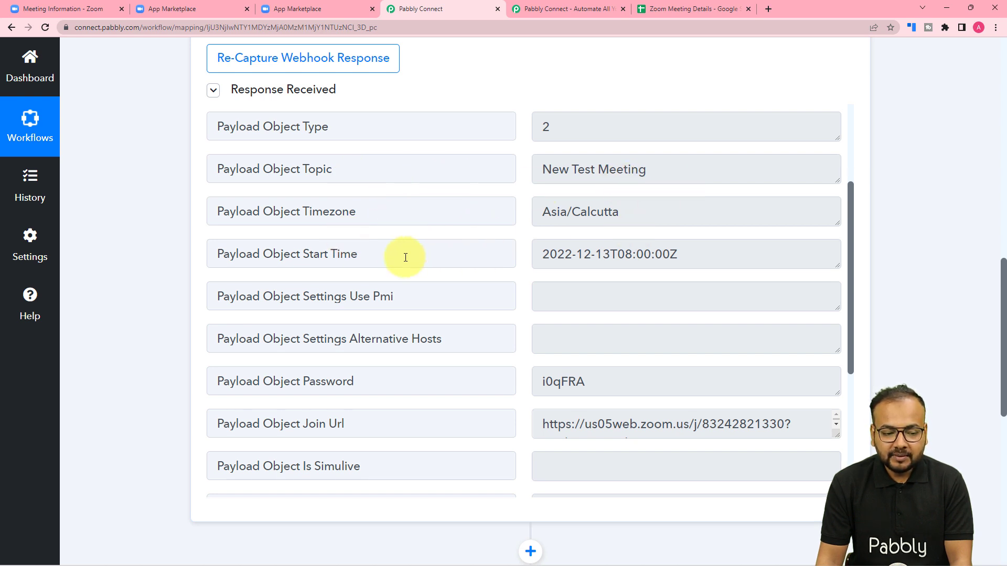
{"action": "scroll", "coordinate": [419, 287], "scroll_direction": "down", "scroll_amount": 1}
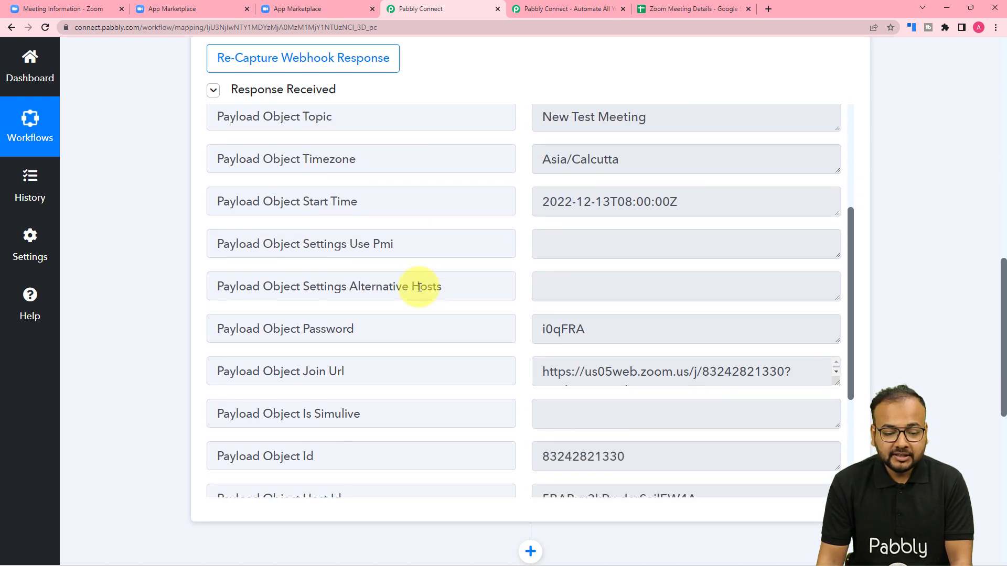
{"action": "scroll", "coordinate": [420, 287], "scroll_direction": "down", "scroll_amount": 6}
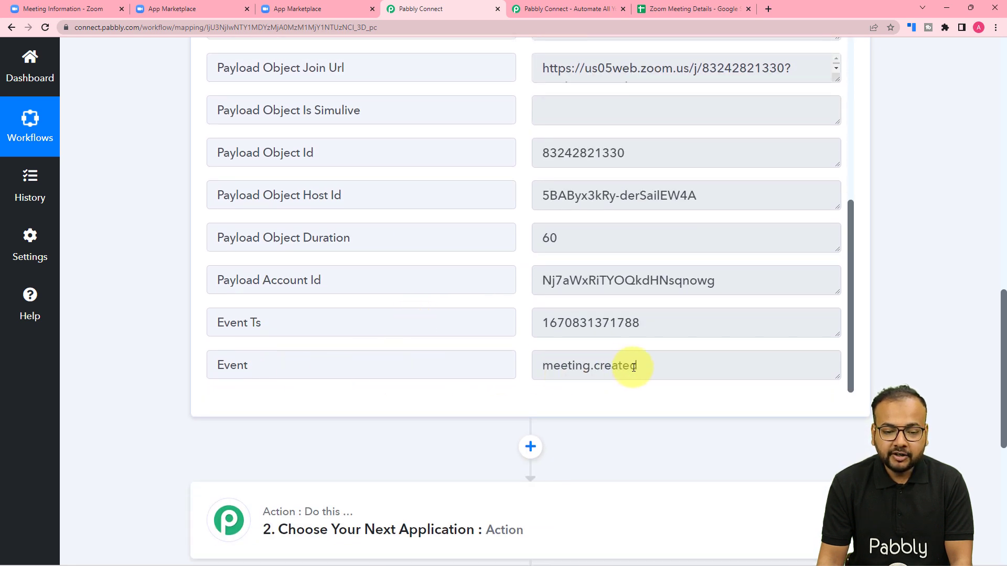
{"action": "scroll", "coordinate": [483, 331], "scroll_direction": "up", "scroll_amount": 7}
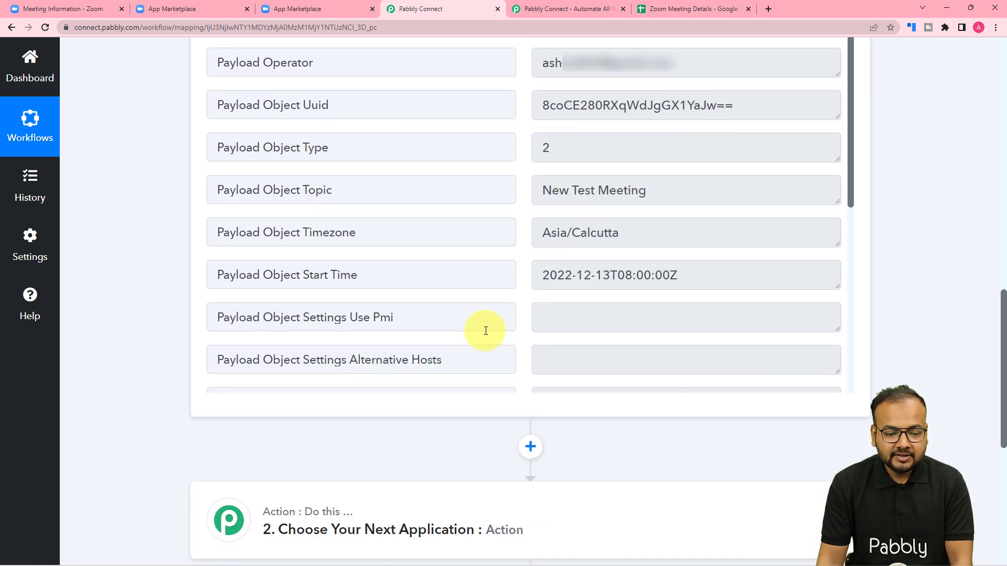
{"action": "scroll", "coordinate": [485, 331], "scroll_direction": "down", "scroll_amount": 9}
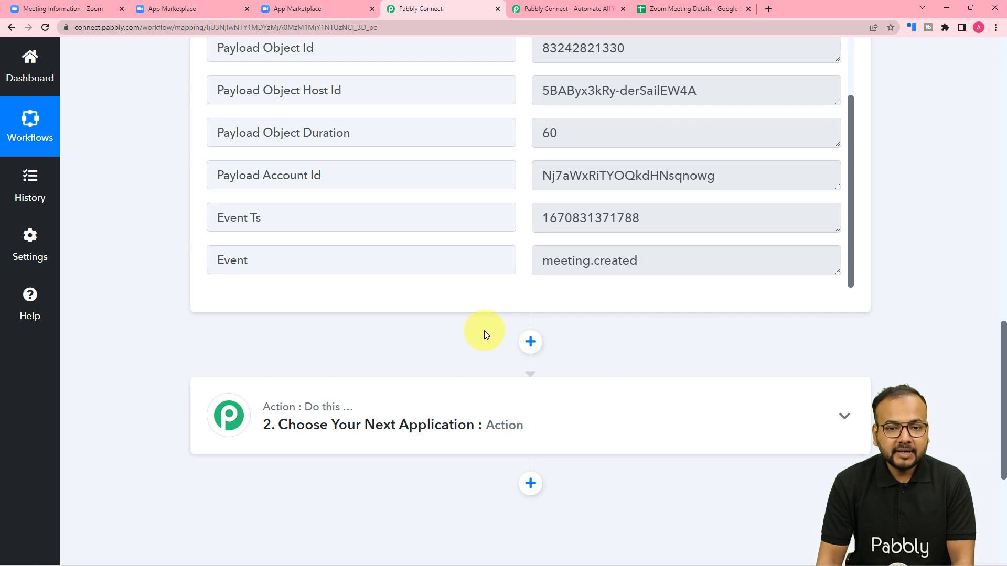
Review the columns of the Zoom Meeting Details spreadsheet in Google Sheets and return to the Pabbly Connect workflow.
{"action": "left_click", "coordinate": [653, 12]}
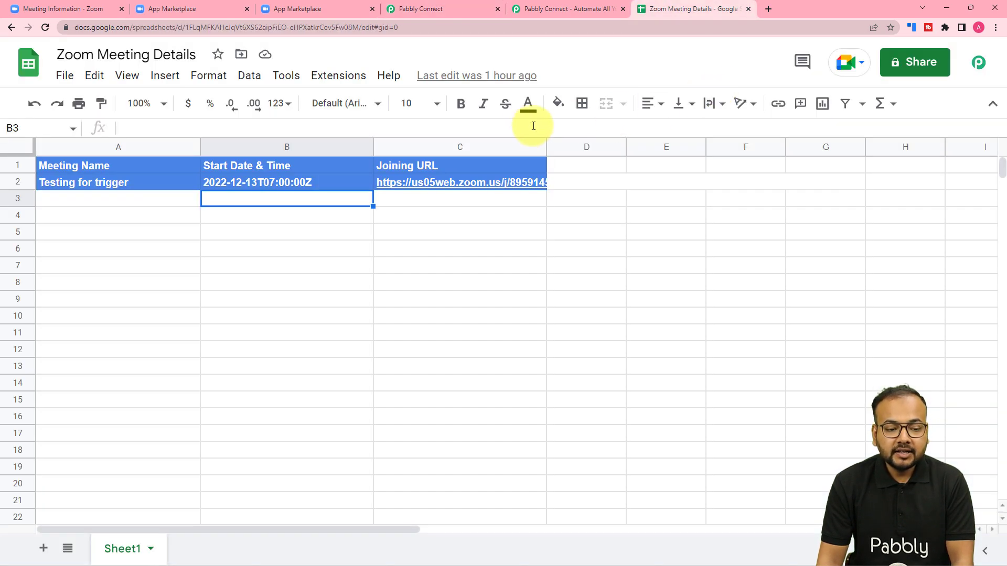
{"action": "left_click", "coordinate": [124, 217]}
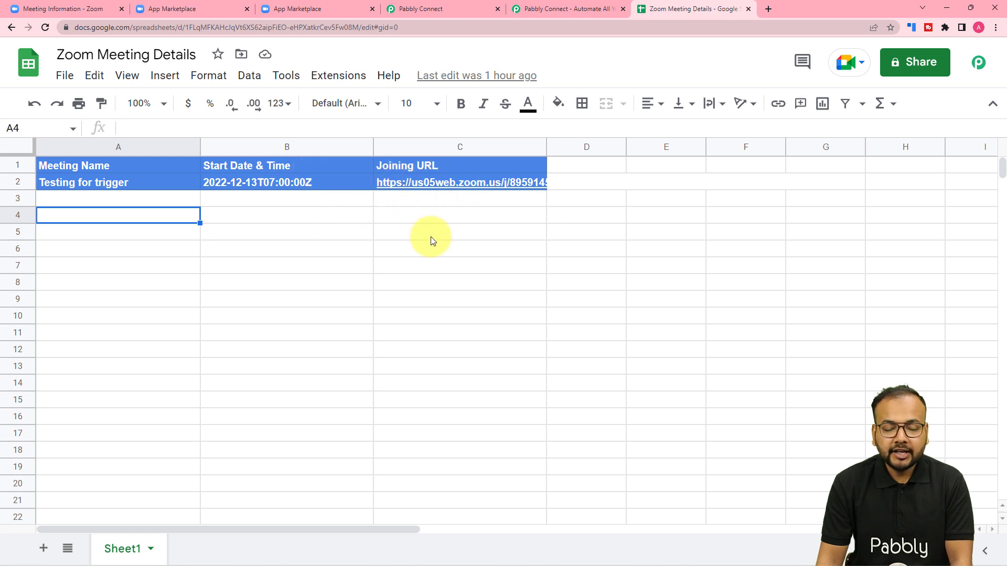
{"action": "left_click", "coordinate": [417, 8]}
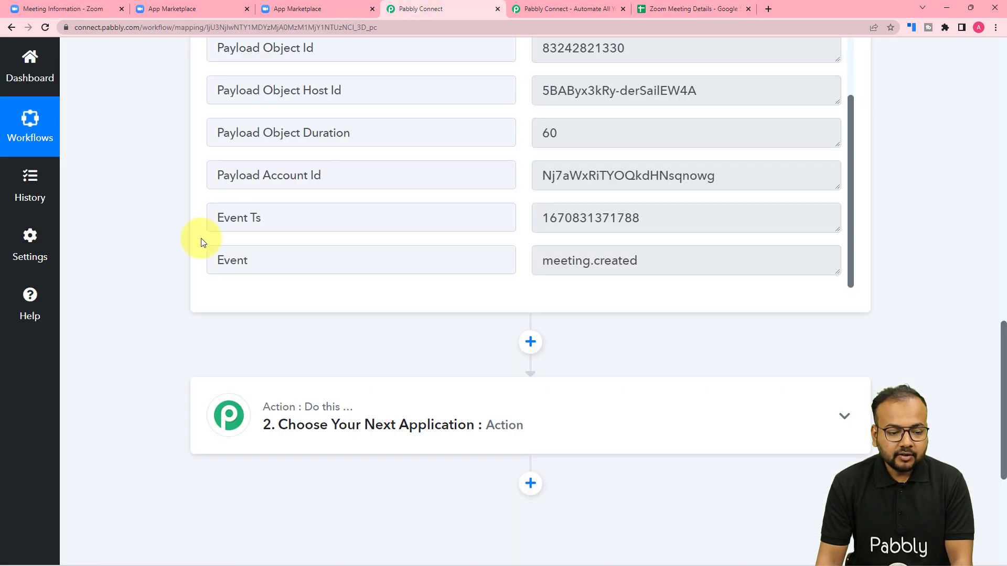
Set the workflow's second step to the Google Sheets app with the action event Add New Row.
{"action": "scroll", "coordinate": [173, 348], "scroll_direction": "down", "scroll_amount": 3}
{"action": "left_click", "coordinate": [308, 271]}
{"action": "scroll", "coordinate": [332, 220], "scroll_direction": "down", "scroll_amount": 3}
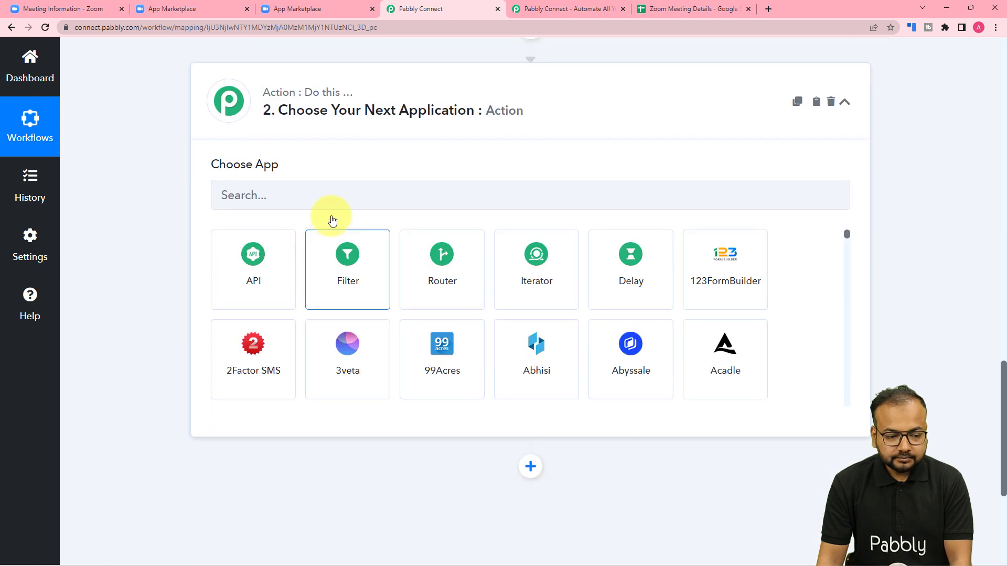
{"action": "left_click", "coordinate": [333, 202]}
{"action": "type", "text": "goog"}
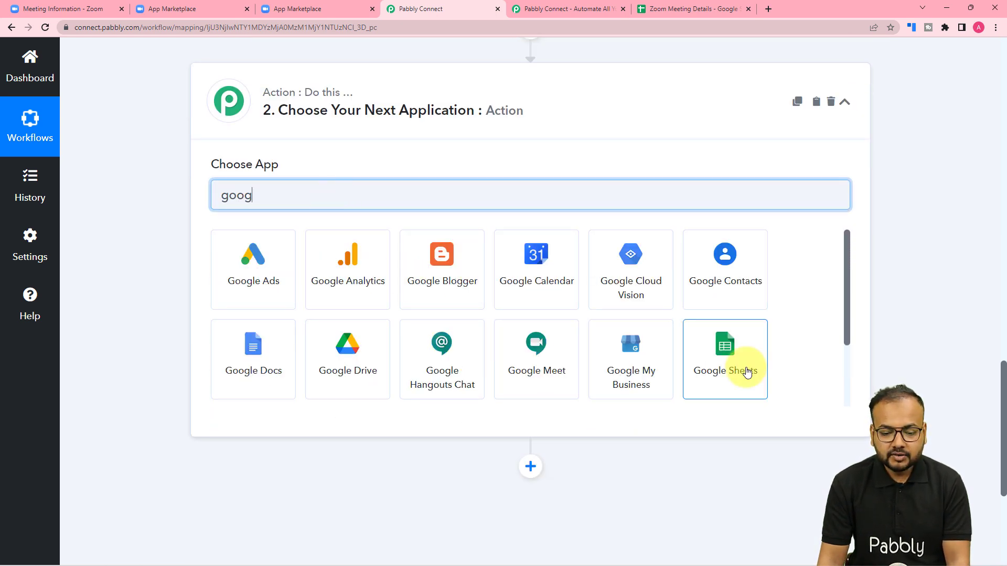
{"action": "left_click", "coordinate": [743, 372]}
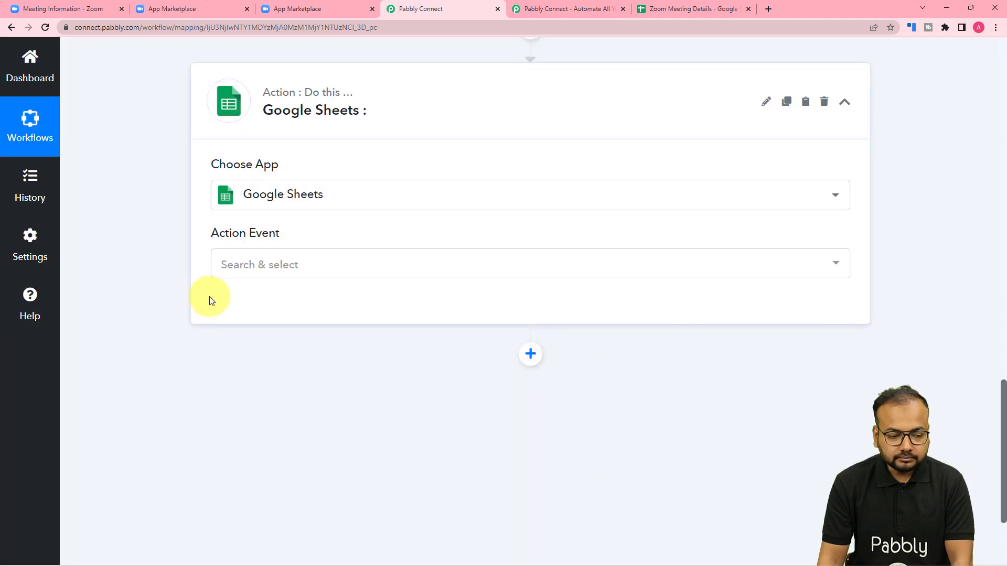
{"action": "left_click", "coordinate": [251, 271]}
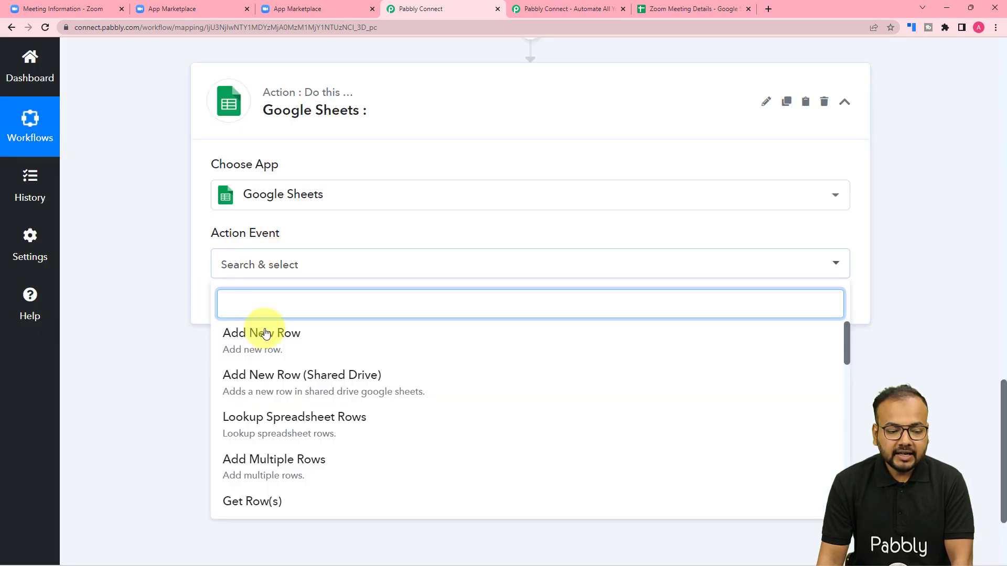
{"action": "left_click", "coordinate": [283, 344]}
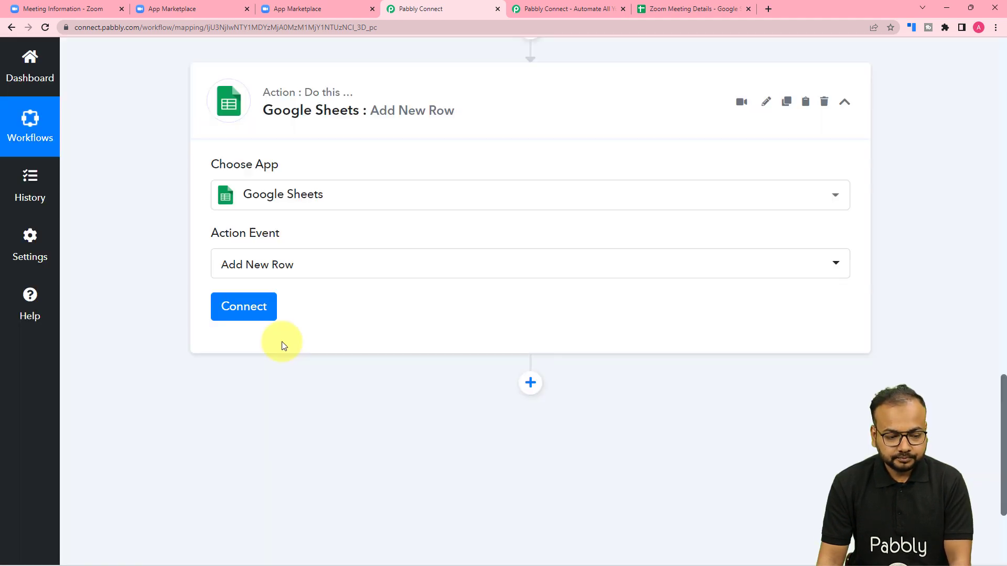
Add a new Google Sheets connection for the action, choosing a Google account and granting Pabbly Connect Sheets access.
{"action": "left_click", "coordinate": [244, 308]}
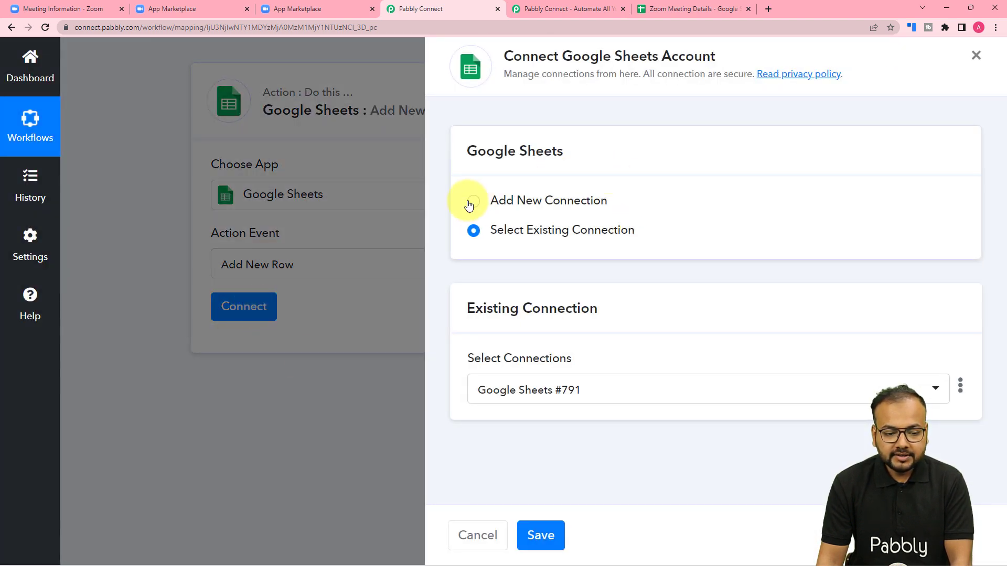
{"action": "left_click", "coordinate": [472, 202]}
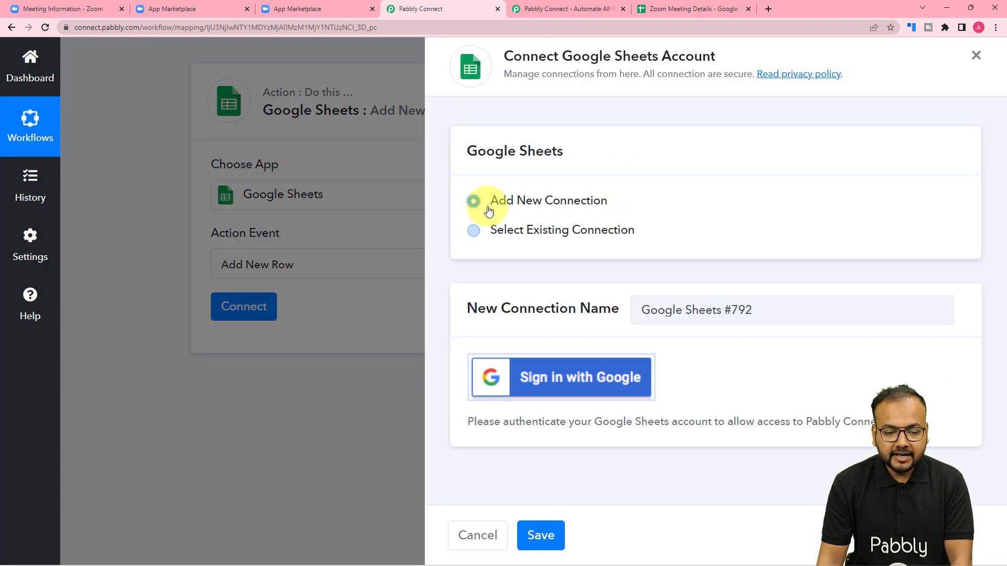
{"action": "left_click", "coordinate": [569, 377]}
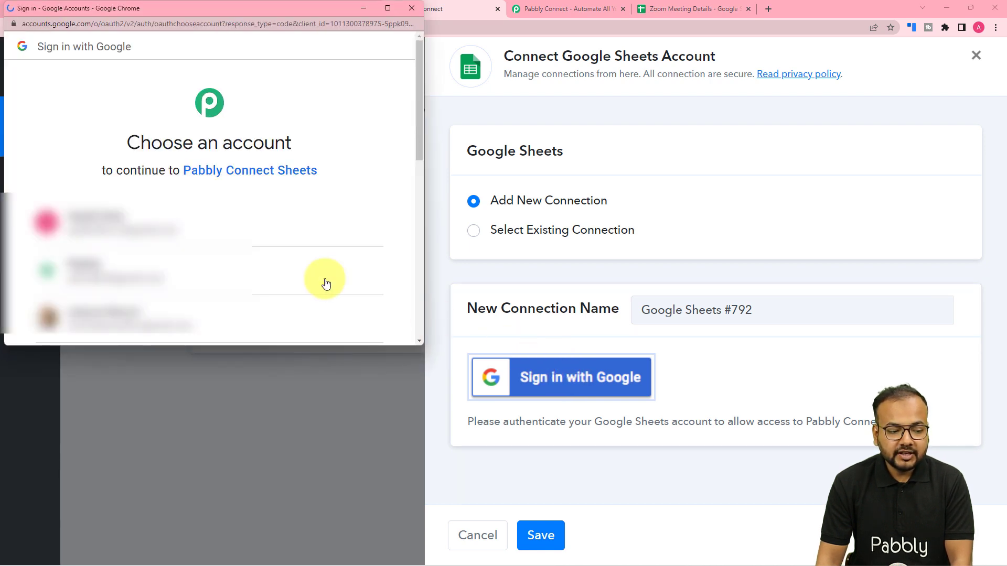
{"action": "left_click", "coordinate": [203, 272]}
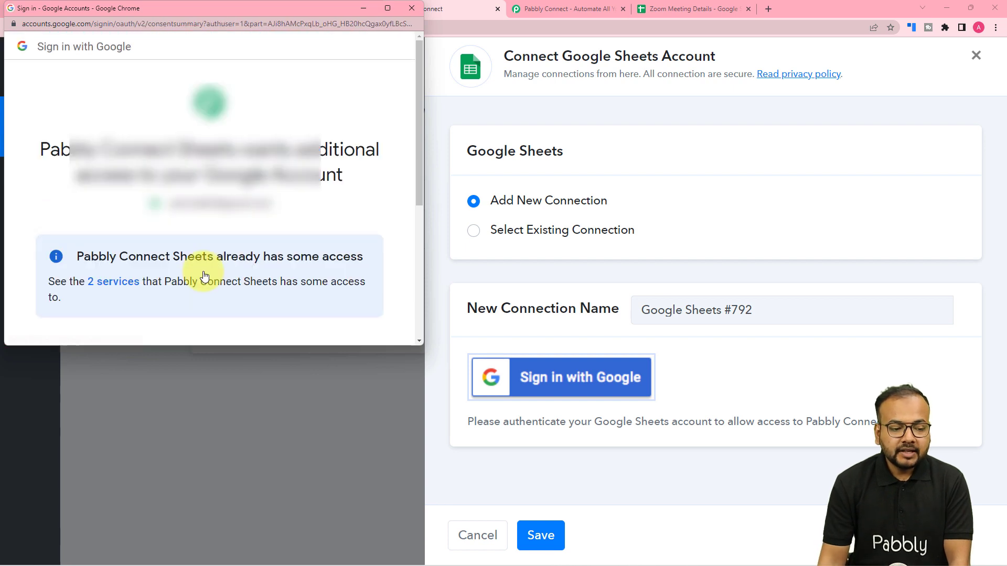
{"action": "scroll", "coordinate": [210, 204], "scroll_direction": "down", "scroll_amount": 5}
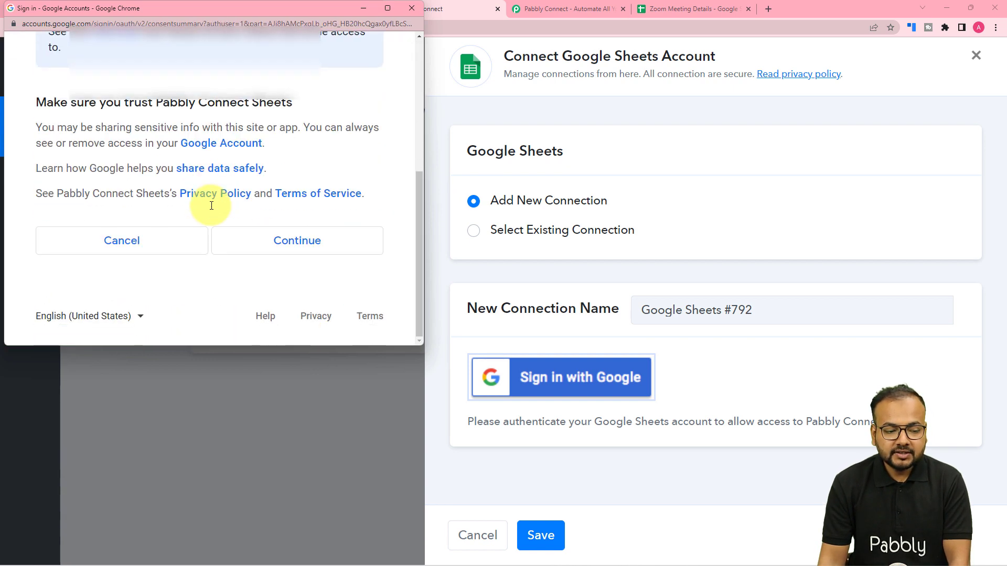
{"action": "left_click", "coordinate": [289, 242]}
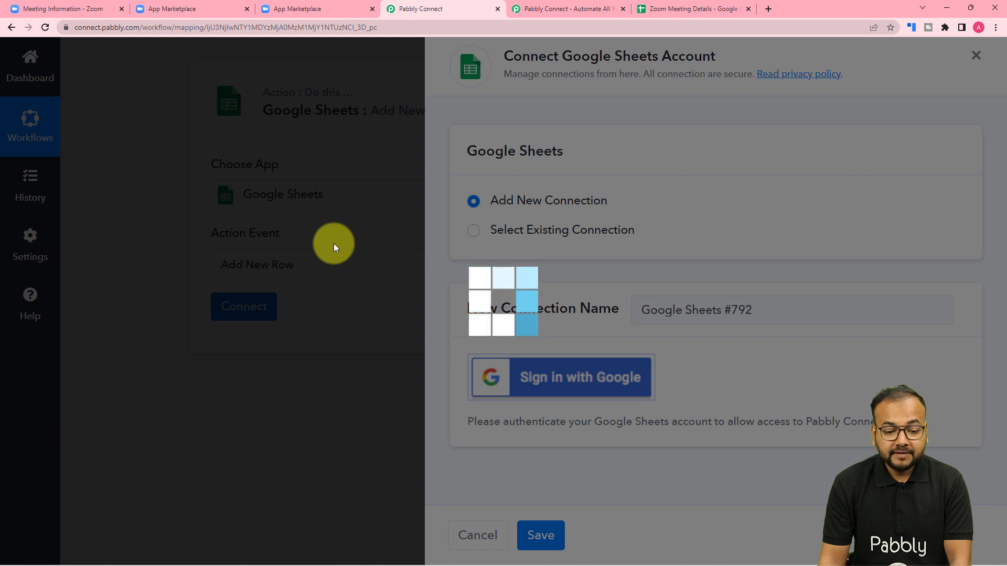
{"action": "scroll", "coordinate": [335, 246], "scroll_direction": "down", "scroll_amount": 2}
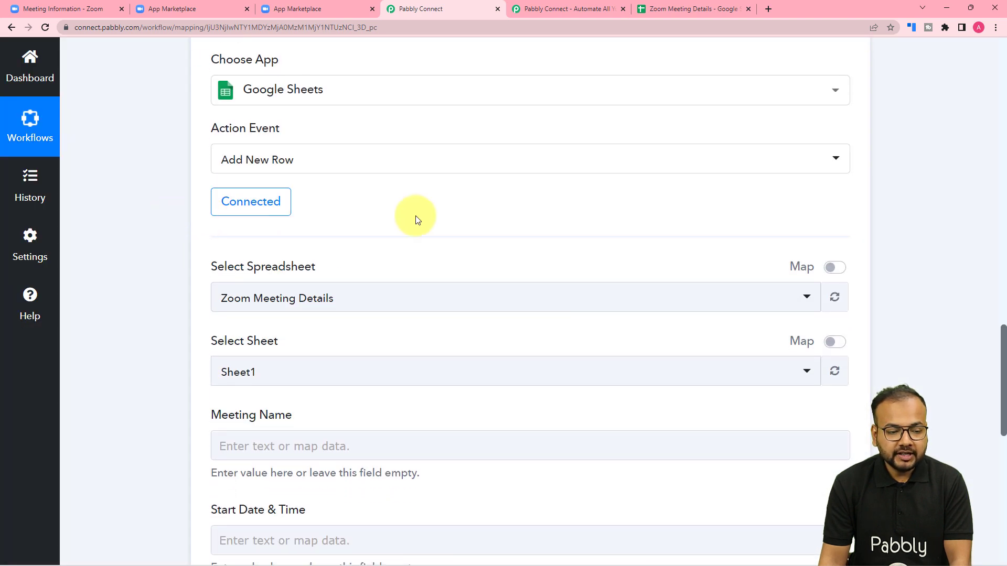
Choose the Zoom Meeting Details spreadsheet for the new-row action, checking its title in Google Sheets.
{"action": "scroll", "coordinate": [133, 259], "scroll_direction": "down", "scroll_amount": 3}
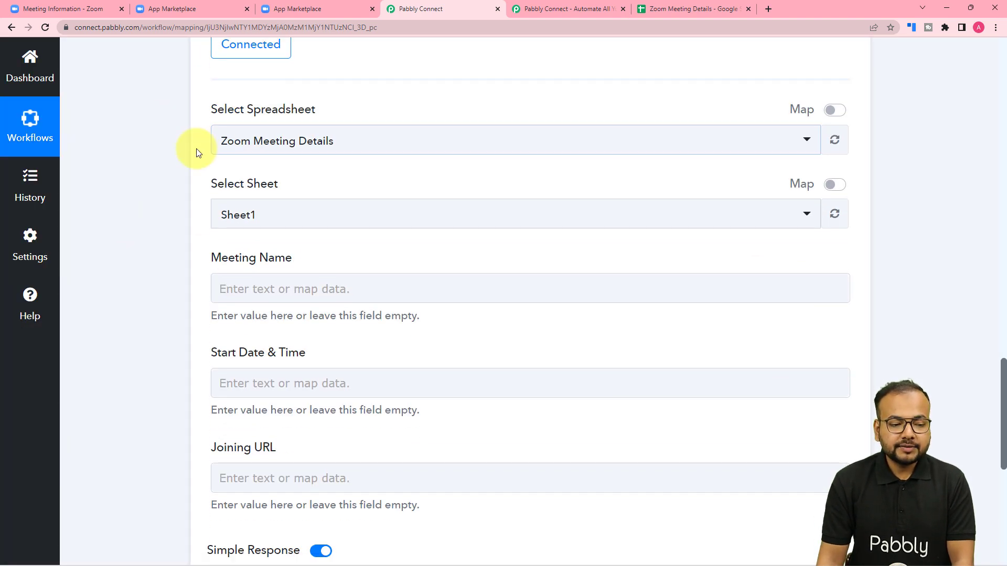
{"action": "left_click", "coordinate": [366, 151]}
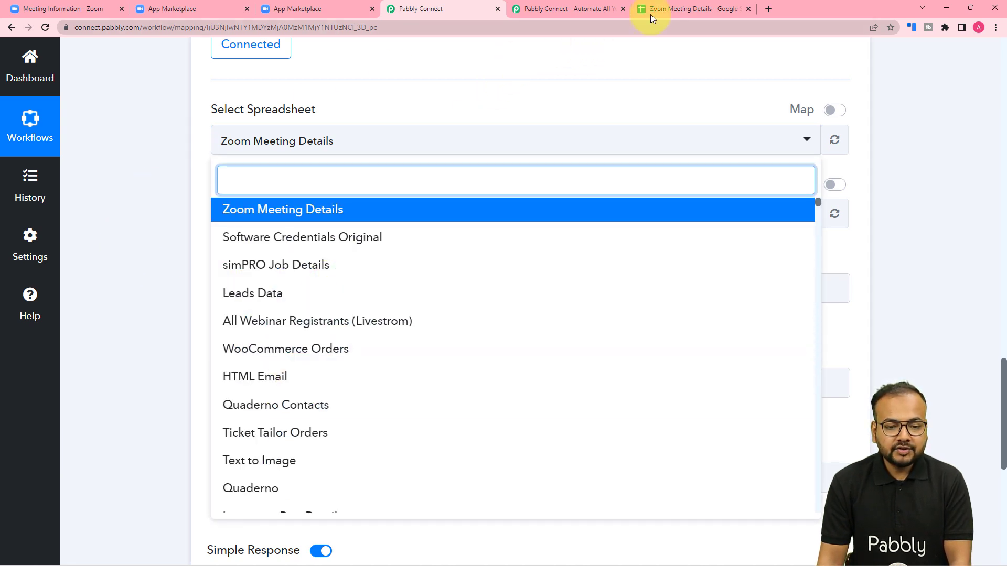
{"action": "left_click", "coordinate": [663, 9]}
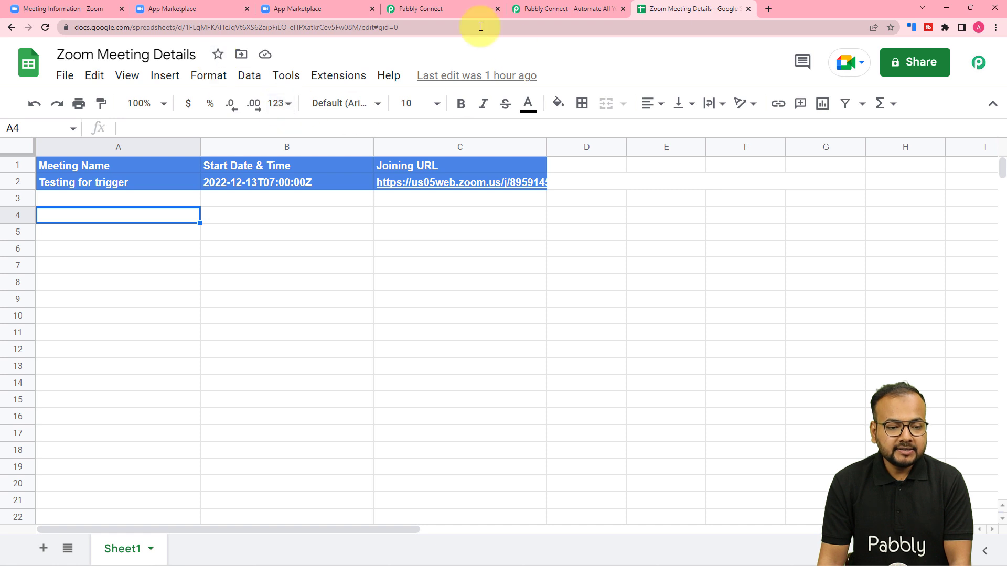
{"action": "left_click", "coordinate": [459, 8]}
{"action": "left_click", "coordinate": [348, 206]}
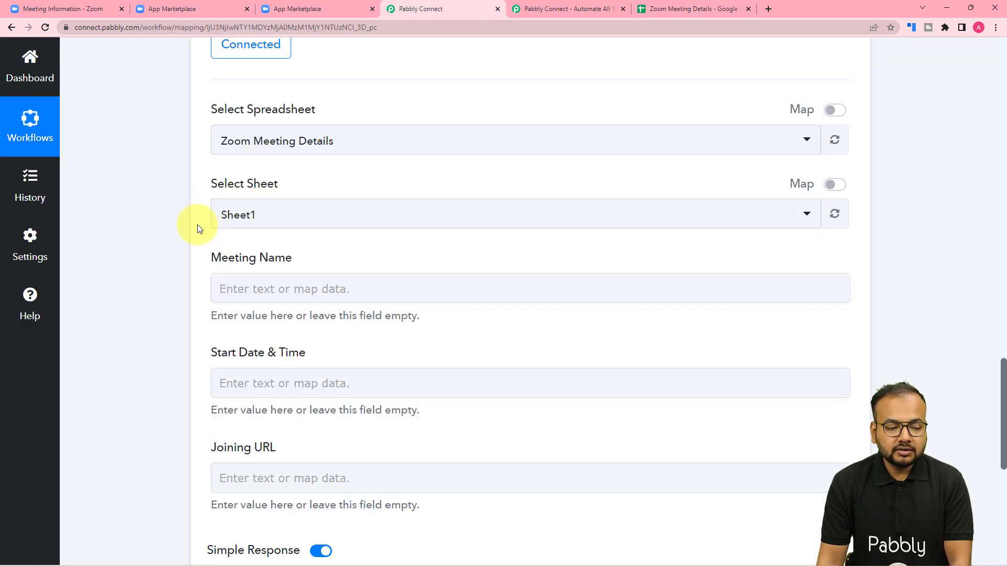
Compare the action's sheet and column fields with the Google Sheets file, and review the Zoom trigger's response data.
{"action": "left_click", "coordinate": [679, 8]}
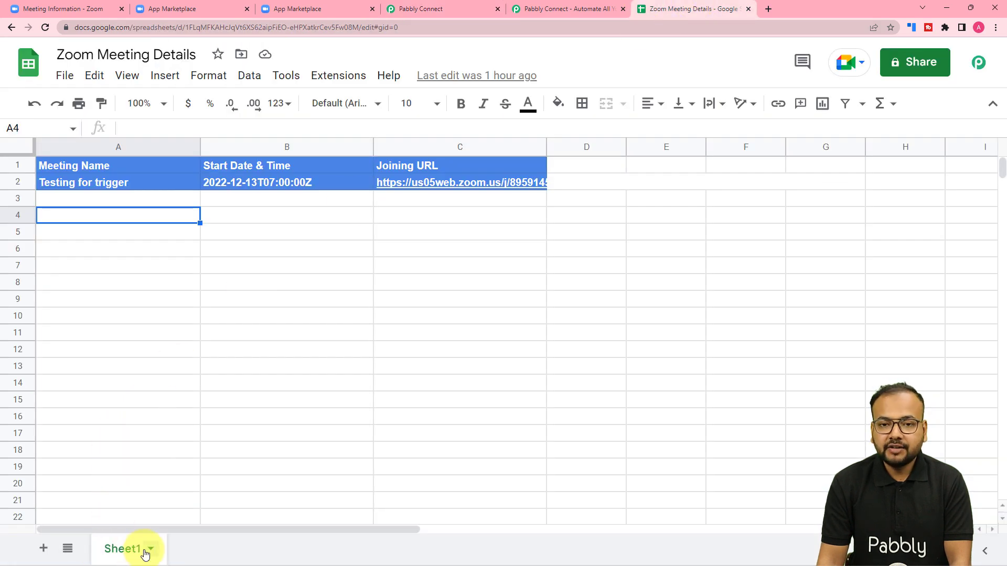
{"action": "left_click", "coordinate": [415, 10]}
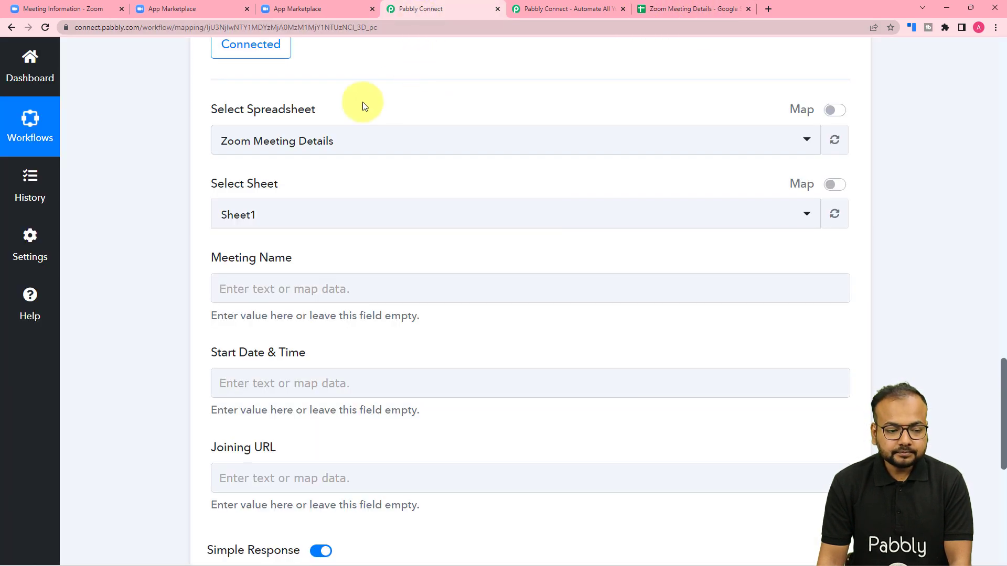
{"action": "scroll", "coordinate": [136, 204], "scroll_direction": "down", "scroll_amount": 2}
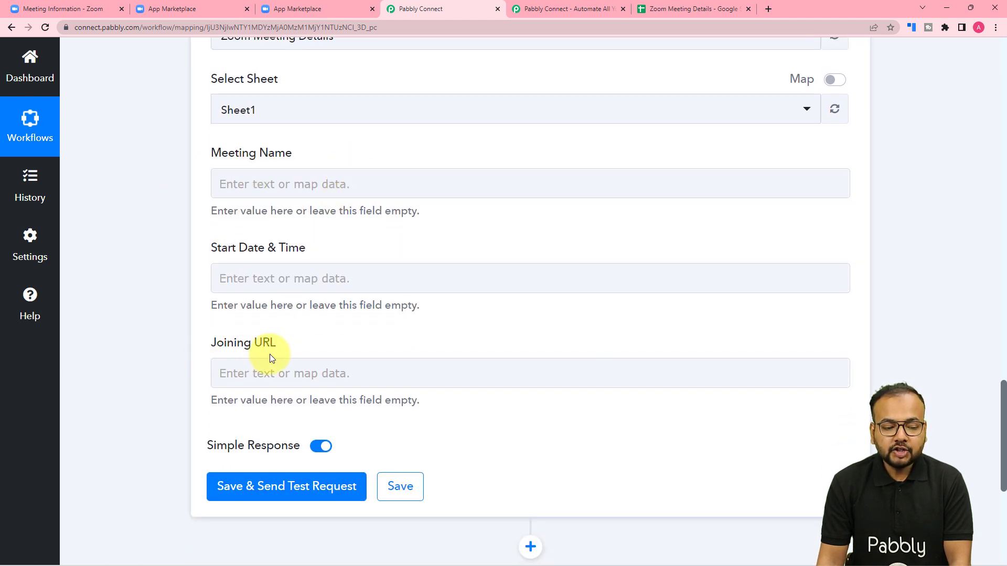
{"action": "left_click", "coordinate": [672, 7]}
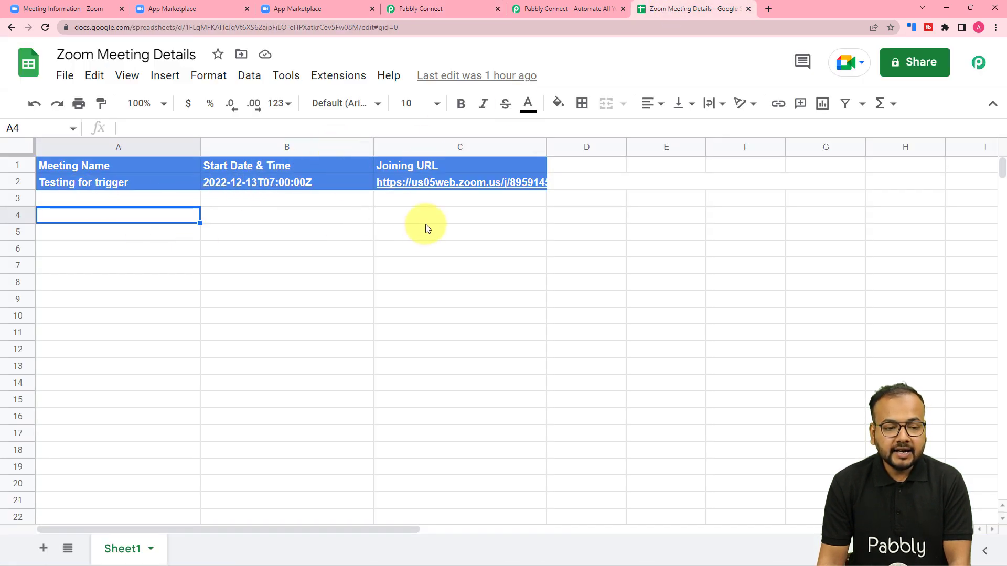
{"action": "left_click", "coordinate": [429, 8]}
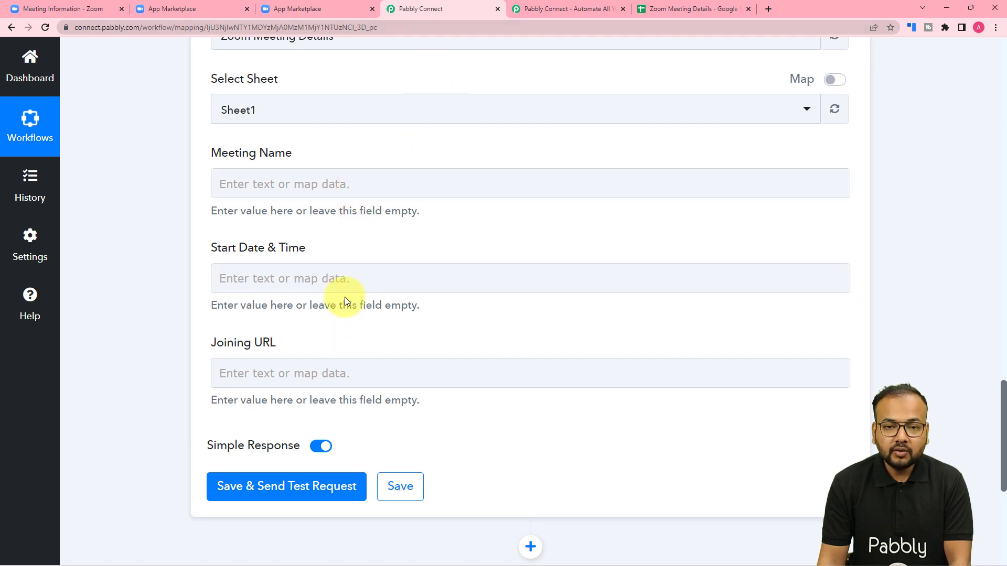
{"action": "scroll", "coordinate": [355, 299], "scroll_direction": "up", "scroll_amount": 10}
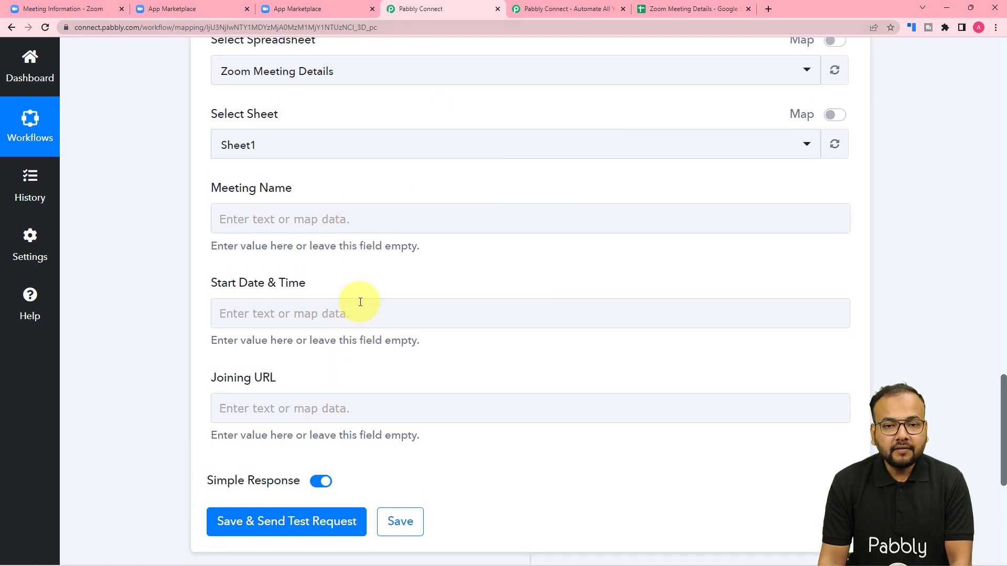
{"action": "scroll", "coordinate": [360, 306], "scroll_direction": "up", "scroll_amount": 5}
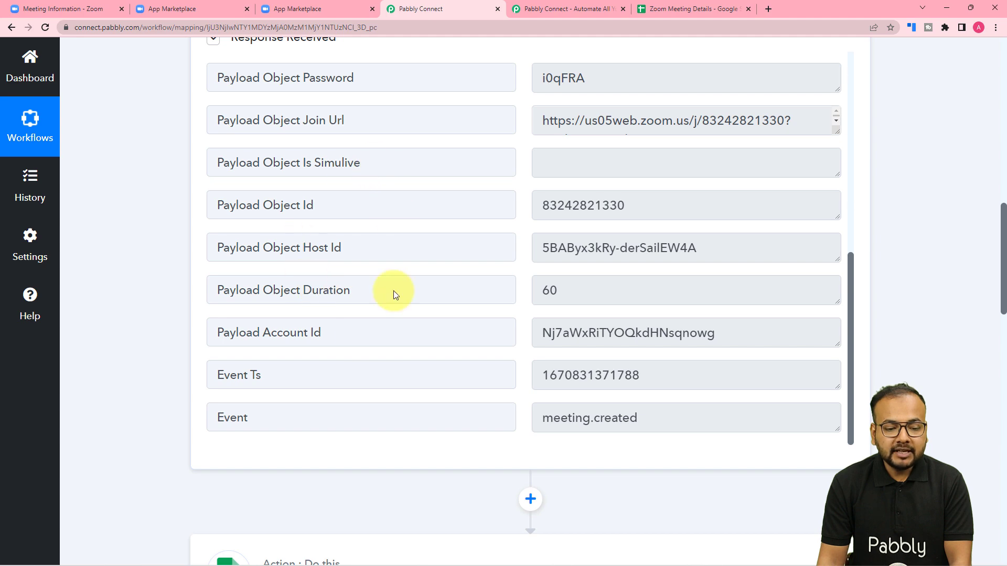
{"action": "scroll", "coordinate": [146, 282], "scroll_direction": "down", "scroll_amount": 15}
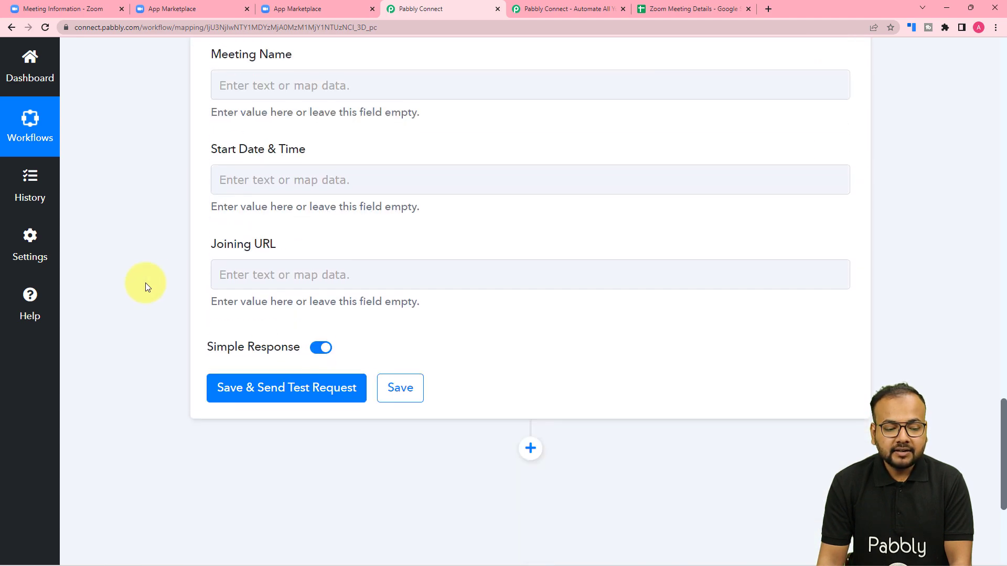
{"action": "scroll", "coordinate": [145, 286], "scroll_direction": "up", "scroll_amount": 1}
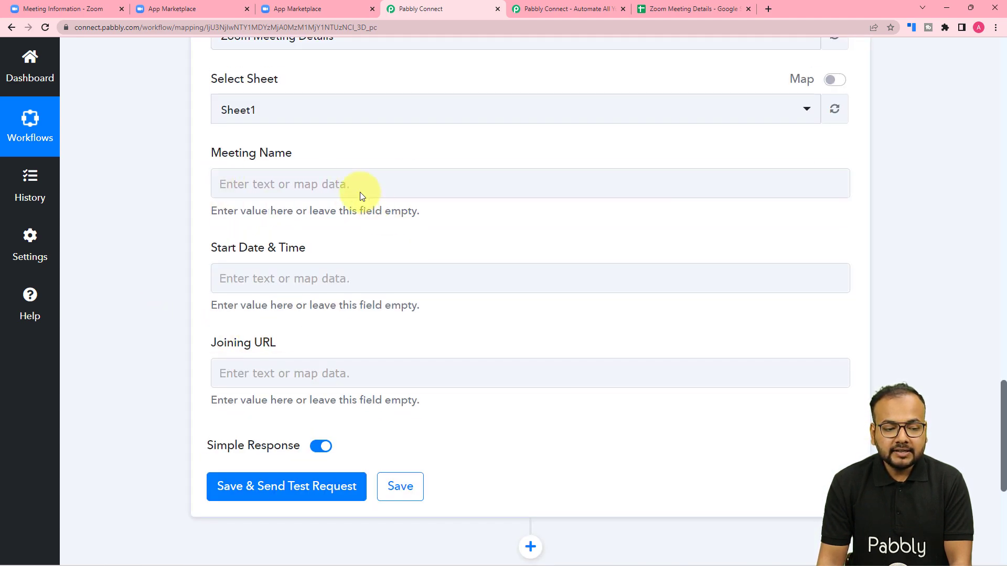
Map the Meeting Name field to Payload Object Topic from the Zoom trigger's response.
{"action": "left_click", "coordinate": [333, 186]}
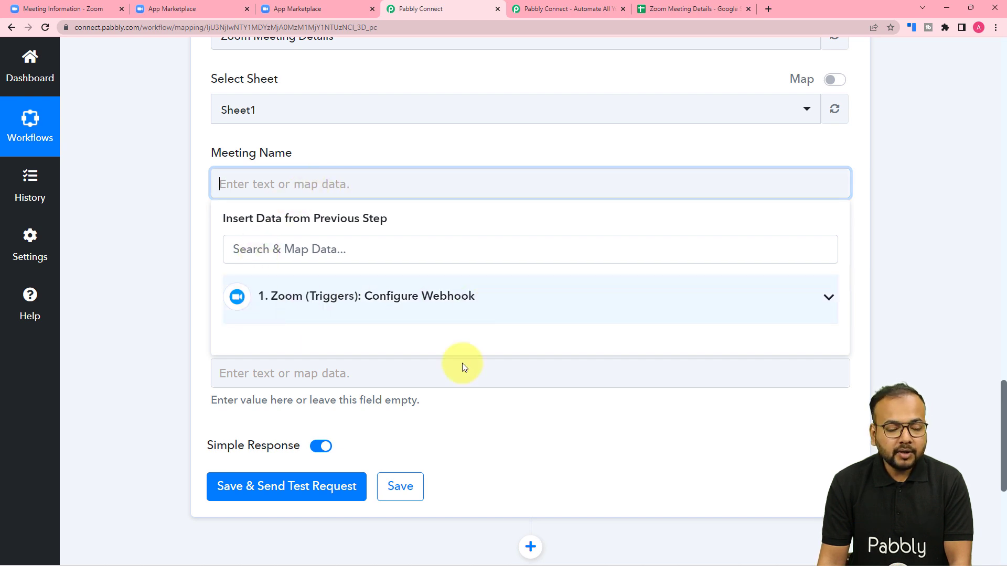
{"action": "left_click", "coordinate": [414, 297]}
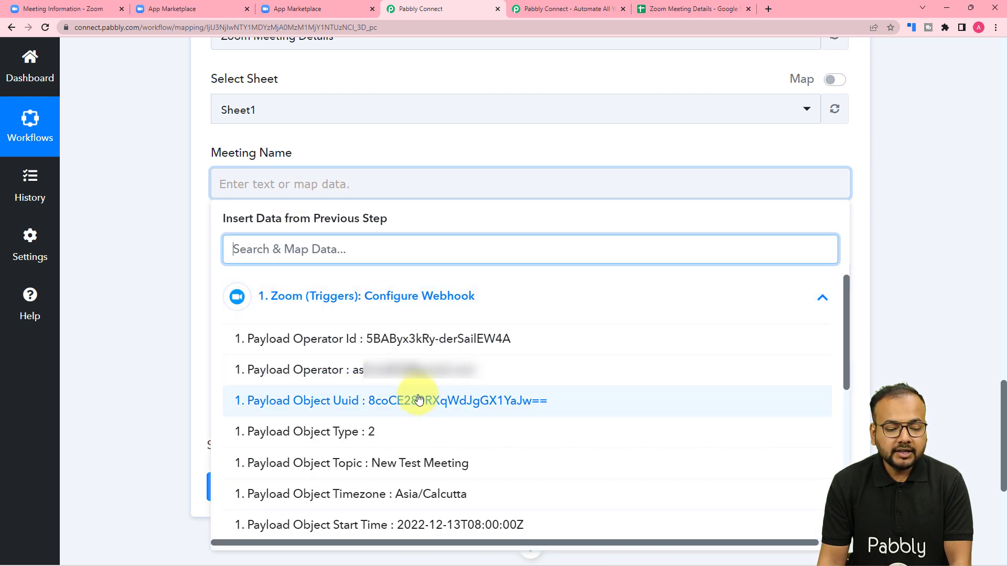
{"action": "scroll", "coordinate": [418, 400], "scroll_direction": "down", "scroll_amount": 2}
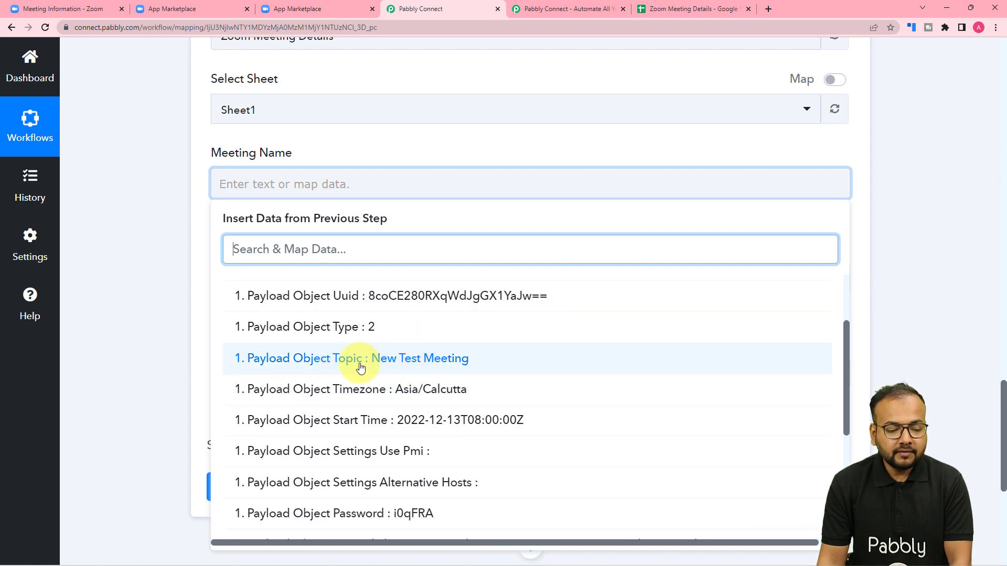
{"action": "left_click", "coordinate": [333, 365]}
{"action": "left_click", "coordinate": [153, 238]}
Map the Start Date & Time field to Payload Object Start Time from the Zoom trigger's response.
{"action": "scroll", "coordinate": [157, 242], "scroll_direction": "down", "scroll_amount": 3}
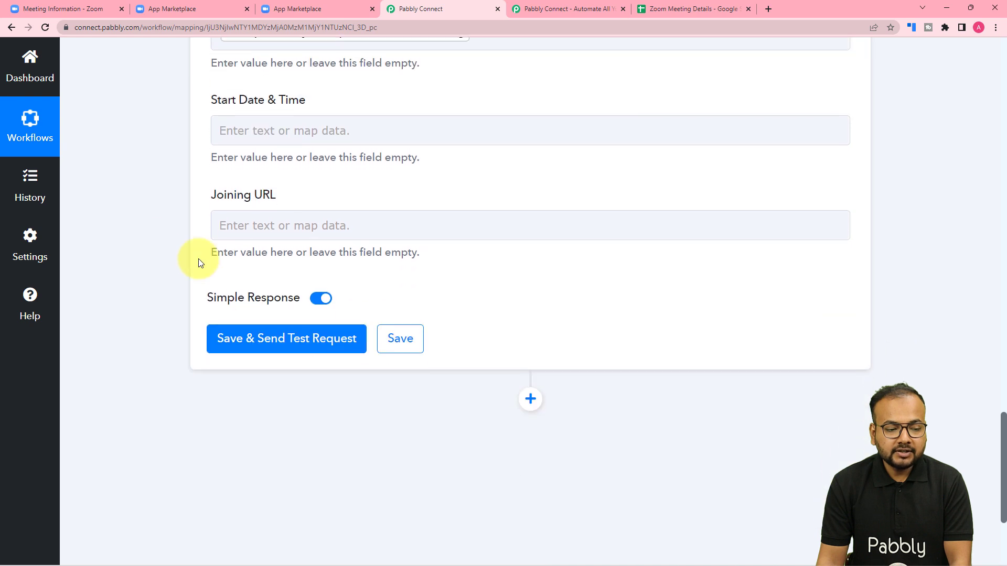
{"action": "left_click", "coordinate": [268, 131]}
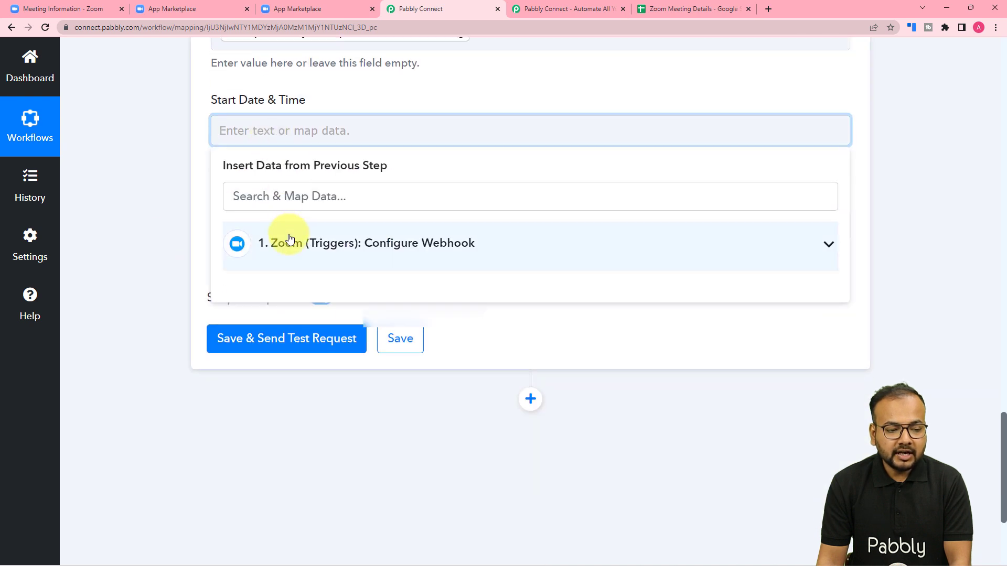
{"action": "left_click", "coordinate": [287, 236]}
{"action": "scroll", "coordinate": [318, 370], "scroll_direction": "down", "scroll_amount": 2}
{"action": "scroll", "coordinate": [320, 371], "scroll_direction": "down", "scroll_amount": 1}
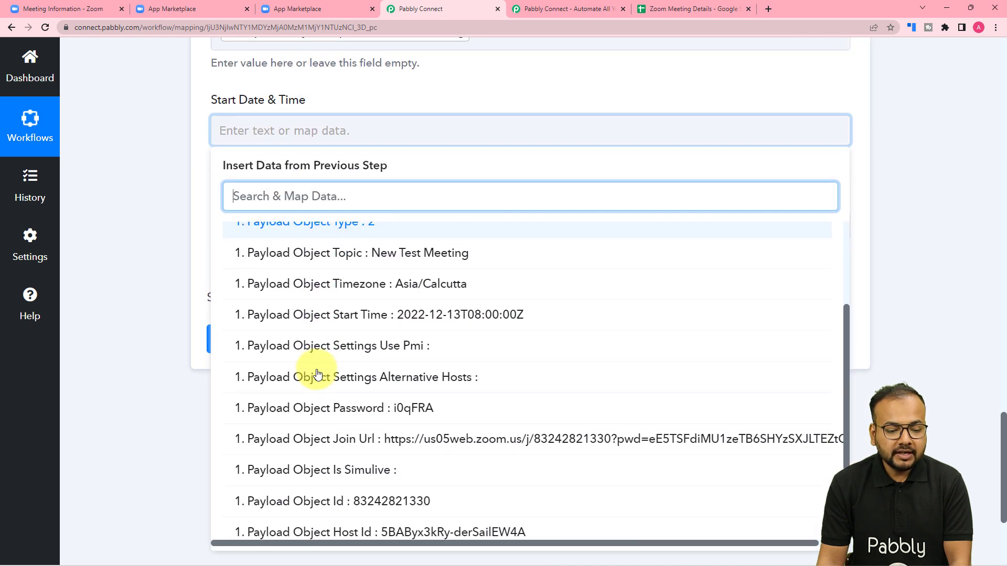
{"action": "left_click", "coordinate": [369, 322]}
{"action": "left_click", "coordinate": [181, 227]}
Map the Joining URL field to Payload Object Join Url from the Zoom trigger's response.
{"action": "scroll", "coordinate": [210, 200], "scroll_direction": "down", "scroll_amount": 2}
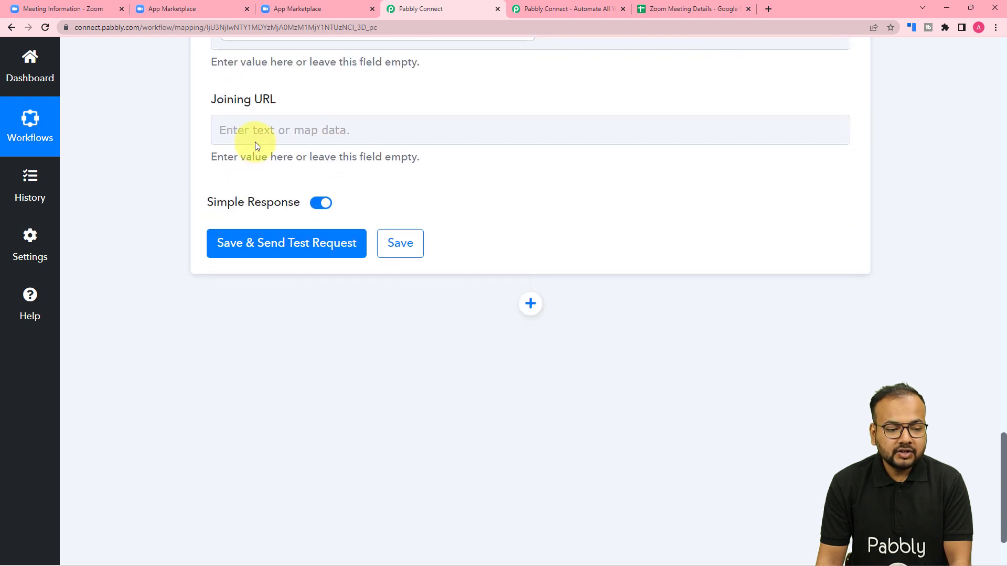
{"action": "left_click", "coordinate": [255, 132]}
{"action": "left_click", "coordinate": [281, 247]}
{"action": "scroll", "coordinate": [307, 362], "scroll_direction": "down", "scroll_amount": 3}
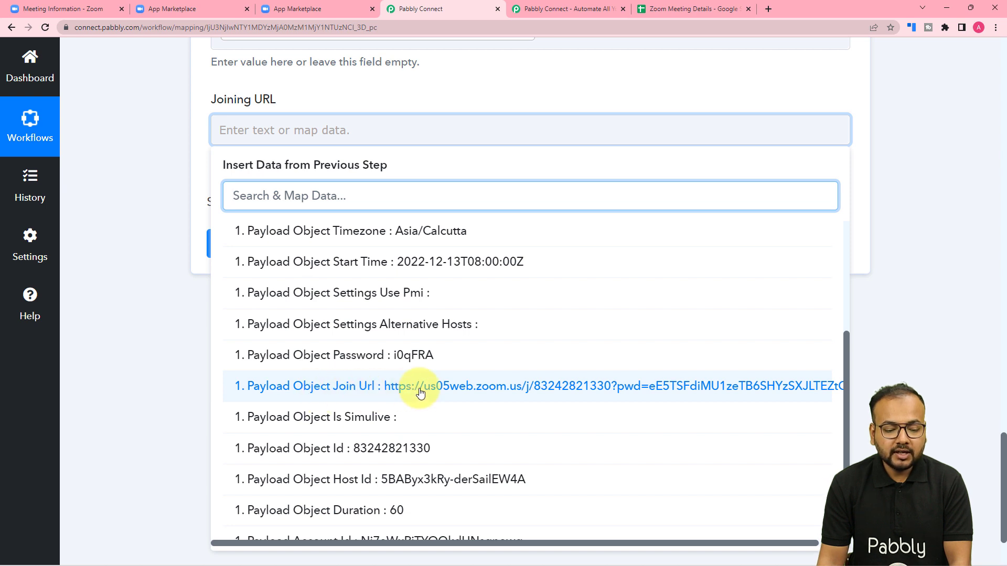
{"action": "left_click", "coordinate": [420, 392]}
{"action": "left_click", "coordinate": [184, 234]}
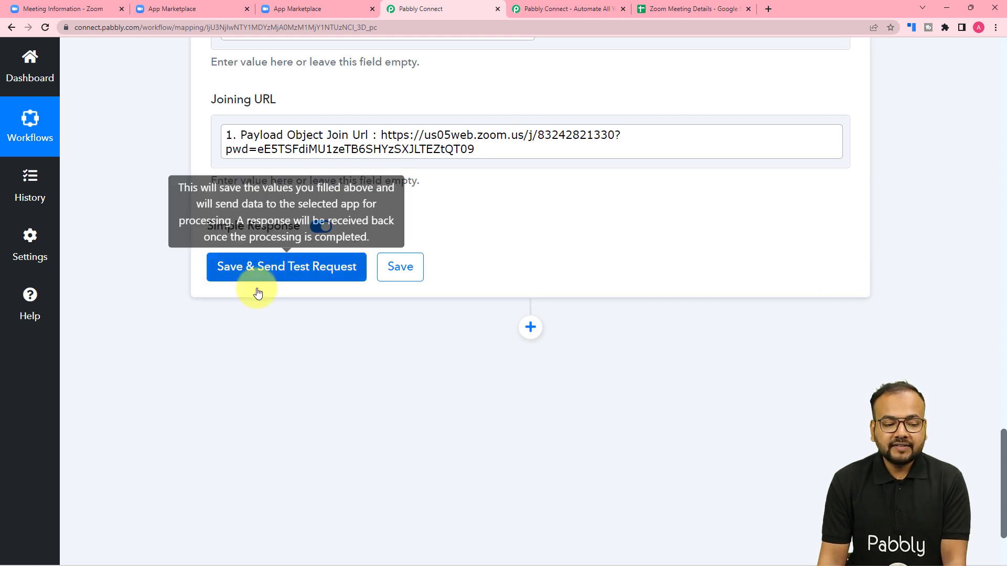
Save the Google Sheets action with a test request, checking the Zoom Meeting Details spreadsheet before and after sending it.
{"action": "left_click", "coordinate": [676, 9]}
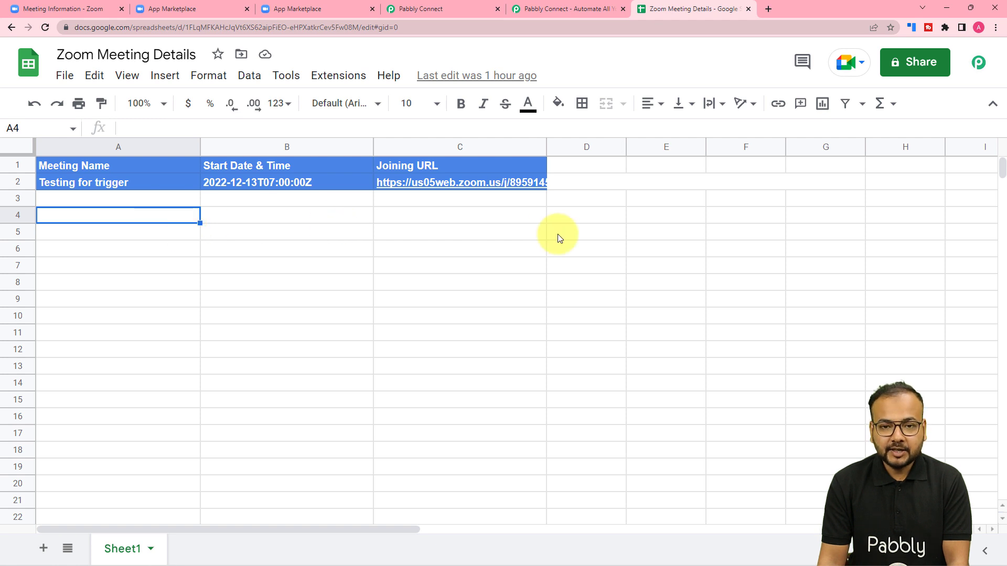
{"action": "left_click", "coordinate": [406, 9]}
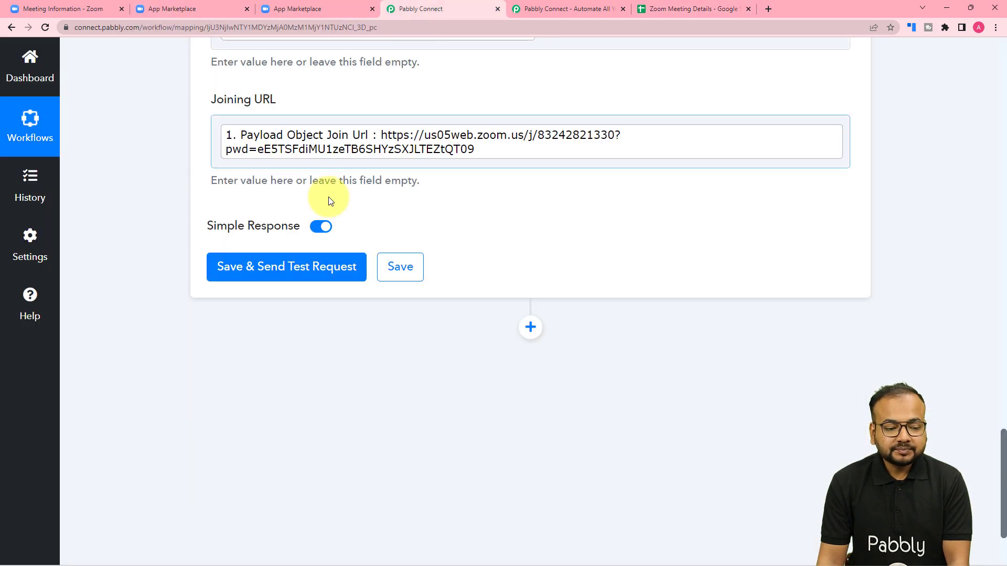
{"action": "left_click", "coordinate": [286, 266]}
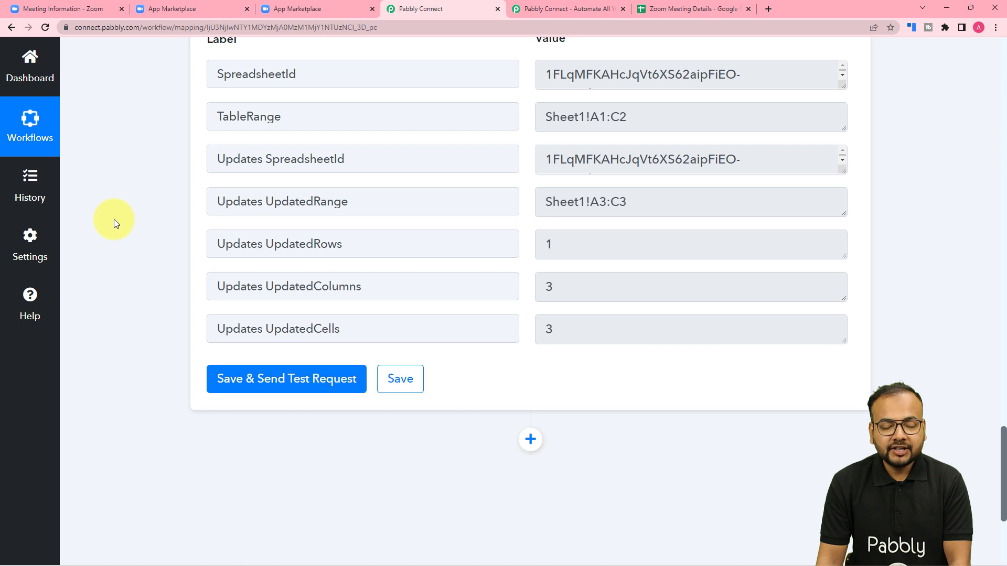
{"action": "left_click", "coordinate": [658, 9]}
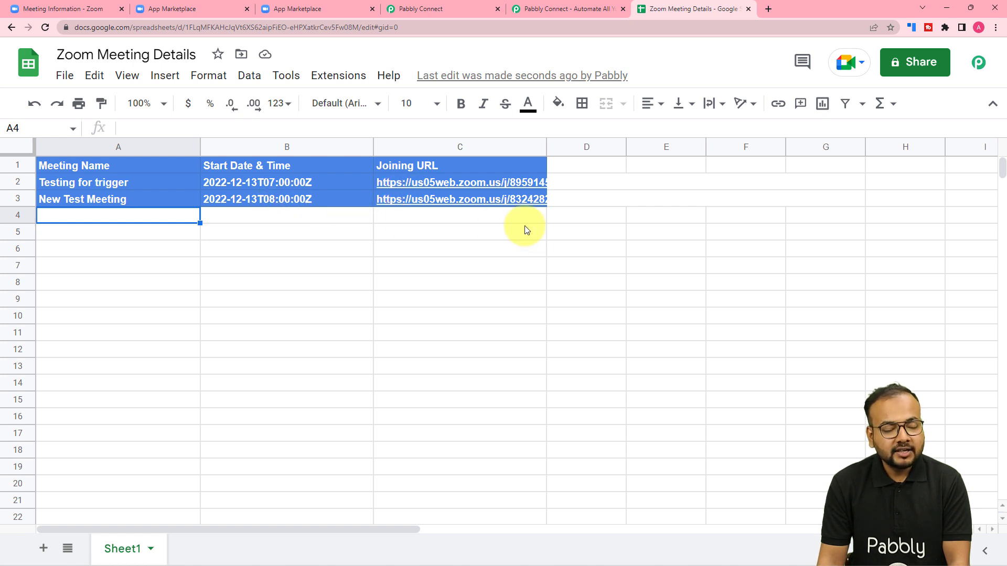
Compare the start time mapped in the Google Sheets action with the meeting time scheduled in Zoom.
{"action": "left_click", "coordinate": [413, 8]}
{"action": "scroll", "coordinate": [450, 168], "scroll_direction": "up", "scroll_amount": 8}
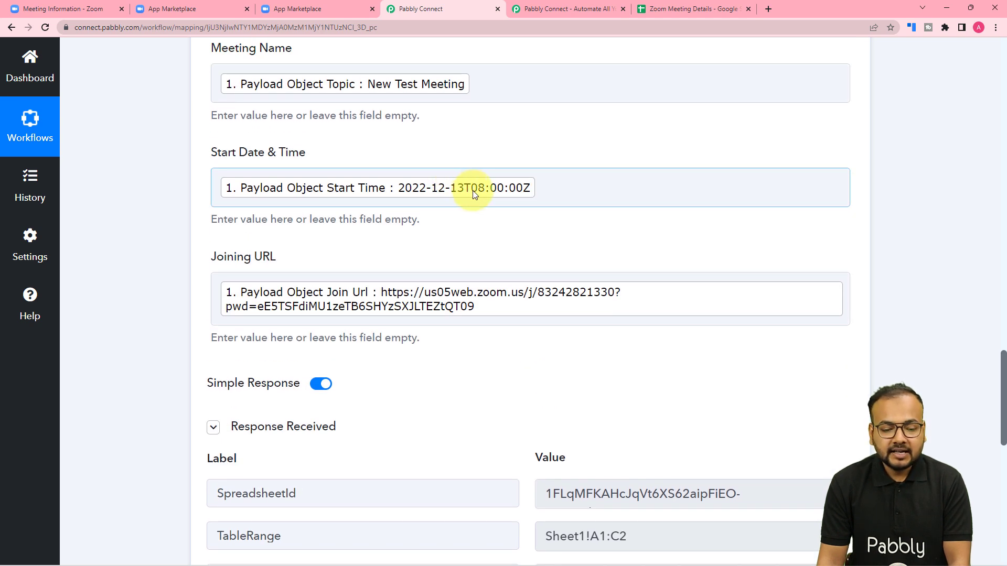
{"action": "scroll", "coordinate": [483, 233], "scroll_direction": "up", "scroll_amount": 2}
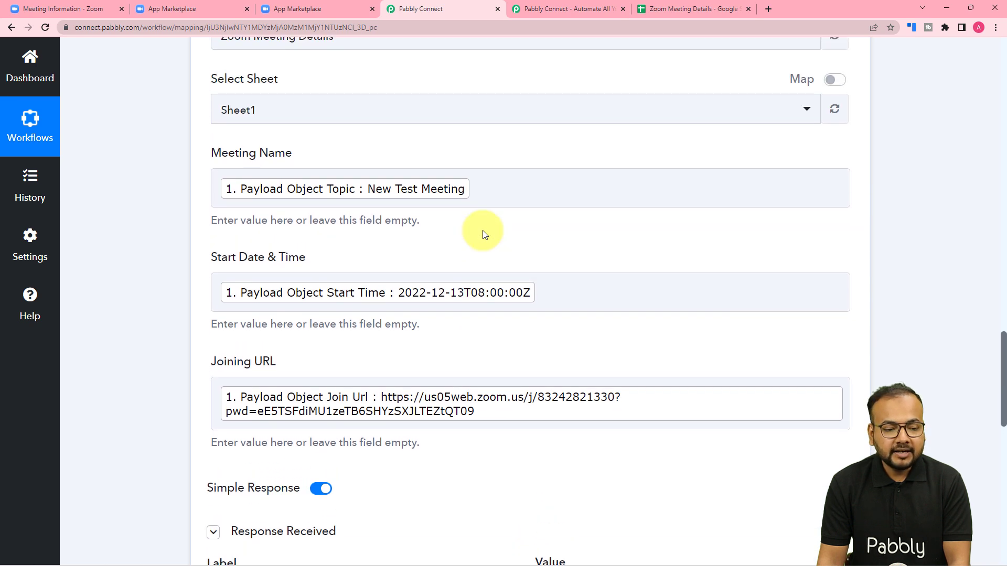
{"action": "scroll", "coordinate": [483, 234], "scroll_direction": "down", "scroll_amount": 2}
{"action": "scroll", "coordinate": [140, 297], "scroll_direction": "down", "scroll_amount": 2}
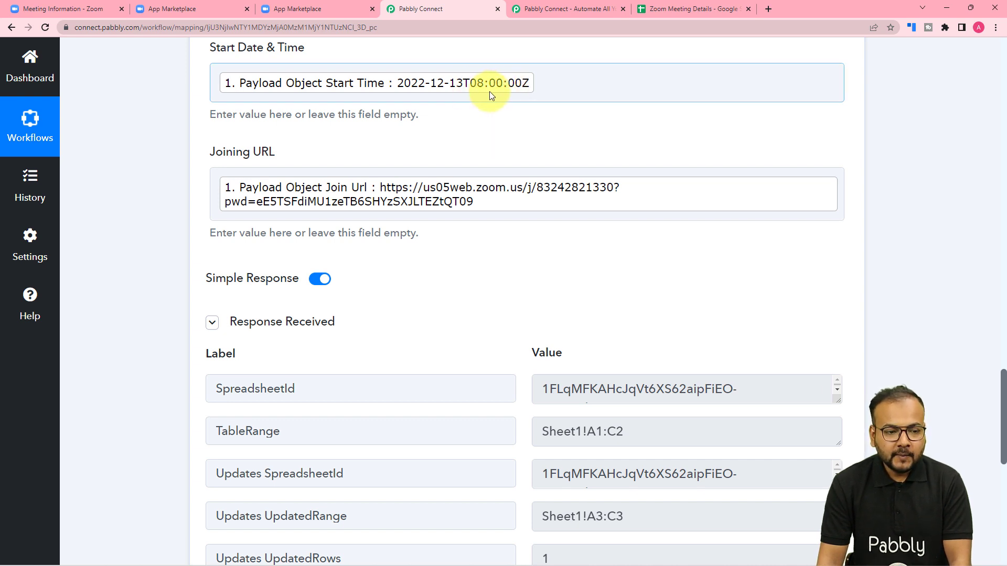
{"action": "left_click", "coordinate": [101, 11]}
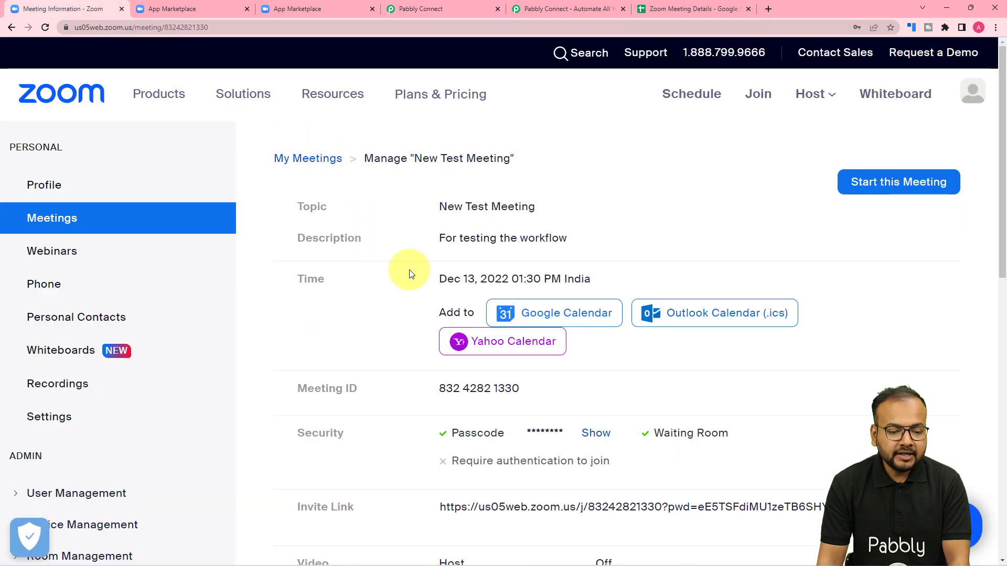
{"action": "left_click", "coordinate": [419, 9]}
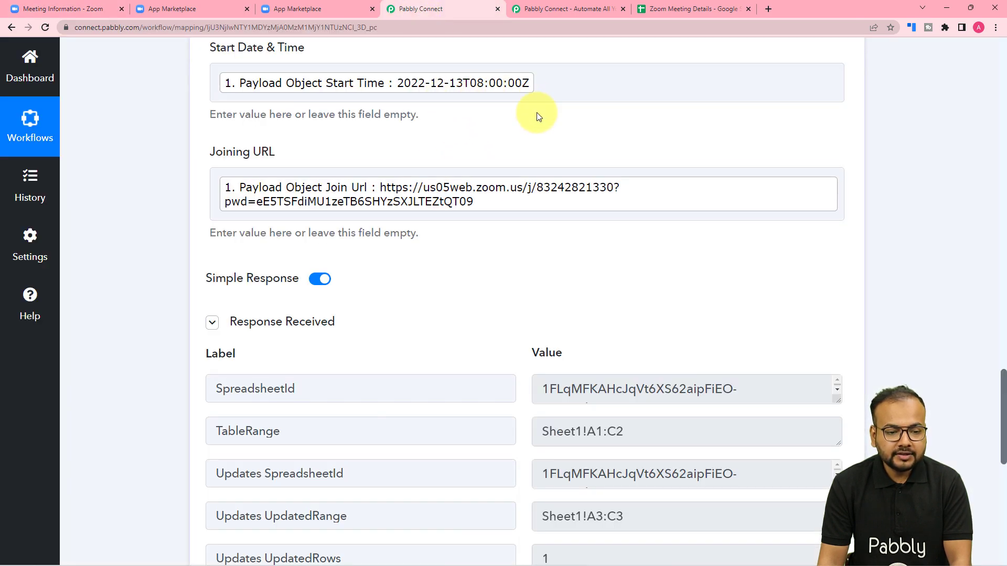
Add a new action step between the Zoom trigger and the Google Sheets action.
{"action": "scroll", "coordinate": [537, 114], "scroll_direction": "up", "scroll_amount": 8}
{"action": "scroll", "coordinate": [537, 112], "scroll_direction": "up", "scroll_amount": 11}
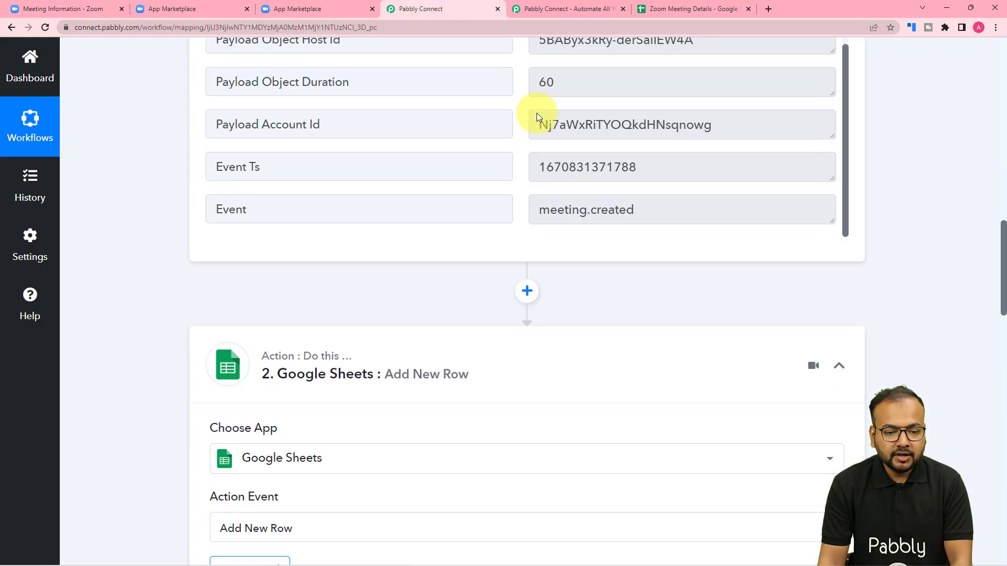
{"action": "scroll", "coordinate": [519, 168], "scroll_direction": "up", "scroll_amount": 5}
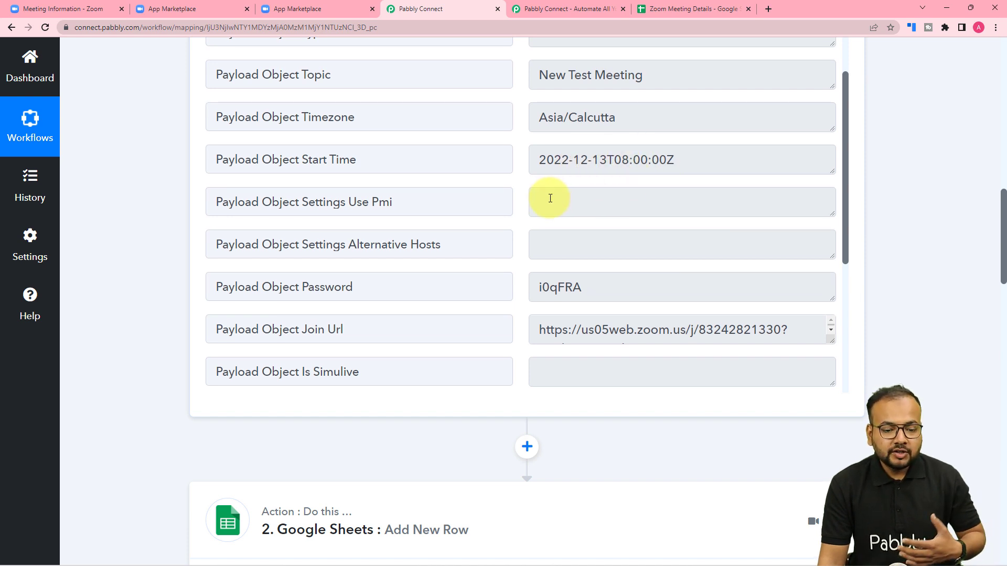
{"action": "scroll", "coordinate": [548, 196], "scroll_direction": "down", "scroll_amount": 2}
{"action": "scroll", "coordinate": [133, 196], "scroll_direction": "down", "scroll_amount": 3}
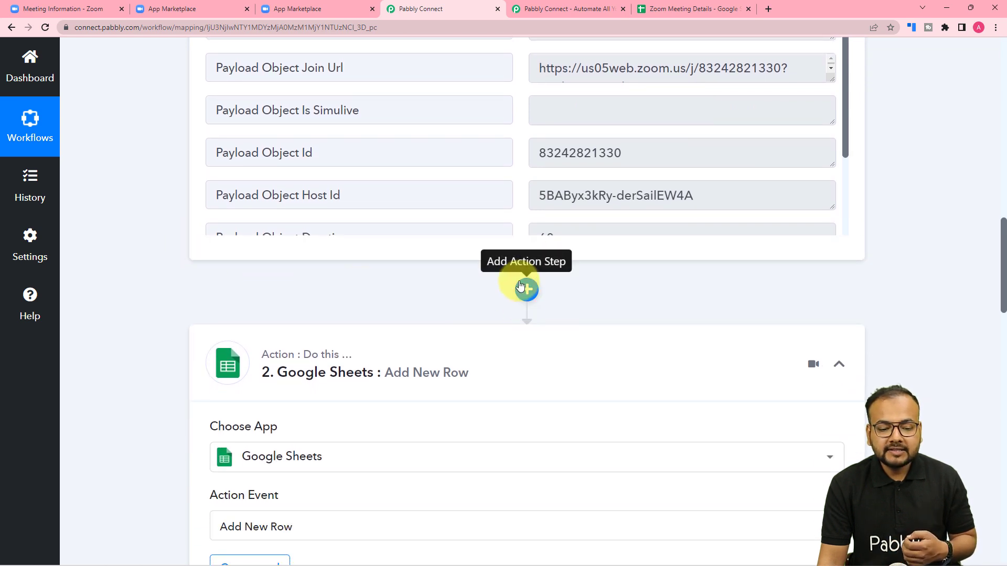
{"action": "left_click", "coordinate": [528, 290]}
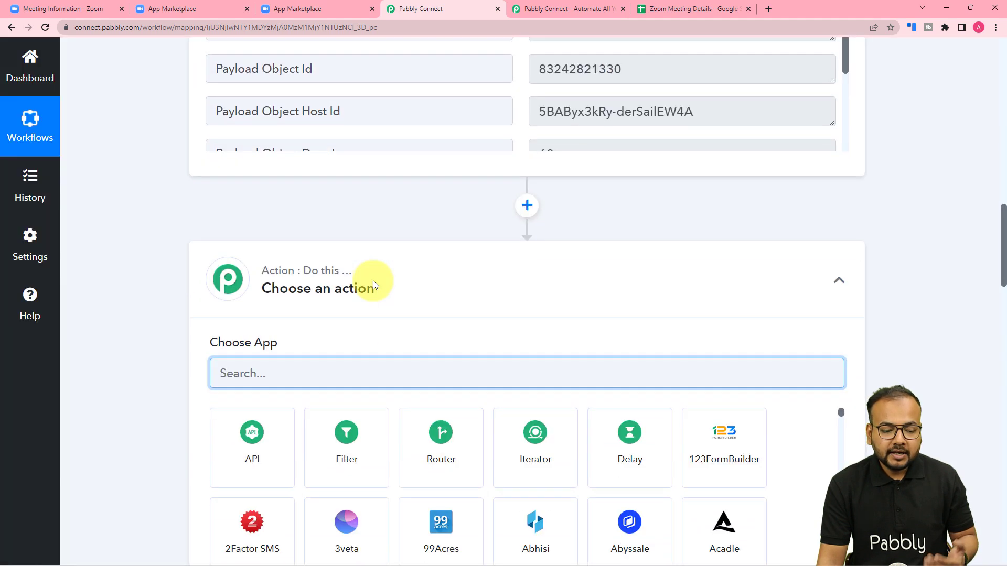
Set the new action to Date/Time Formatter by Pabbly with the Format Date with Time Zone event and connect it.
{"action": "type", "text": "date"}
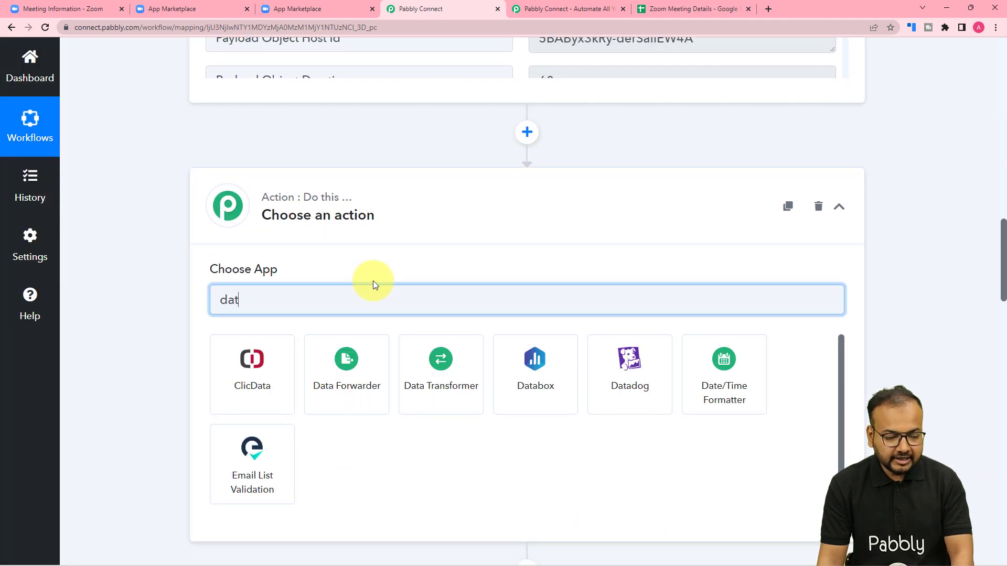
{"action": "left_click", "coordinate": [289, 362]}
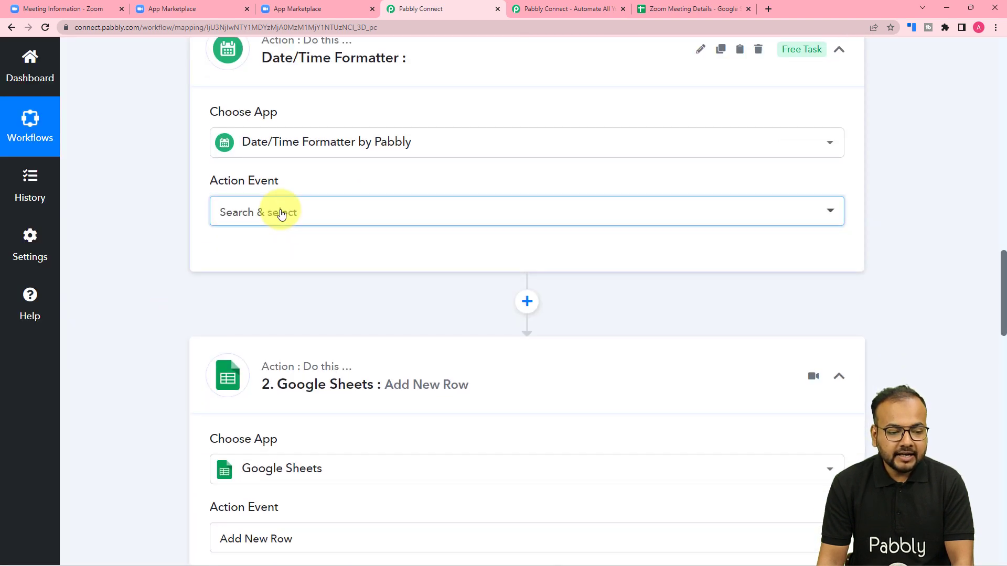
{"action": "left_click", "coordinate": [283, 212]}
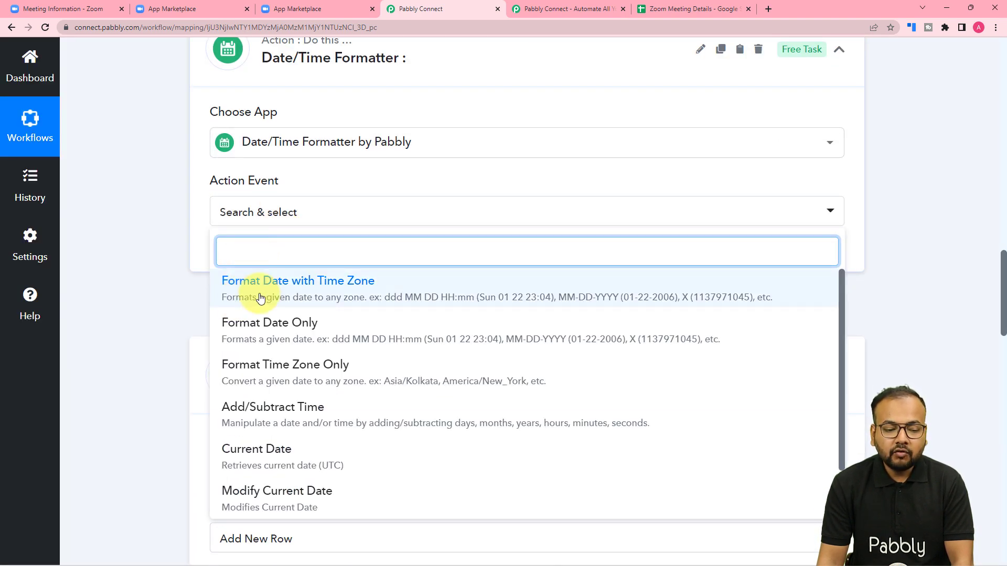
{"action": "left_click", "coordinate": [345, 294]}
{"action": "left_click", "coordinate": [252, 262]}
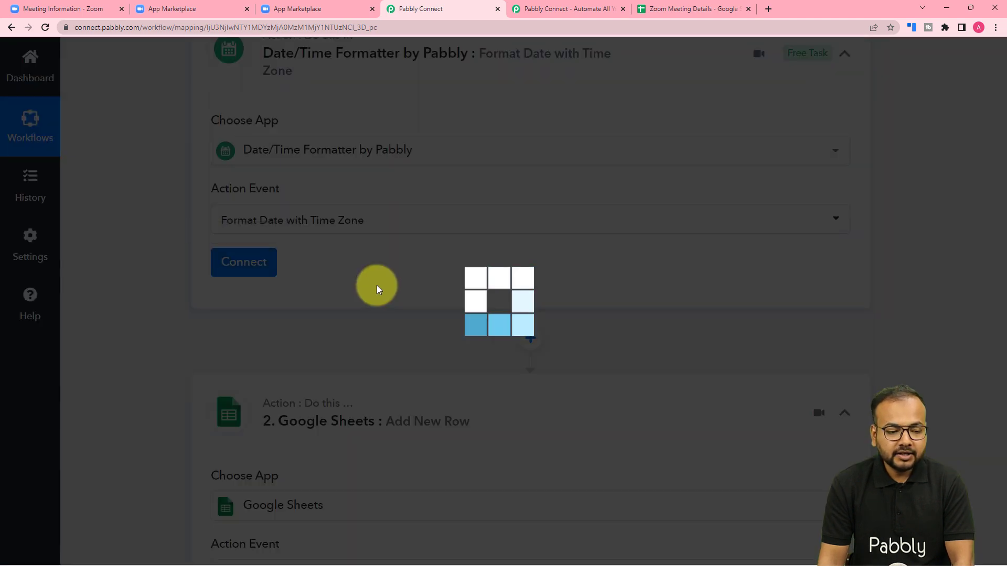
Map the formatter's Date field to Payload Object Start Time from the Zoom trigger, checking the trigger's response for it.
{"action": "scroll", "coordinate": [376, 285], "scroll_direction": "down", "scroll_amount": 3}
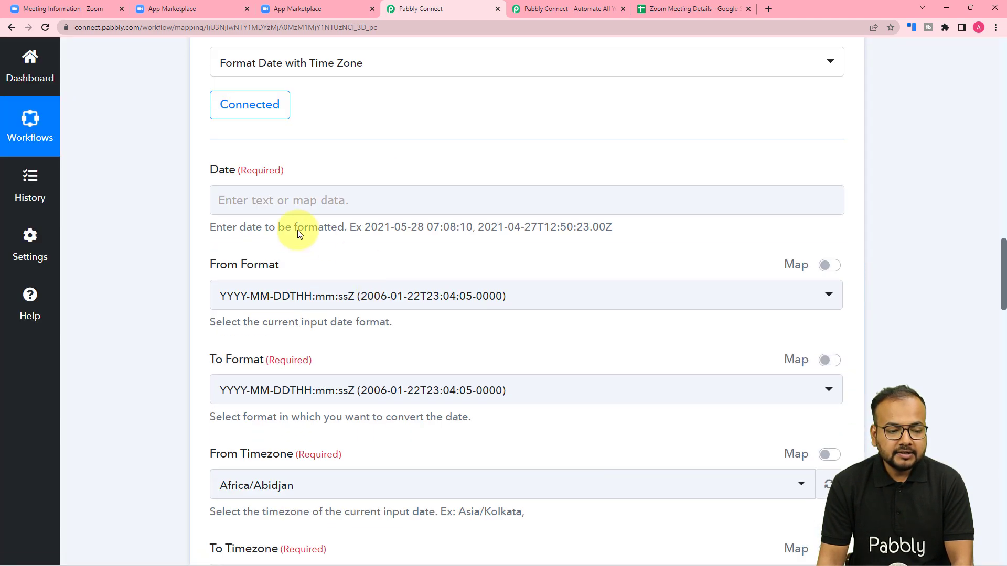
{"action": "left_click", "coordinate": [240, 210]}
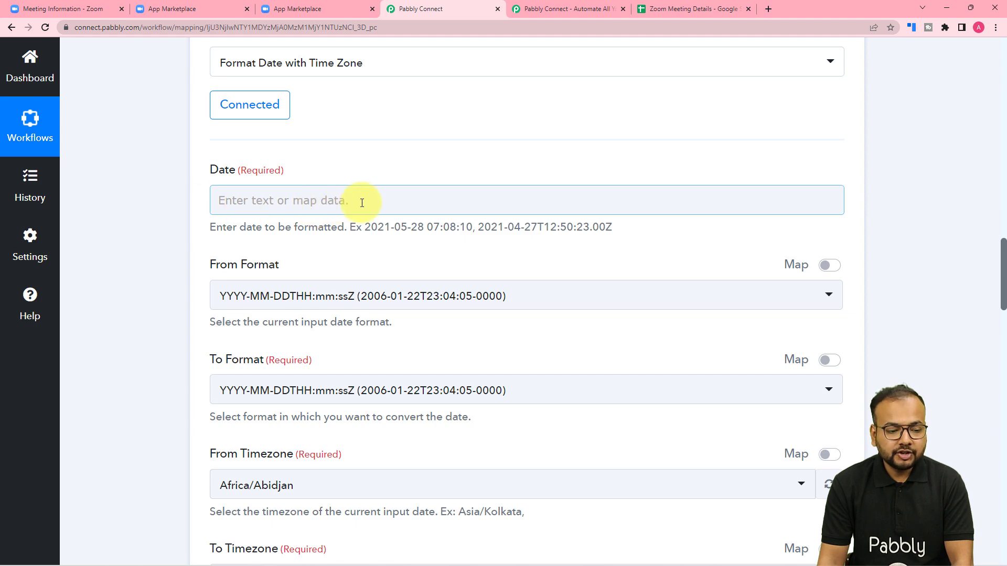
{"action": "left_click", "coordinate": [378, 274]}
{"action": "scroll", "coordinate": [390, 265], "scroll_direction": "up", "scroll_amount": 3}
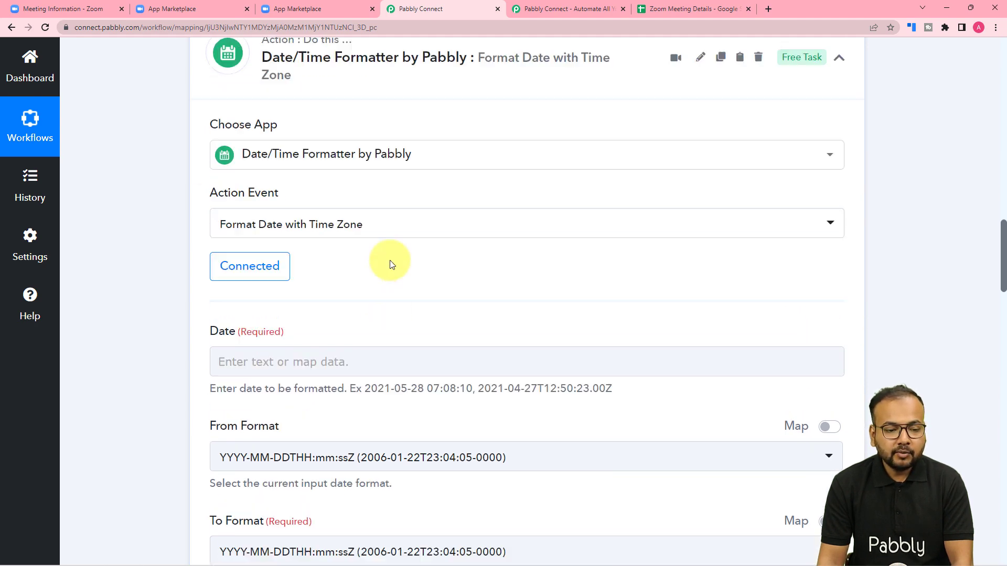
{"action": "scroll", "coordinate": [389, 264], "scroll_direction": "up", "scroll_amount": 9}
{"action": "scroll", "coordinate": [316, 126], "scroll_direction": "up", "scroll_amount": 2}
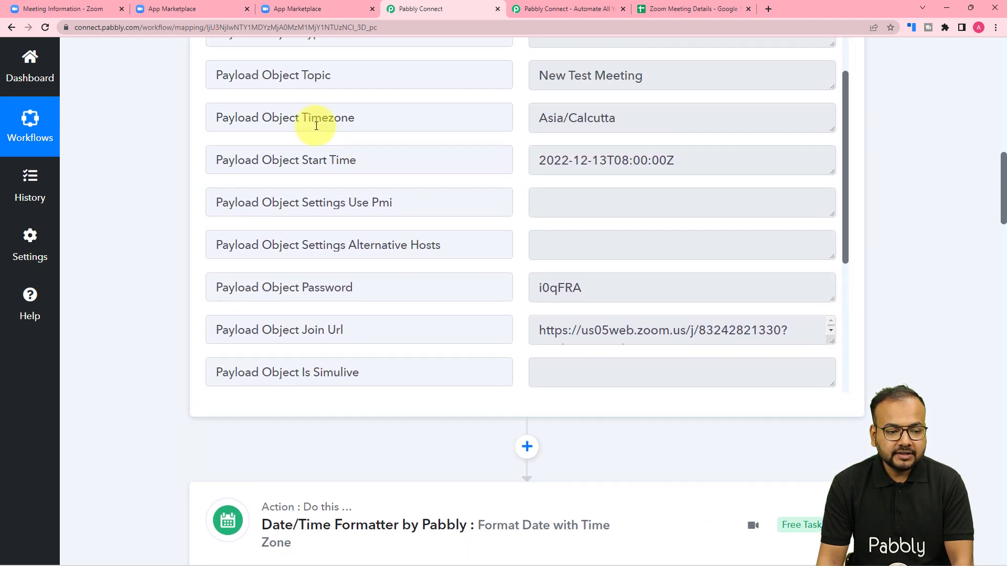
{"action": "scroll", "coordinate": [199, 194], "scroll_direction": "down", "scroll_amount": 5}
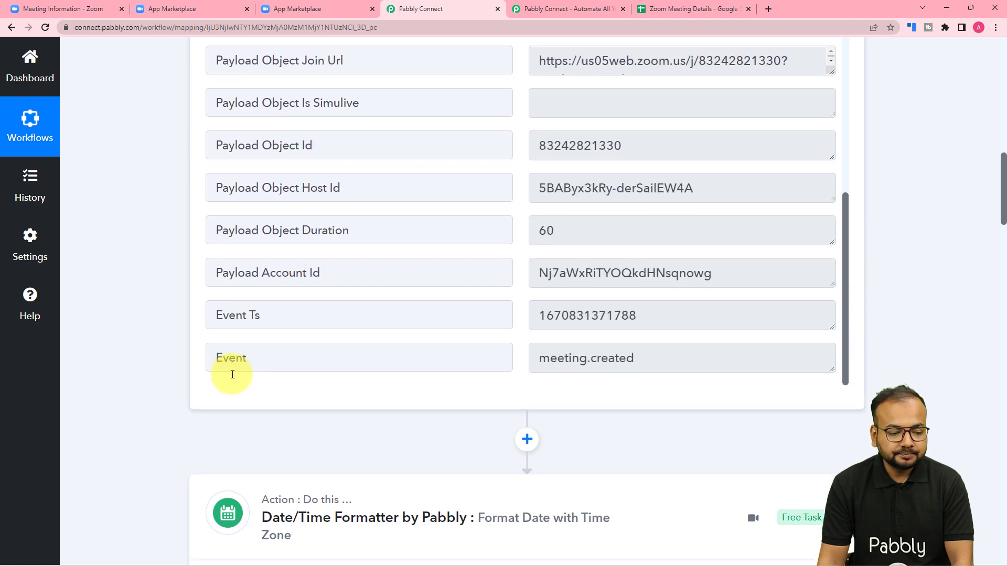
{"action": "scroll", "coordinate": [232, 374], "scroll_direction": "down", "scroll_amount": 12}
{"action": "left_click", "coordinate": [284, 201]}
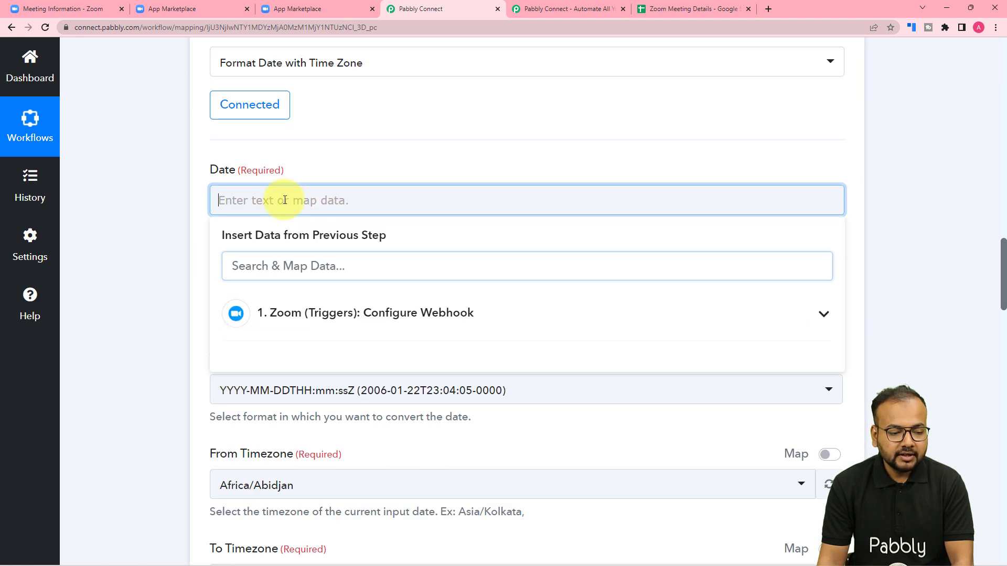
{"action": "left_click", "coordinate": [292, 314]}
{"action": "scroll", "coordinate": [361, 410], "scroll_direction": "down", "scroll_amount": 2}
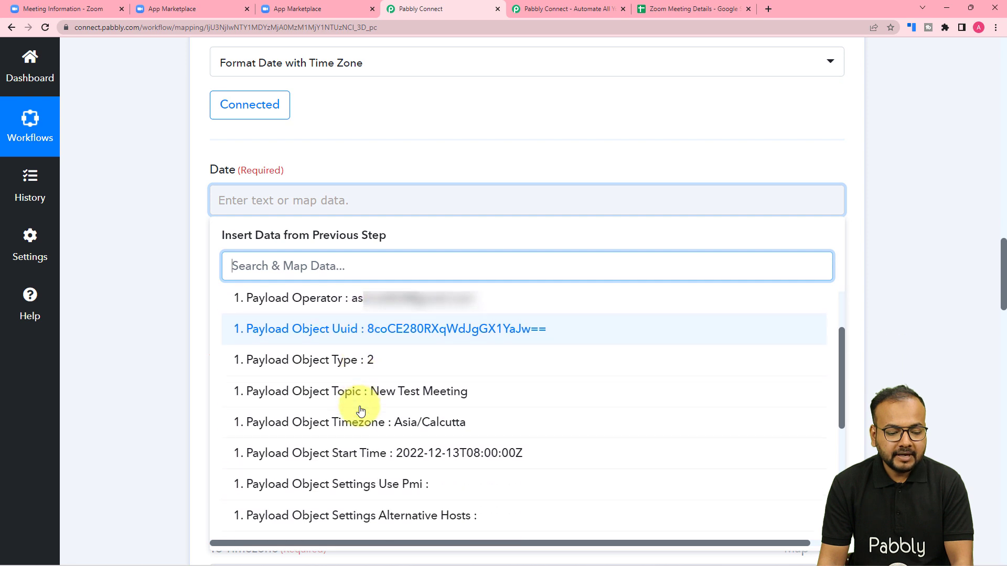
{"action": "scroll", "coordinate": [361, 410], "scroll_direction": "down", "scroll_amount": 2}
{"action": "left_click", "coordinate": [359, 390]}
Choose YYYY-MM-DDTHH:mm:ssZ as the formatter's To Format.
{"action": "scroll", "coordinate": [170, 293], "scroll_direction": "down", "scroll_amount": 2}
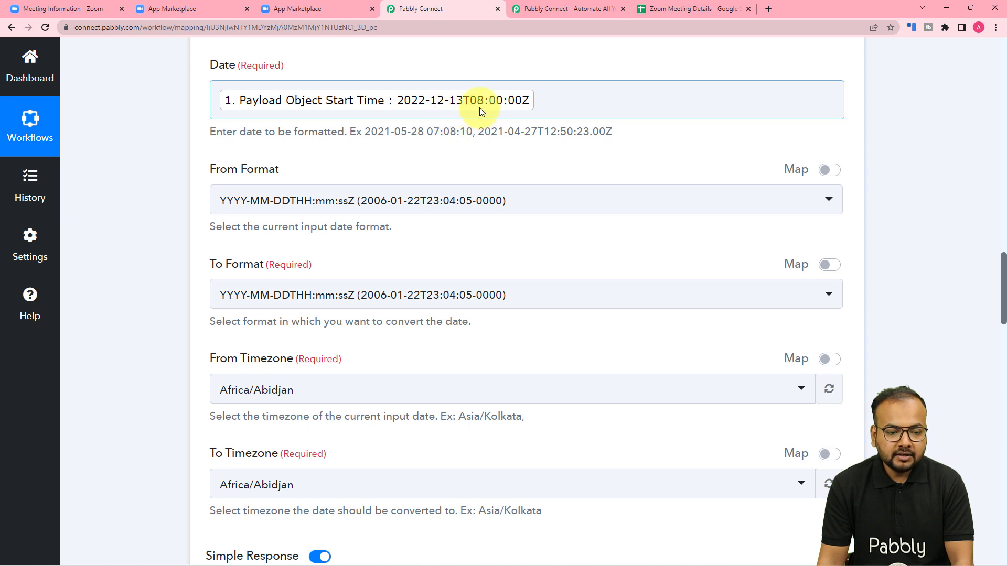
{"action": "scroll", "coordinate": [254, 180], "scroll_direction": "down", "scroll_amount": 2}
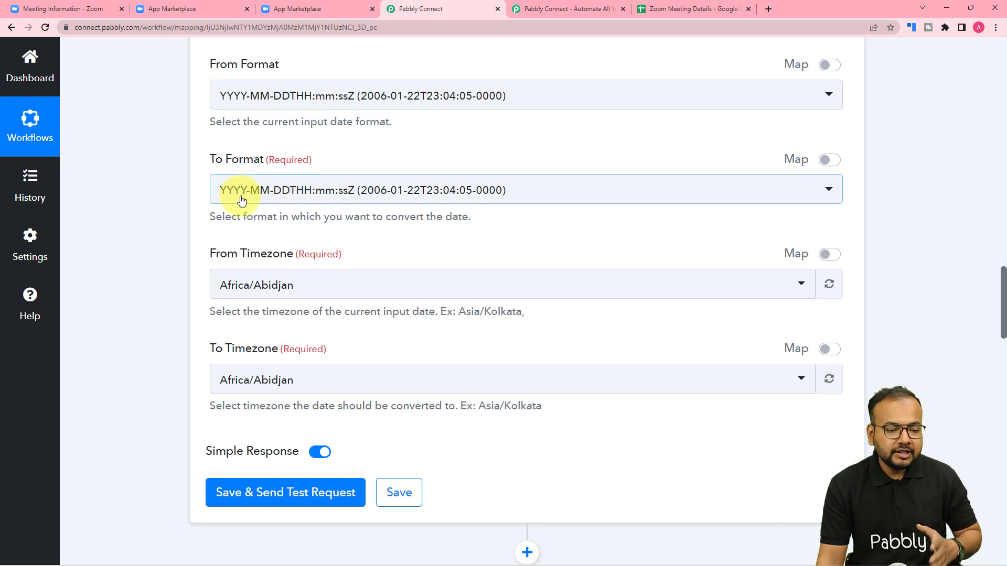
{"action": "left_click", "coordinate": [313, 194]}
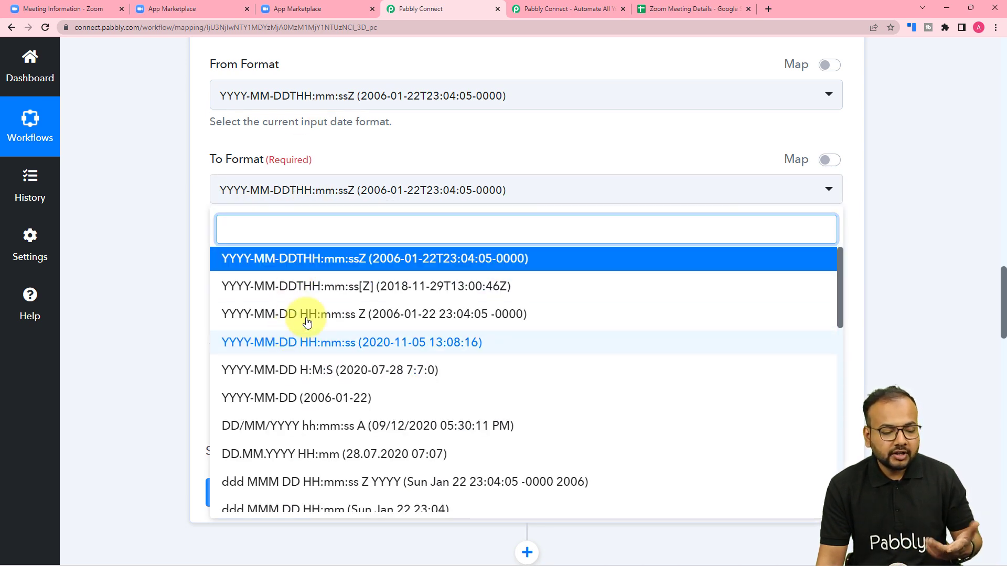
{"action": "left_click", "coordinate": [288, 265]}
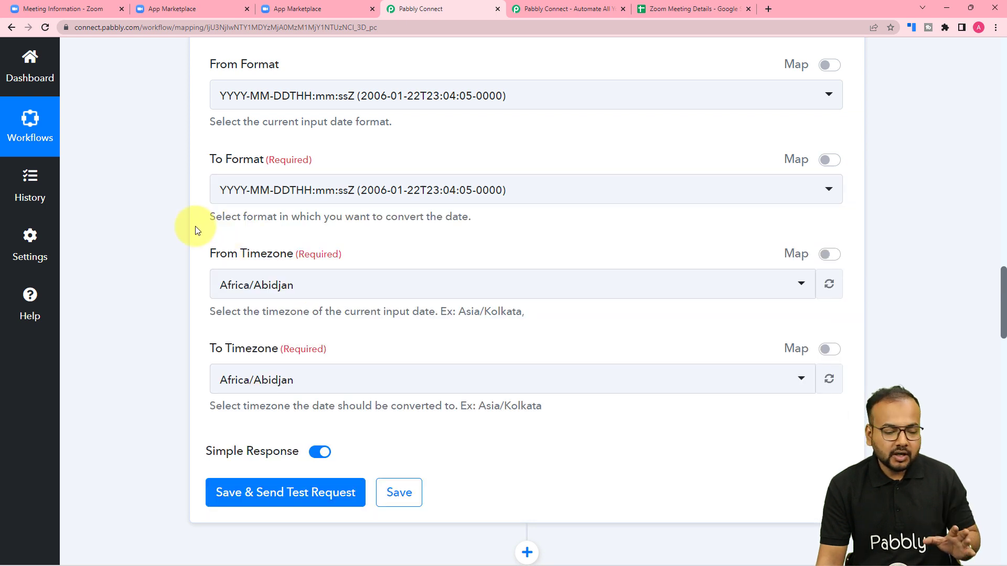
Set the formatter's From Timezone to Etc/UTC and its To Timezone to Asia/Kolkata.
{"action": "scroll", "coordinate": [196, 225], "scroll_direction": "down", "scroll_amount": 3}
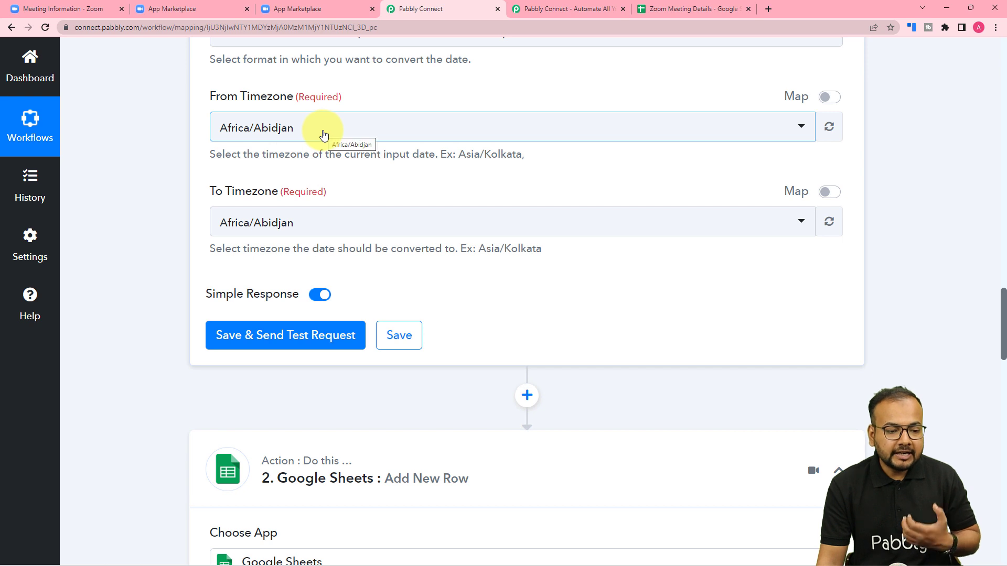
{"action": "left_click", "coordinate": [325, 136]}
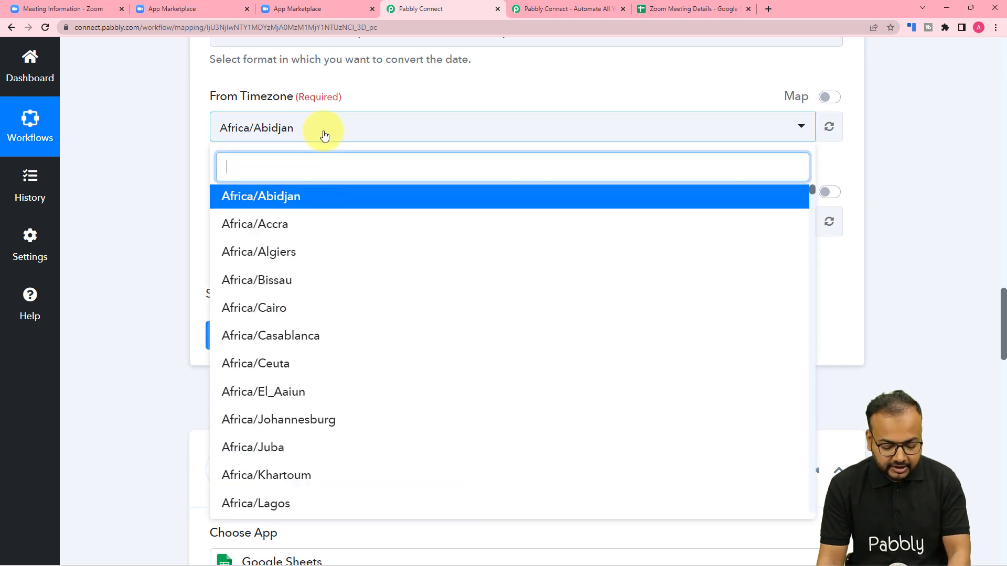
{"action": "type", "text": "utc"}
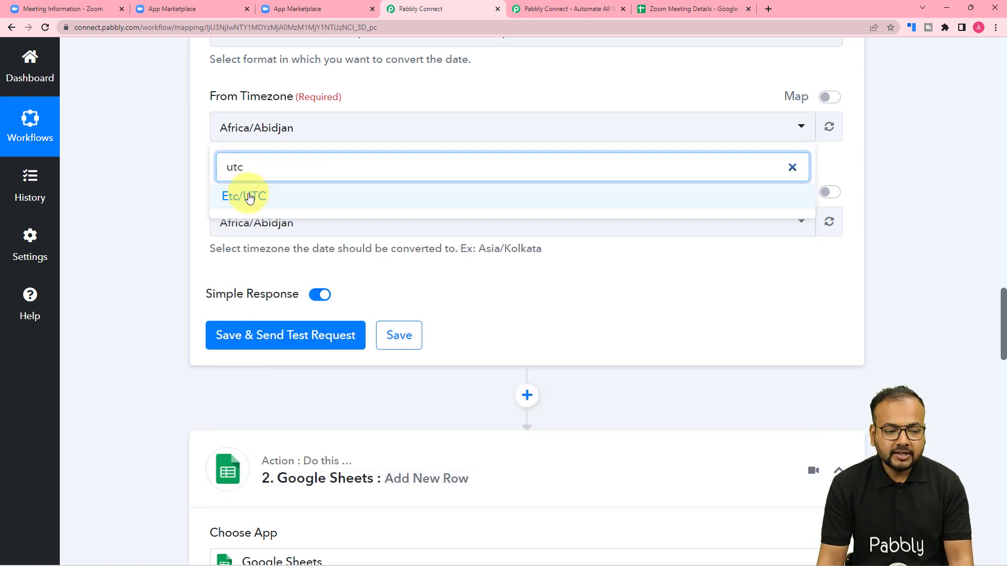
{"action": "left_click", "coordinate": [249, 198]}
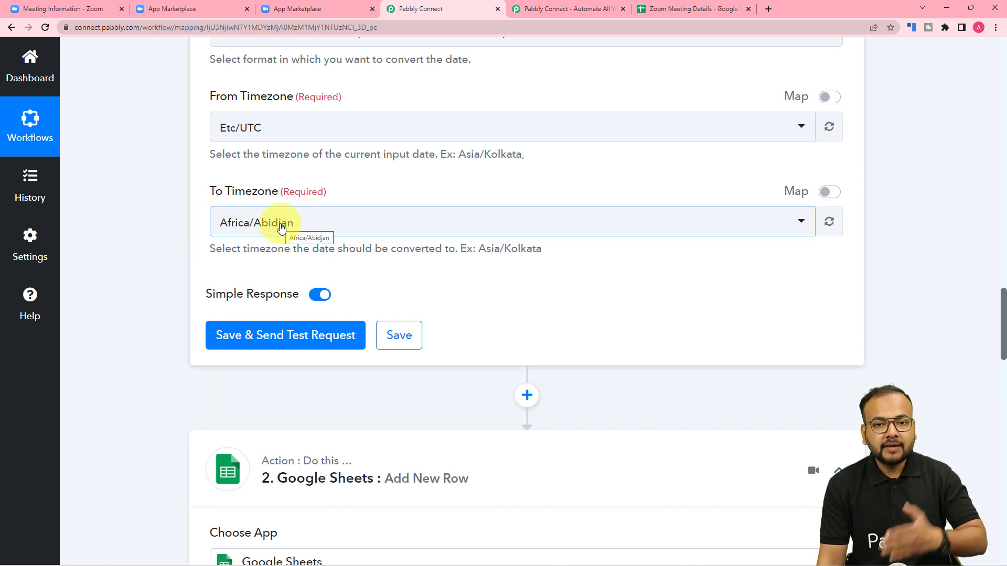
{"action": "left_click", "coordinate": [320, 232]}
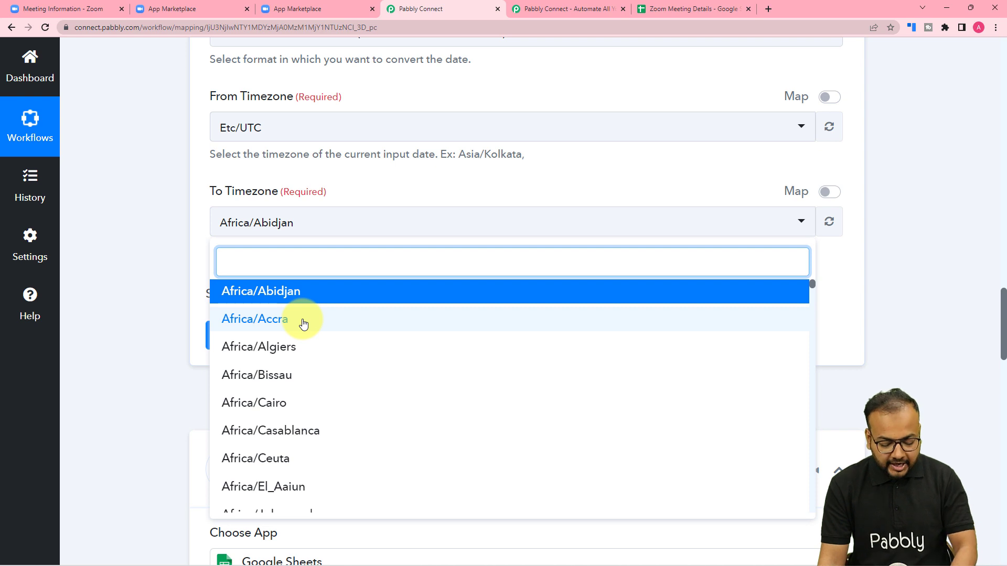
{"action": "type", "text": "kol"}
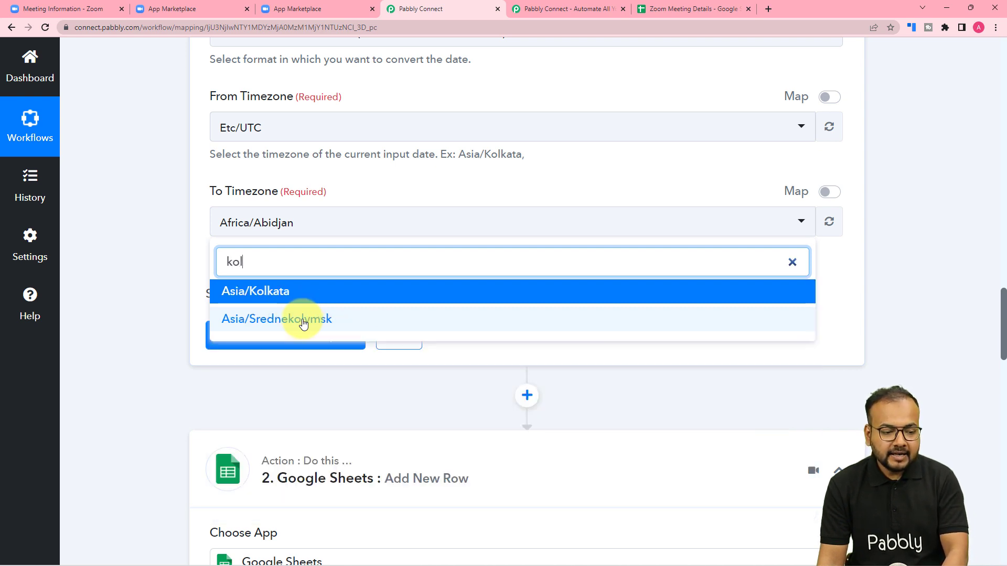
{"action": "left_click", "coordinate": [244, 290]}
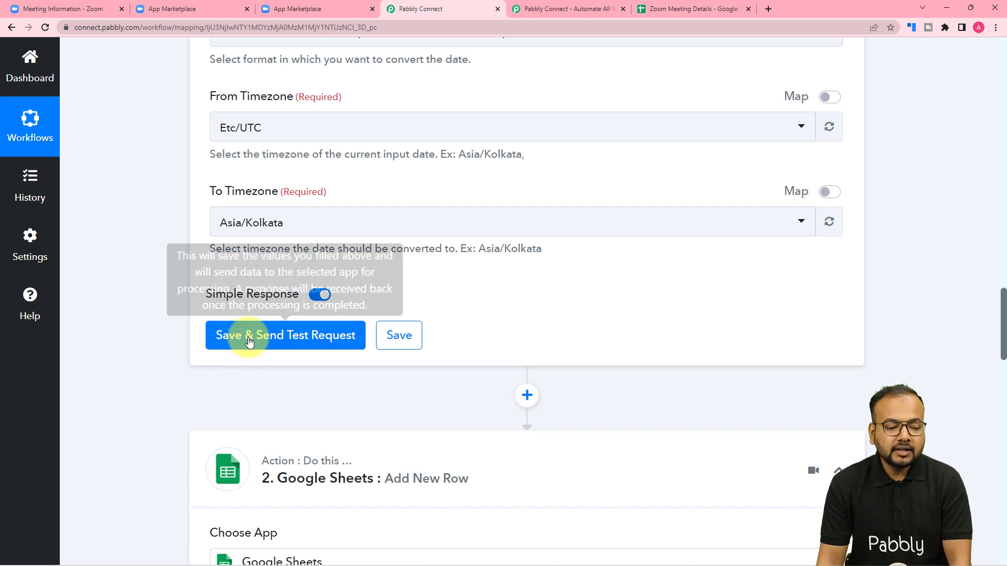
Save the Date/Time Formatter action with a test request and check the converted date in its response.
{"action": "left_click", "coordinate": [215, 335]}
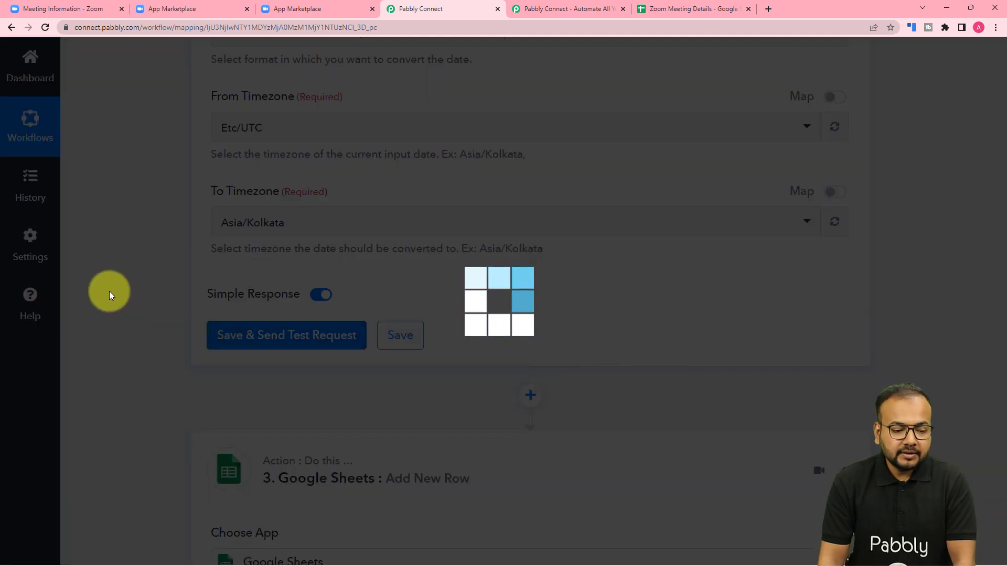
{"action": "scroll", "coordinate": [109, 291], "scroll_direction": "down", "scroll_amount": 4}
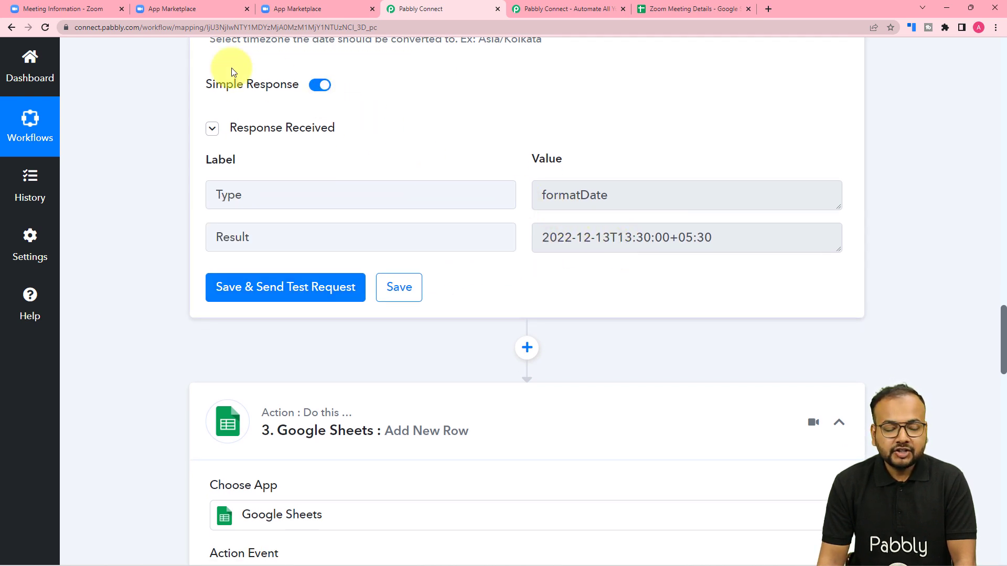
{"action": "scroll", "coordinate": [561, 245], "scroll_direction": "down", "scroll_amount": 1}
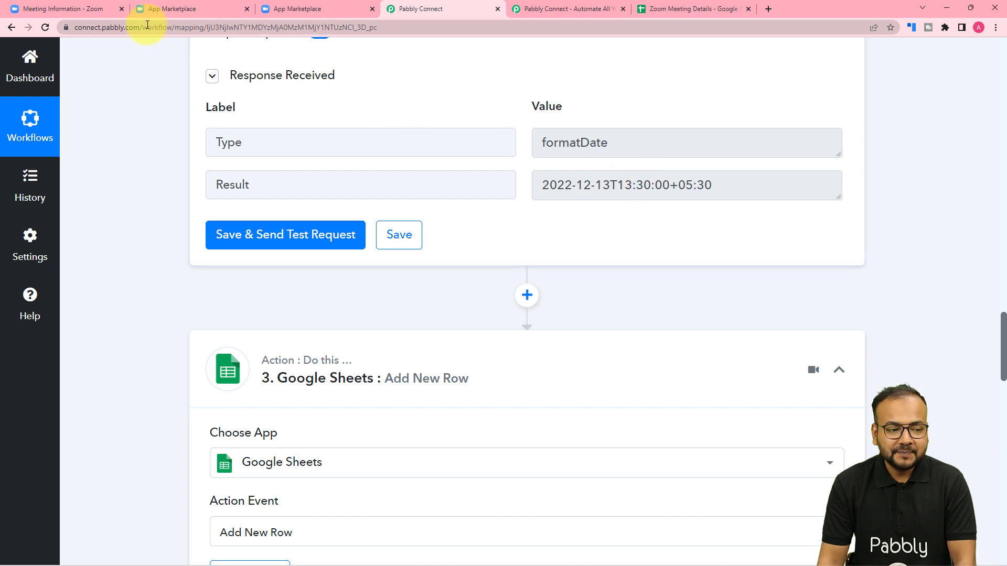
Replace the Start Date & Time mapping in the Google Sheets action with the Result from the Date/Time Formatter step.
{"action": "scroll", "coordinate": [146, 135], "scroll_direction": "down", "scroll_amount": 8}
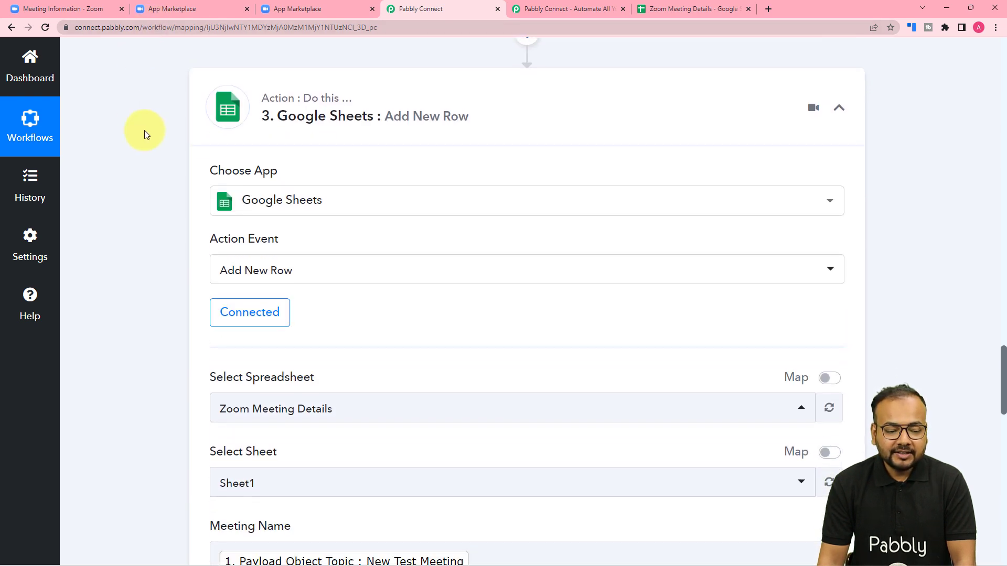
{"action": "scroll", "coordinate": [143, 130], "scroll_direction": "down", "scroll_amount": 5}
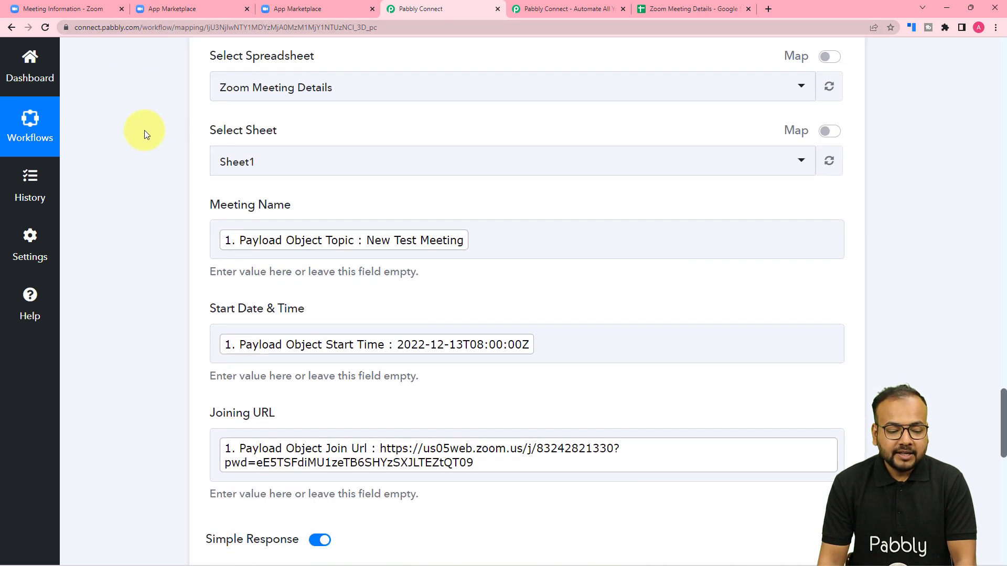
{"action": "scroll", "coordinate": [492, 201], "scroll_direction": "up", "scroll_amount": 13}
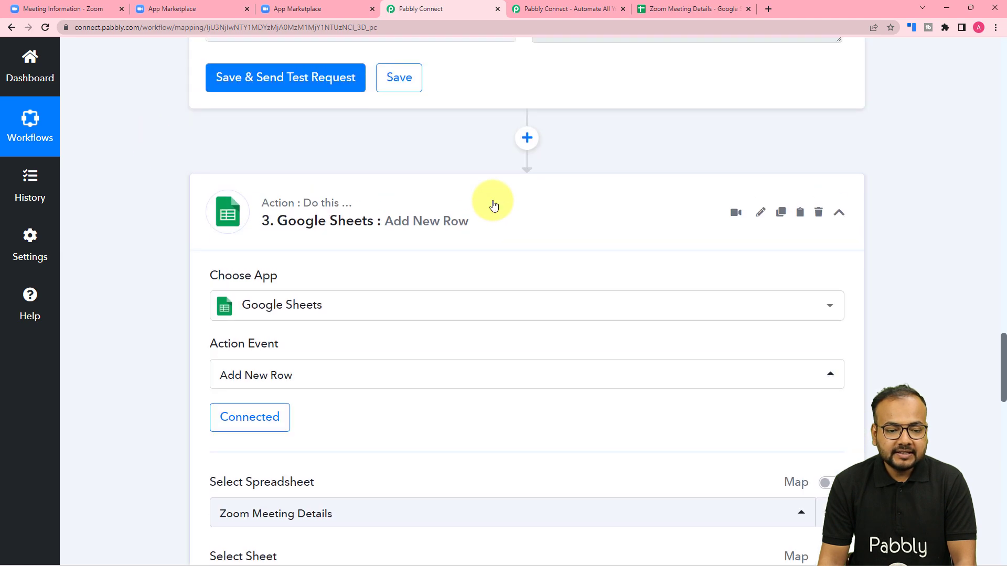
{"action": "scroll", "coordinate": [220, 278], "scroll_direction": "down", "scroll_amount": 11}
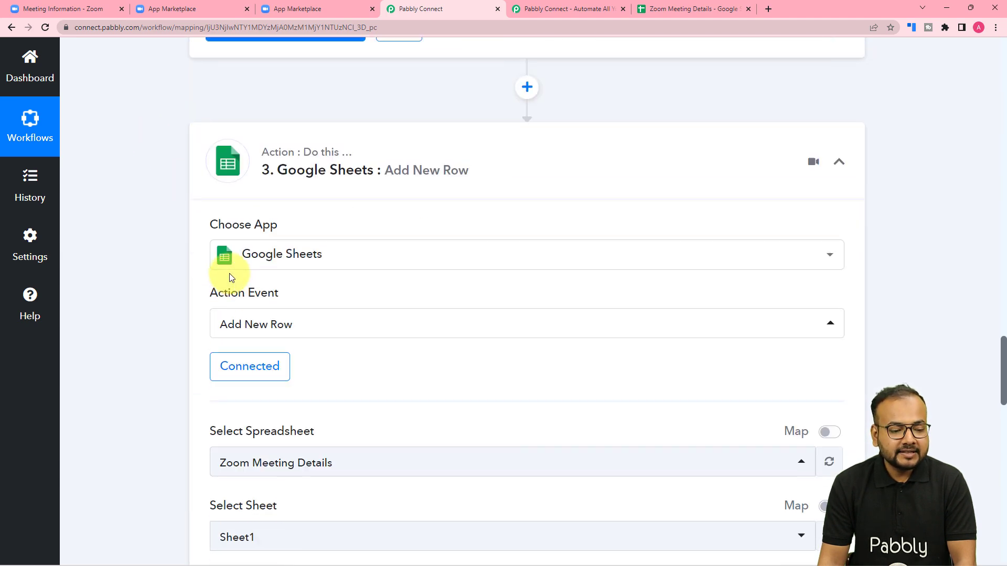
{"action": "scroll", "coordinate": [207, 286], "scroll_direction": "down", "scroll_amount": 2}
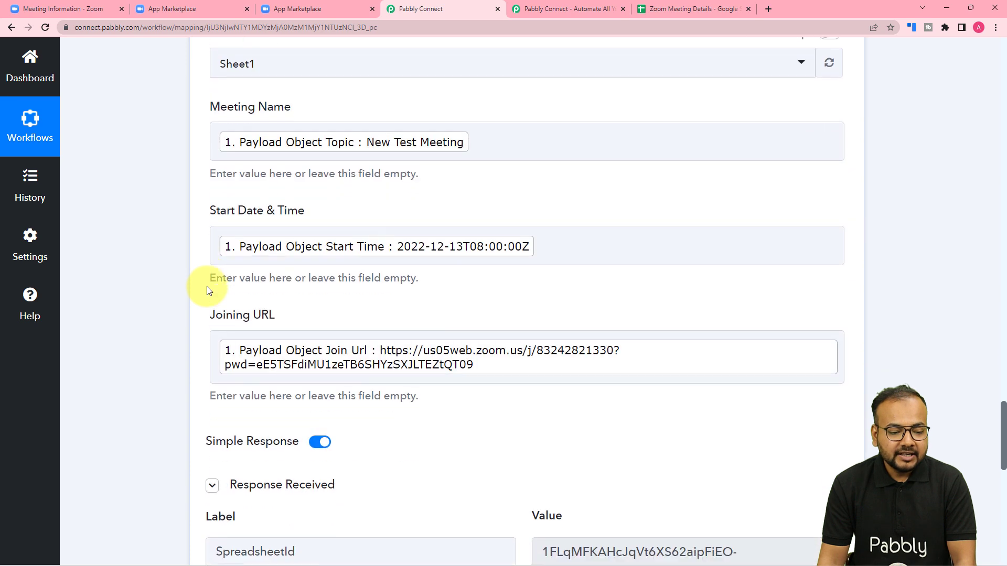
{"action": "left_click", "coordinate": [559, 246]}
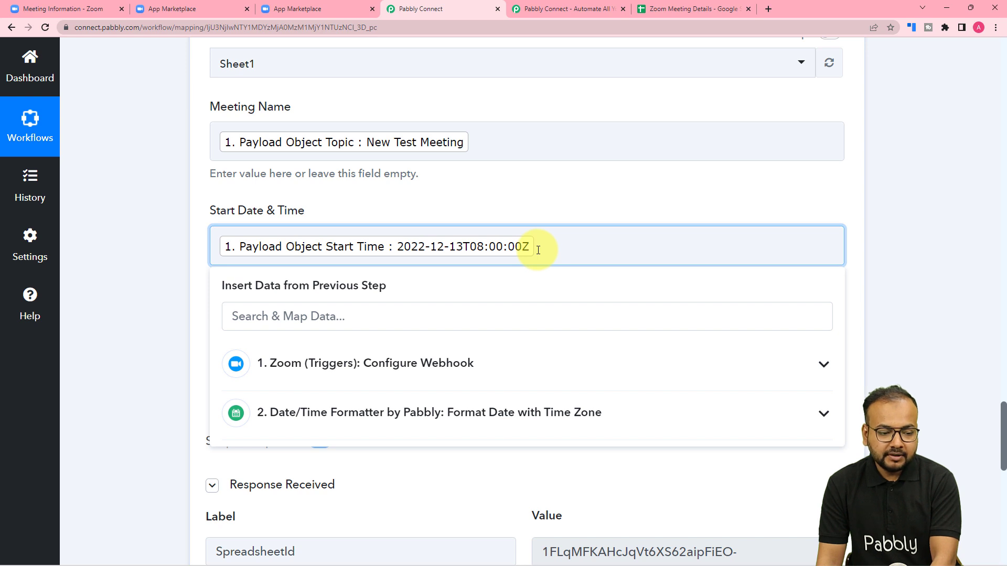
{"action": "key", "text": "BackSpace"}
{"action": "left_click", "coordinate": [310, 409]}
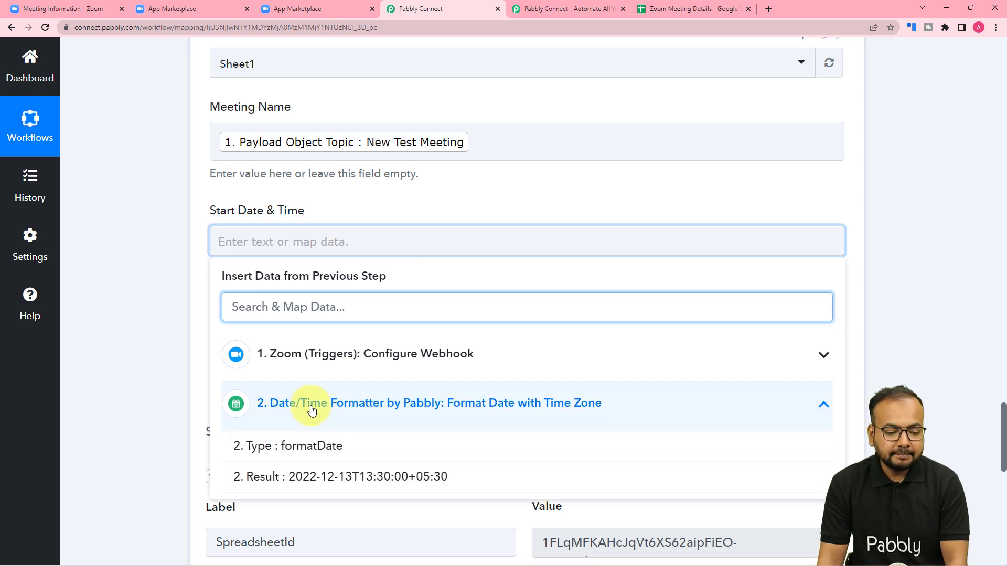
{"action": "left_click", "coordinate": [316, 478]}
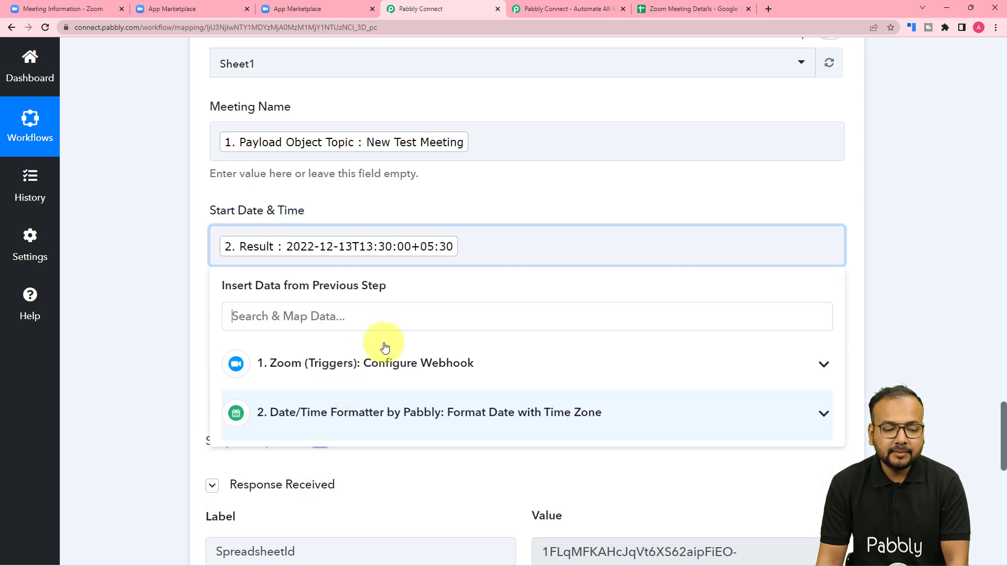
{"action": "left_click", "coordinate": [181, 304]}
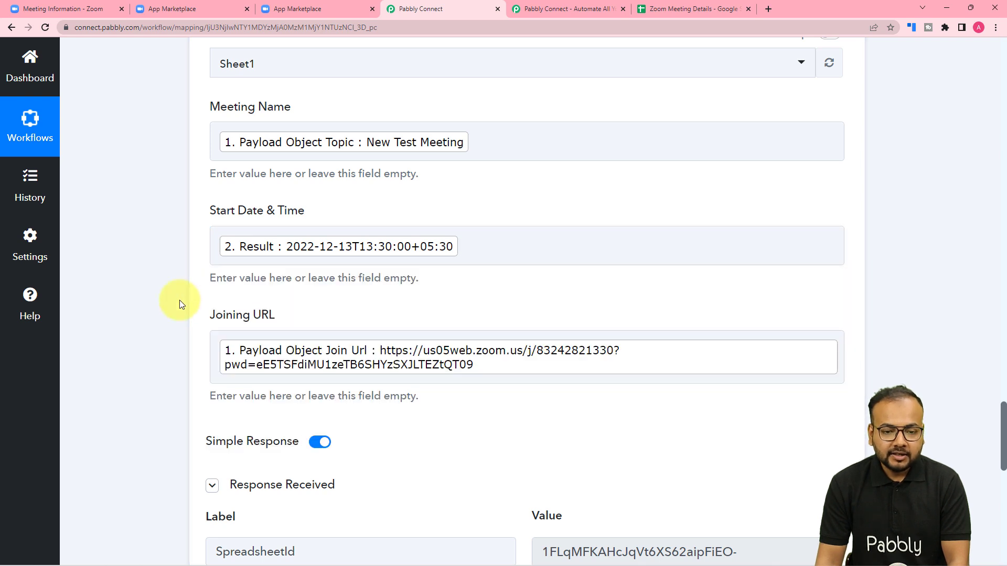
{"action": "scroll", "coordinate": [180, 303], "scroll_direction": "down", "scroll_amount": 5}
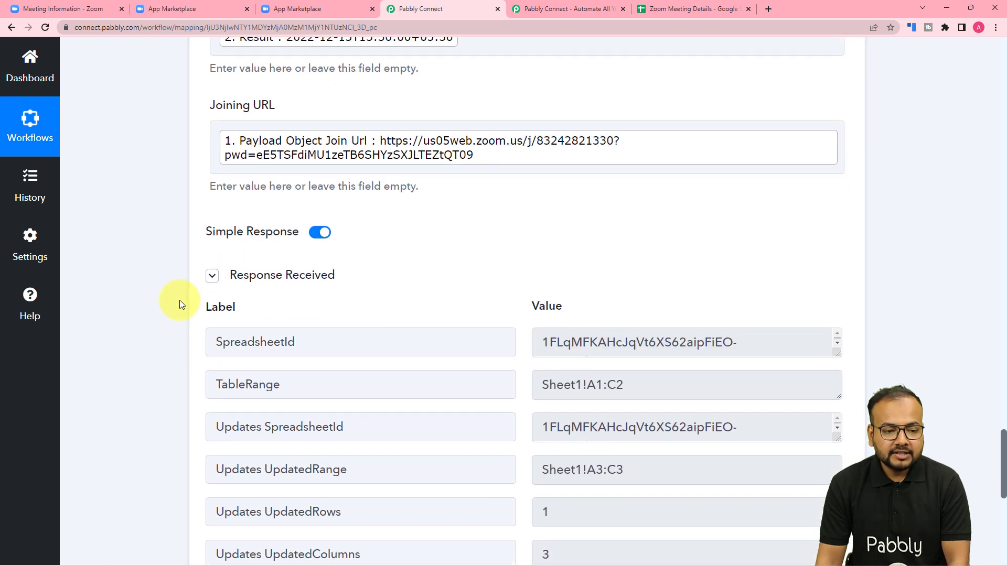
Switch to the Zoom Meeting Details spreadsheet and clear the New Test Meeting entry from cells A3:C3.
{"action": "scroll", "coordinate": [179, 300], "scroll_direction": "up", "scroll_amount": 3}
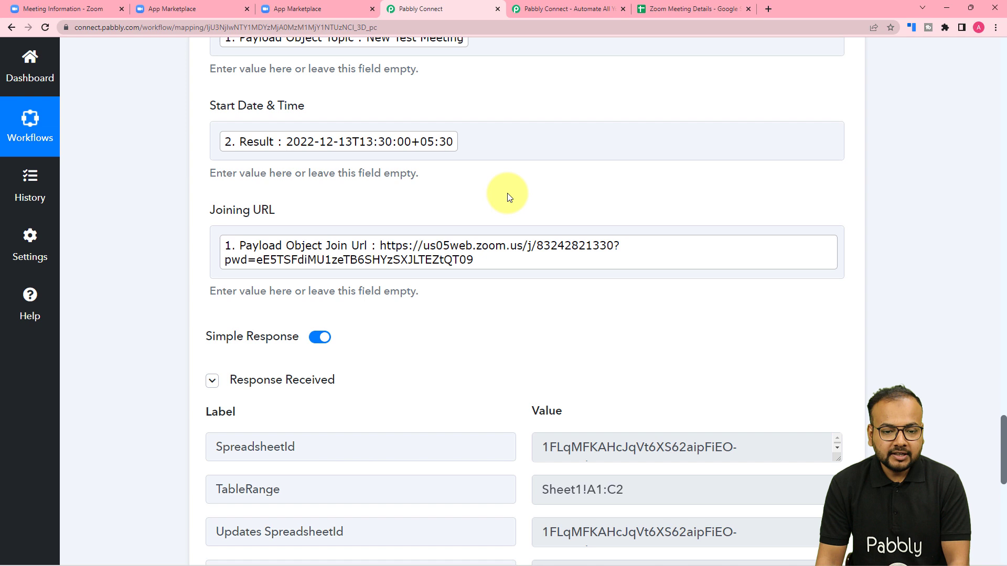
{"action": "left_click", "coordinate": [681, 9]}
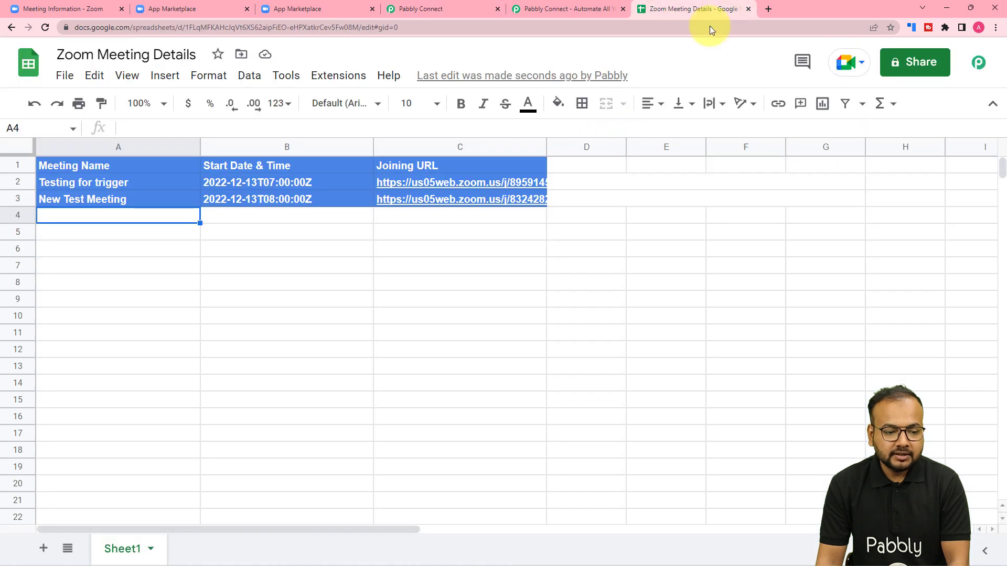
{"action": "left_click", "coordinate": [194, 203]}
{"action": "key", "text": "shift+Right"}
{"action": "key", "text": "shift+Right"}
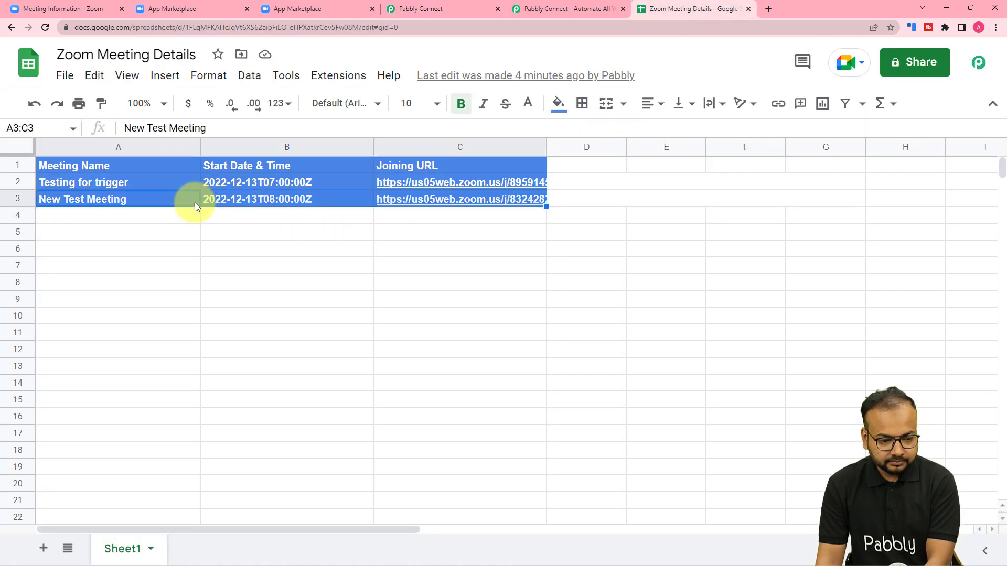
{"action": "key", "text": "Delete"}
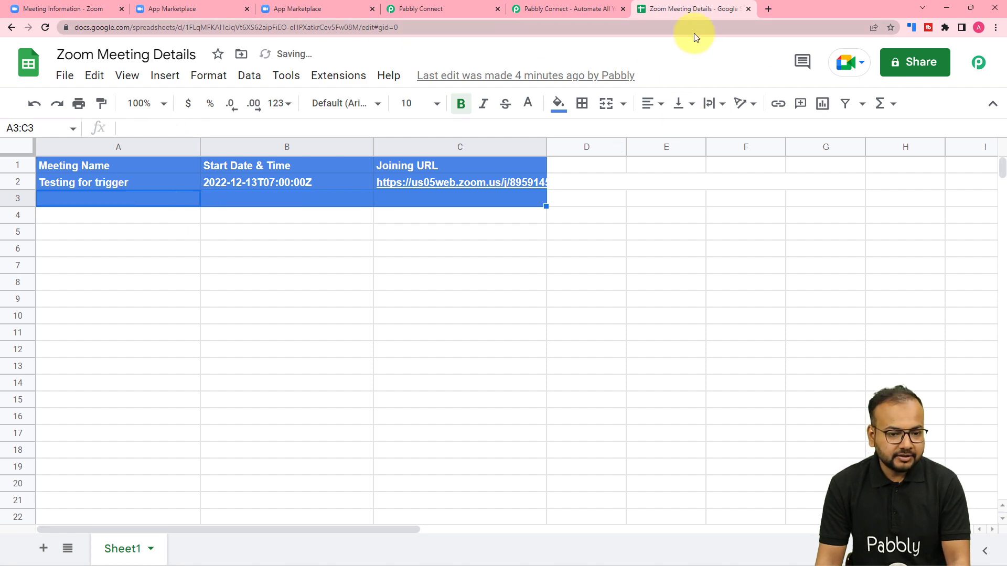
Save the workflow's Google Sheets action with a test request and check the added row in the Zoom Meeting Details spreadsheet.
{"action": "left_click", "coordinate": [427, 9]}
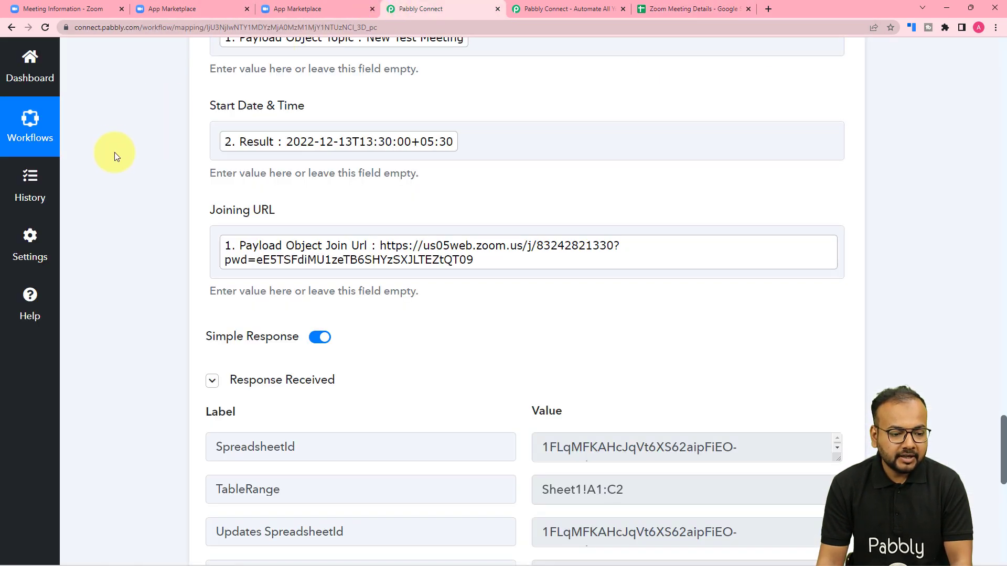
{"action": "scroll", "coordinate": [115, 153], "scroll_direction": "down", "scroll_amount": 3}
{"action": "scroll", "coordinate": [114, 153], "scroll_direction": "down", "scroll_amount": 5}
{"action": "left_click", "coordinate": [225, 332]}
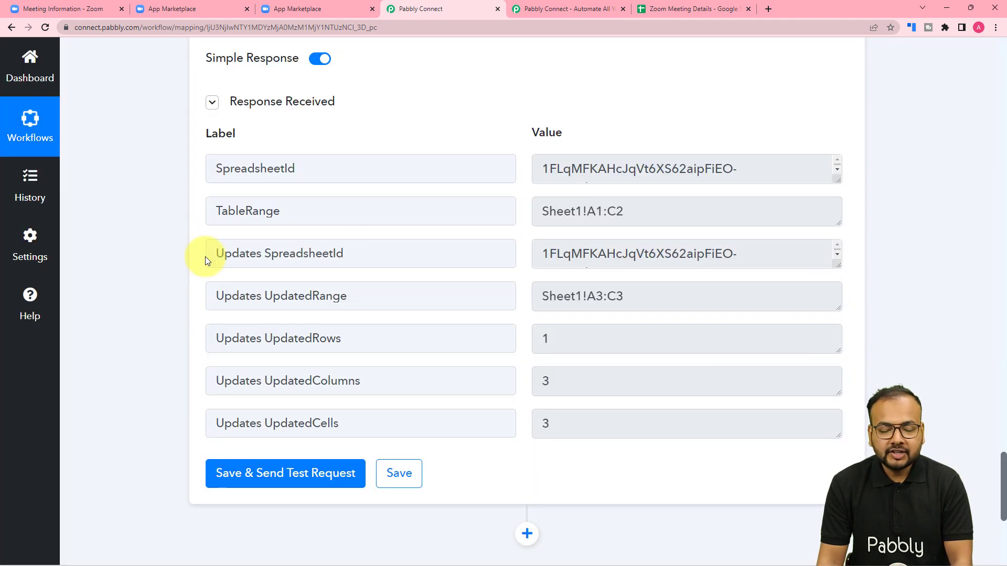
{"action": "left_click", "coordinate": [692, 7]}
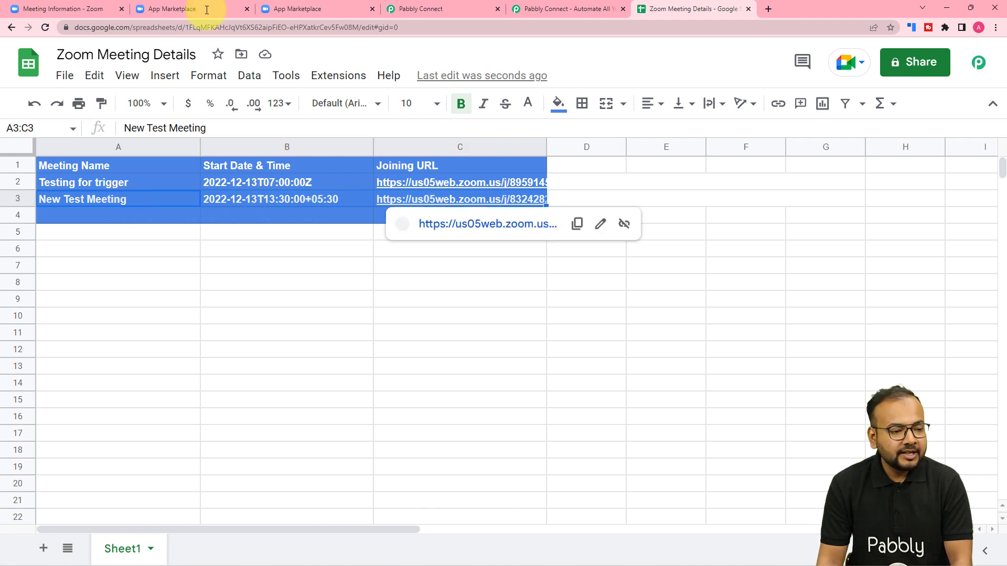
Collapse the Google Sheets, Date/Time Formatter and Zoom trigger steps in the workflow, and recheck the meeting row in the spreadsheet.
{"action": "left_click", "coordinate": [392, 5]}
{"action": "scroll", "coordinate": [603, 169], "scroll_direction": "up", "scroll_amount": 10}
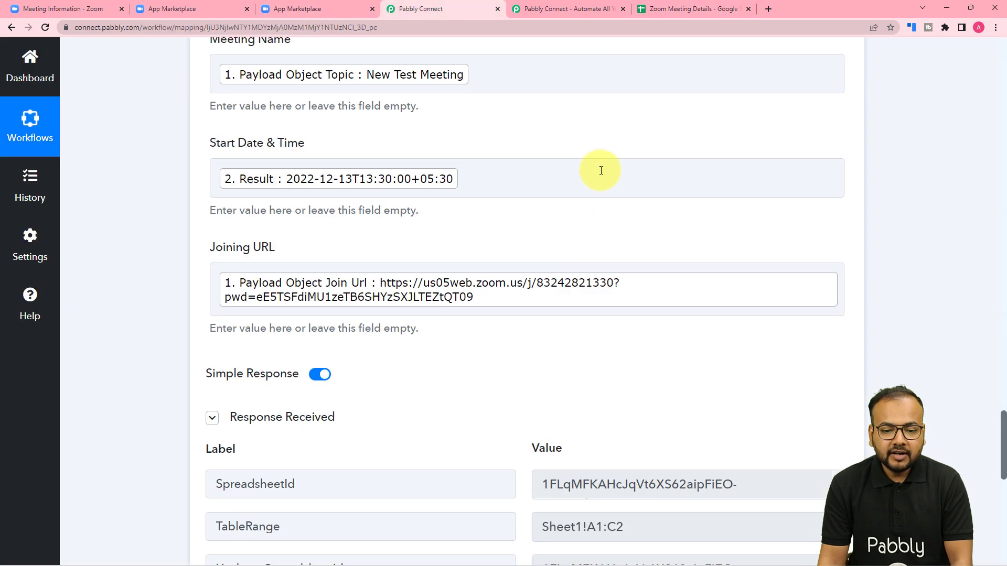
{"action": "scroll", "coordinate": [730, 181], "scroll_direction": "up", "scroll_amount": 3}
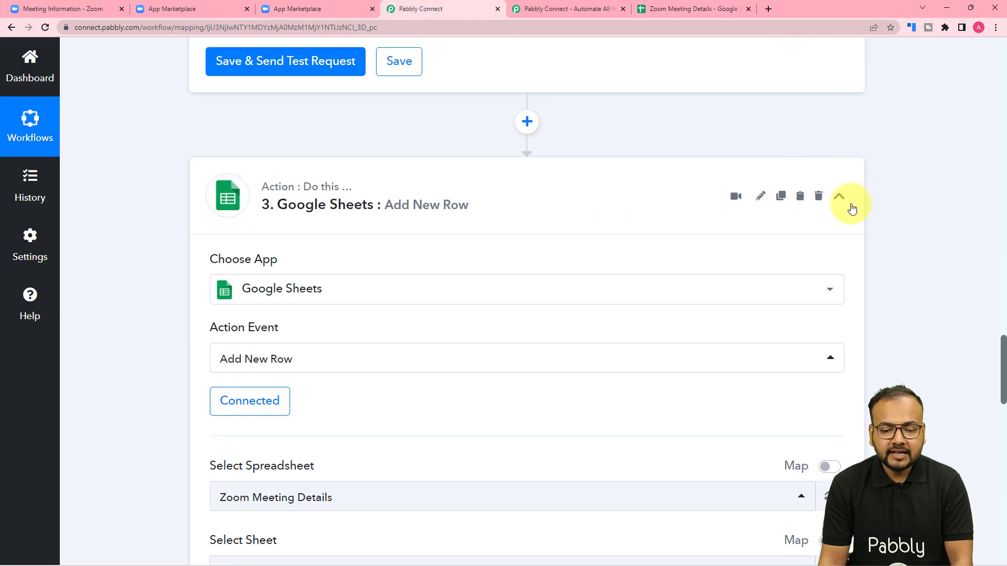
{"action": "left_click", "coordinate": [848, 204]}
{"action": "scroll", "coordinate": [850, 204], "scroll_direction": "up", "scroll_amount": 13}
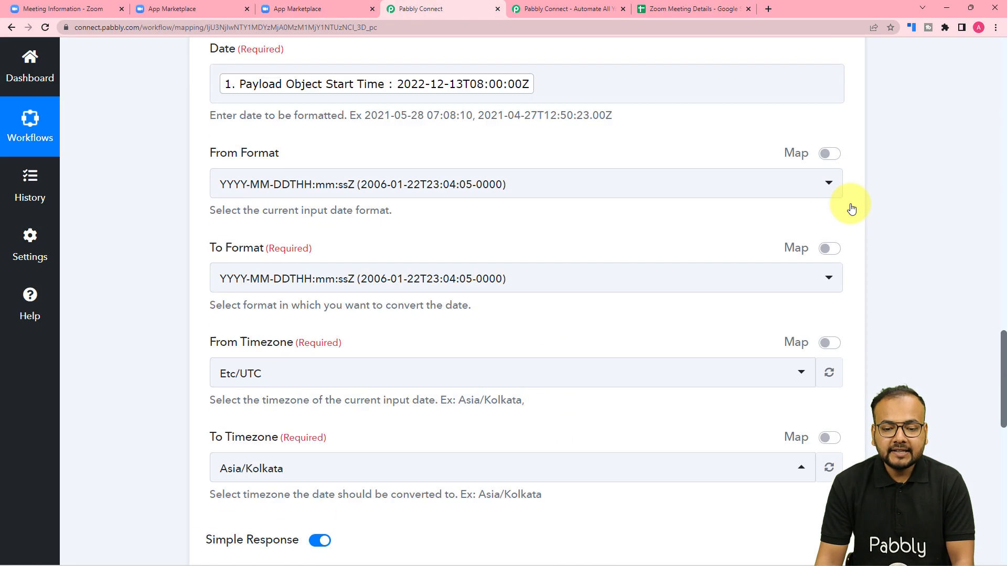
{"action": "scroll", "coordinate": [848, 188], "scroll_direction": "up", "scroll_amount": 6}
{"action": "left_click", "coordinate": [839, 149]}
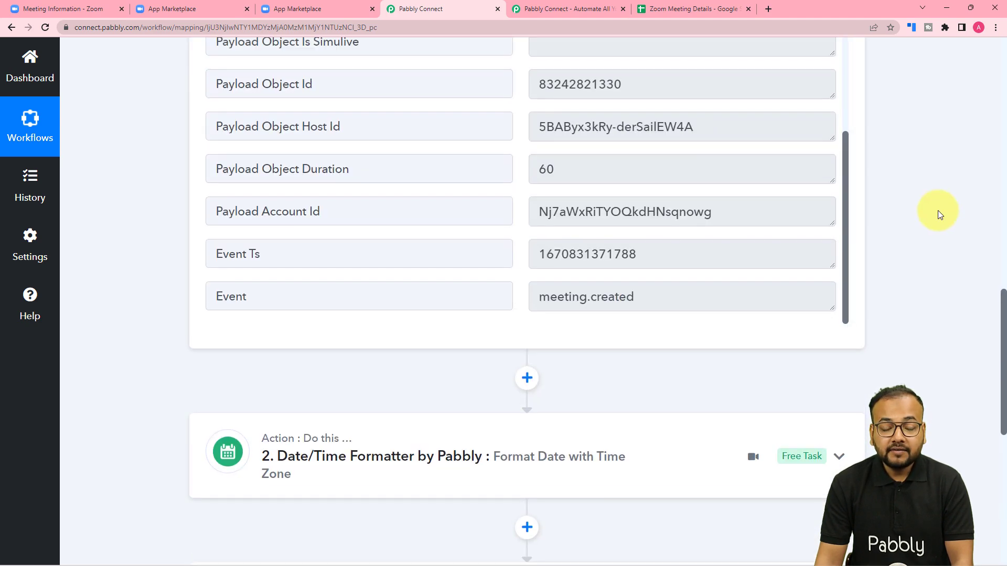
{"action": "scroll", "coordinate": [937, 209], "scroll_direction": "up", "scroll_amount": 15}
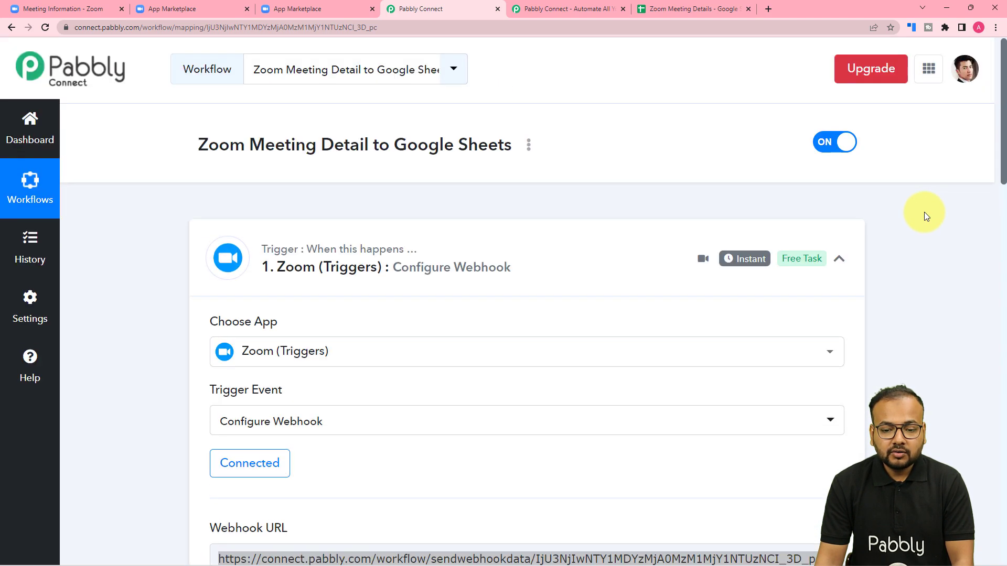
{"action": "left_click", "coordinate": [839, 259]}
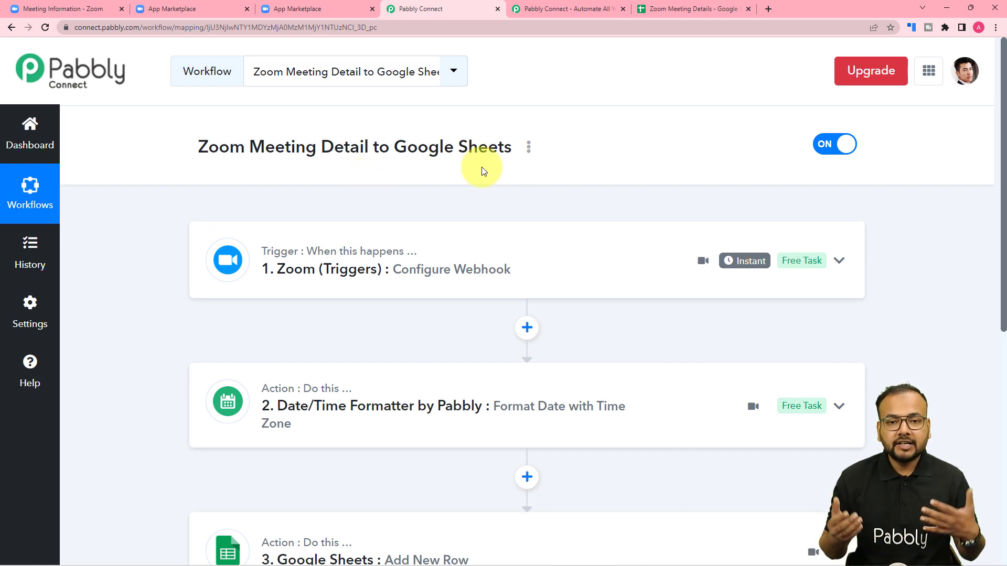
{"action": "left_click", "coordinate": [681, 8]}
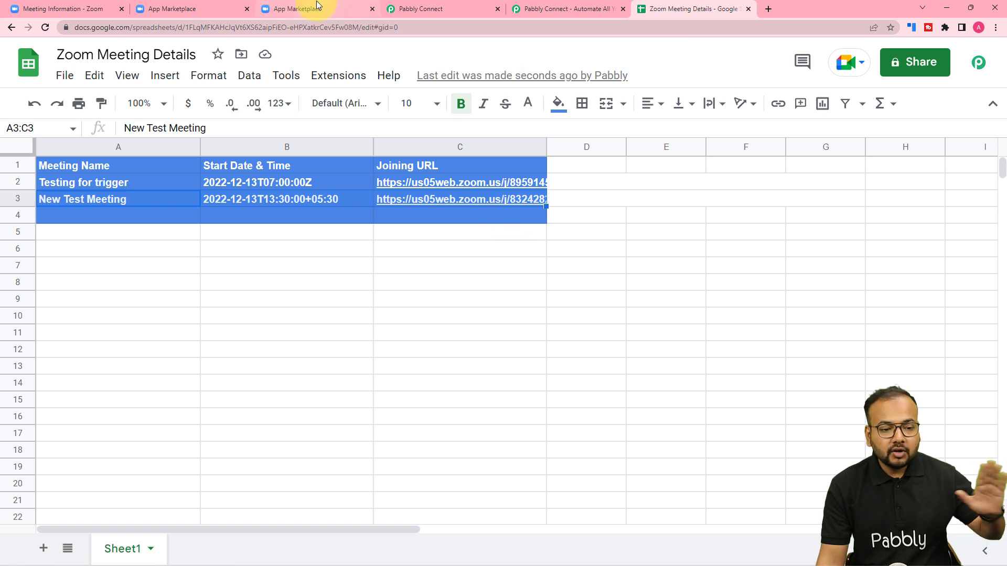
{"action": "left_click", "coordinate": [446, 6]}
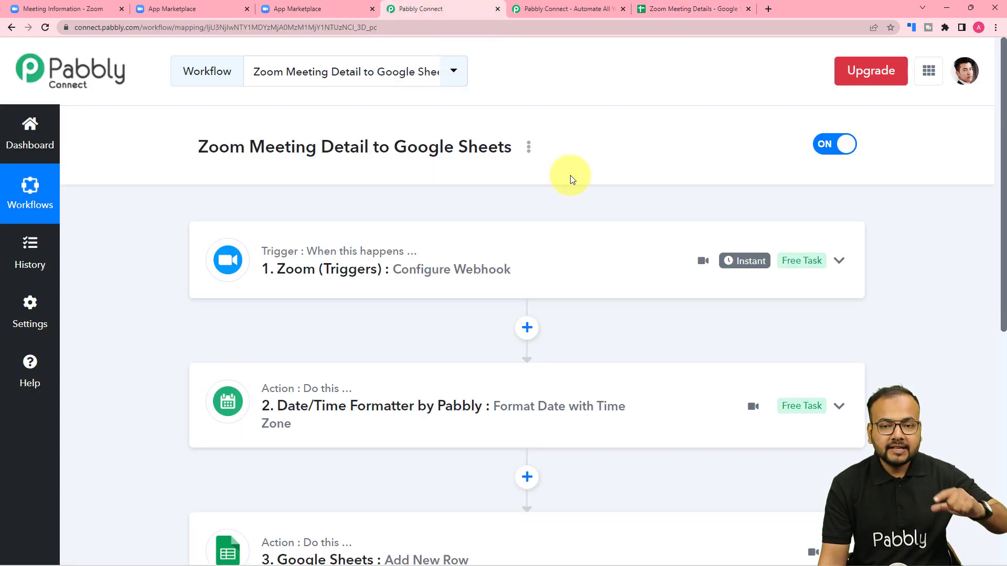